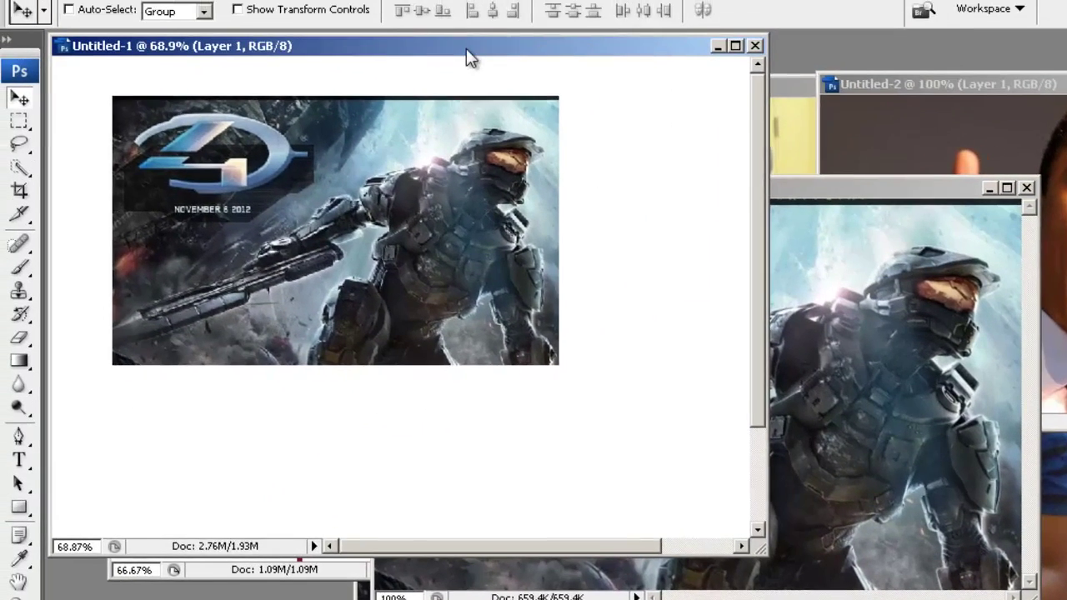
- Copy the thumbs-up photo from Untitled-2 and the logo from aup logo.jpg into Untitled-1 as separate layers
{"action": "left_click_drag", "start_coordinate": [466, 49], "coordinate": [702, 156]}
{"action": "left_click", "coordinate": [1001, 185]}
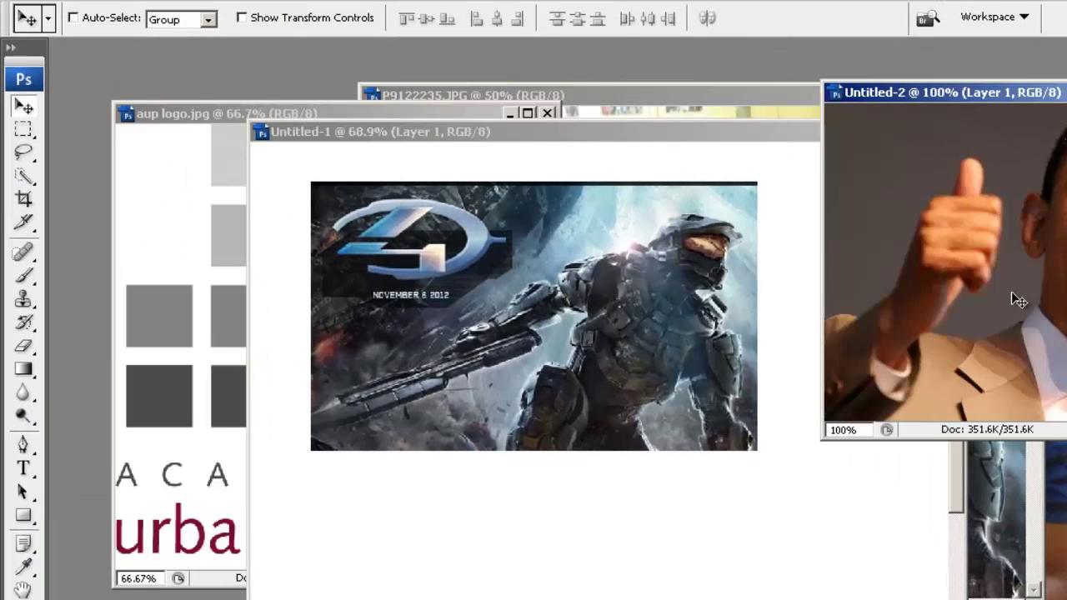
{"action": "left_click_drag", "start_coordinate": [1003, 303], "coordinate": [707, 384]}
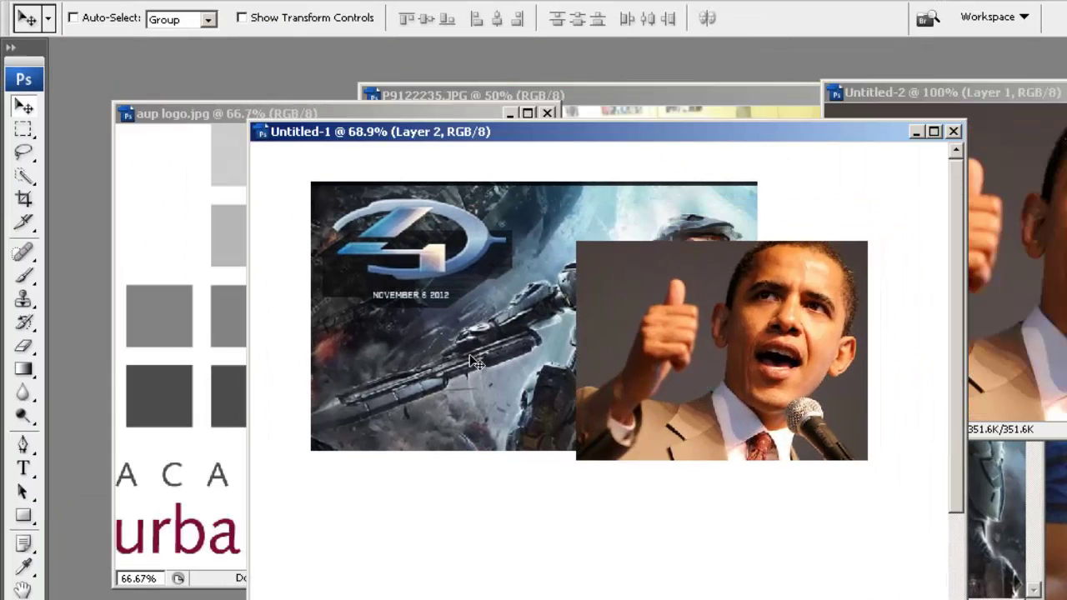
{"action": "left_click", "coordinate": [167, 352]}
{"action": "left_click_drag", "start_coordinate": [422, 413], "coordinate": [619, 459]}
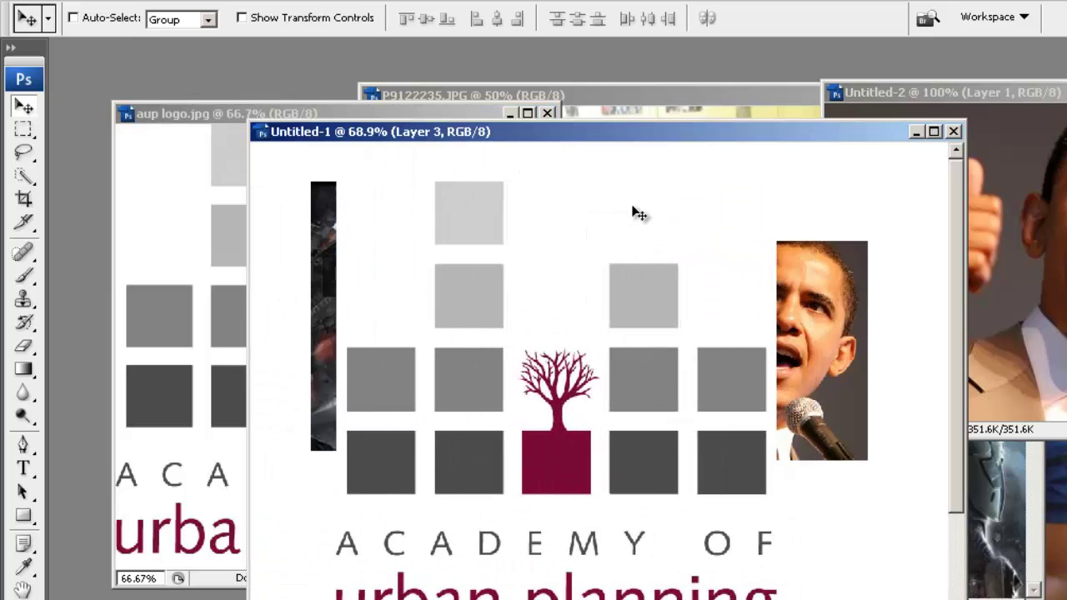
- Maximize Untitled-1, move the logo down slightly, and scale it down proportionally with Free Transform
{"action": "double_click", "coordinate": [507, 133]}
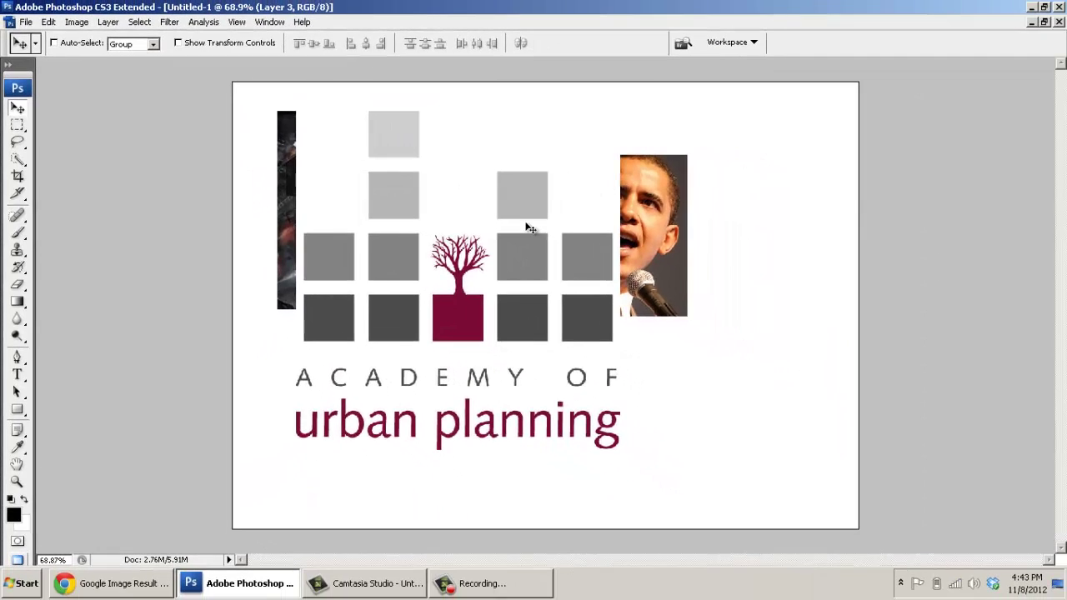
{"action": "left_click_drag", "start_coordinate": [494, 308], "coordinate": [506, 361]}
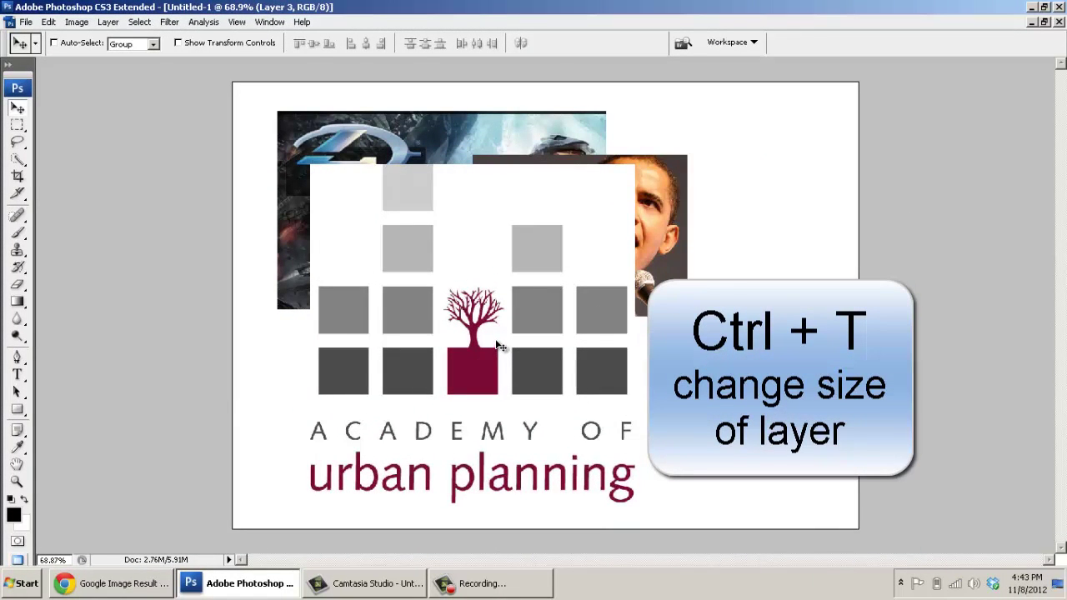
{"action": "key", "text": "ctrl+t"}
{"action": "left_click_drag", "start_coordinate": [317, 166], "coordinate": [319, 347]}
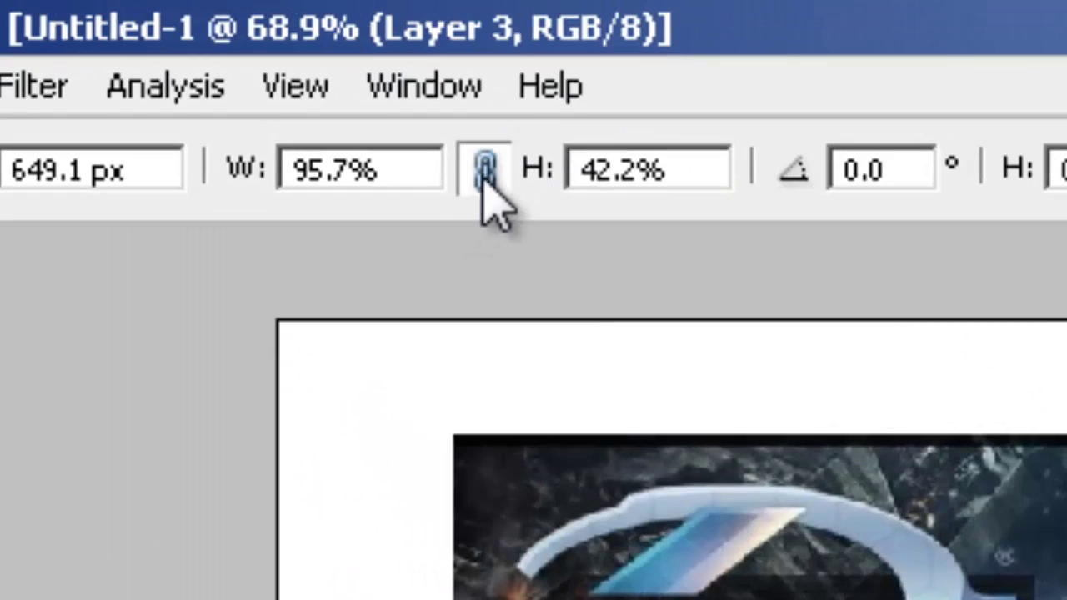
{"action": "left_click", "coordinate": [485, 170]}
{"action": "left_click_drag", "start_coordinate": [293, 349], "coordinate": [276, 269]}
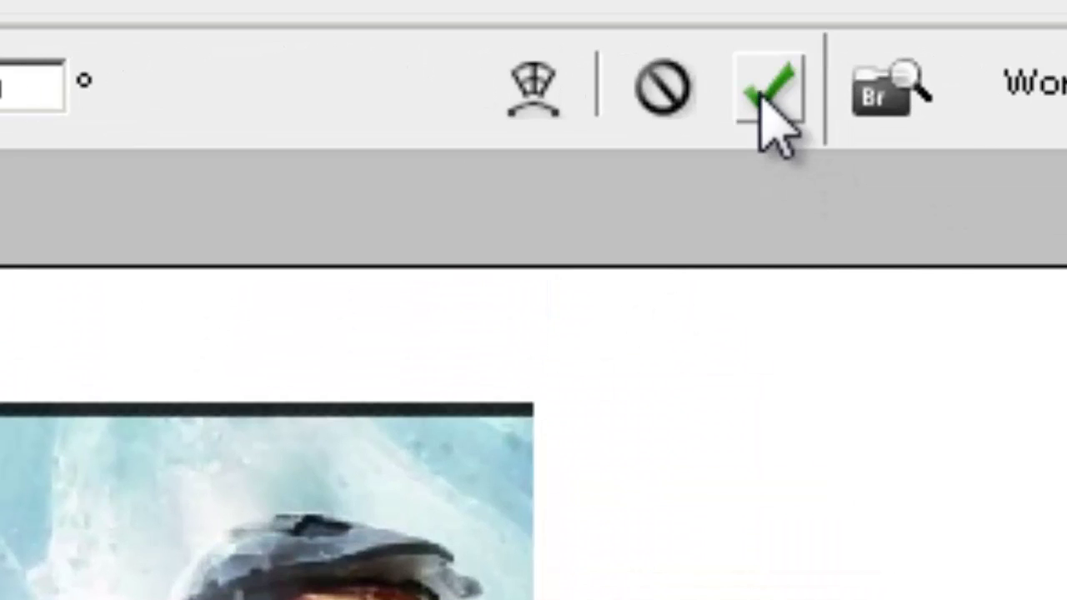
{"action": "left_click", "coordinate": [763, 108]}
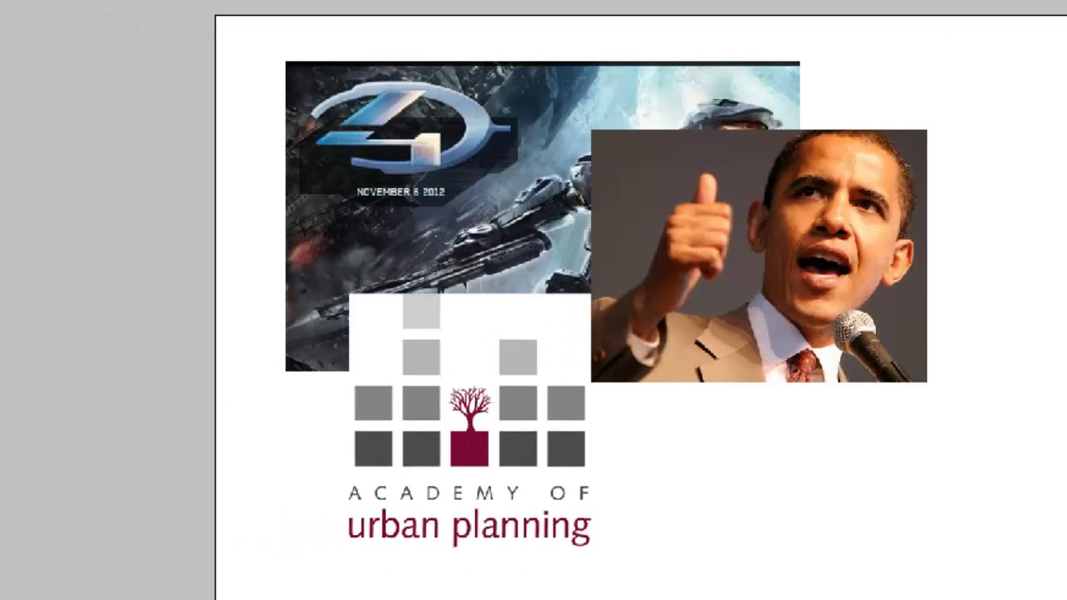
- Reposition the logo and the thumbs-up photo over the game image using Auto-Select, and display the Layers palette
{"action": "left_click_drag", "start_coordinate": [524, 323], "coordinate": [770, 379]}
{"action": "left_click_drag", "start_coordinate": [776, 290], "coordinate": [801, 327]}
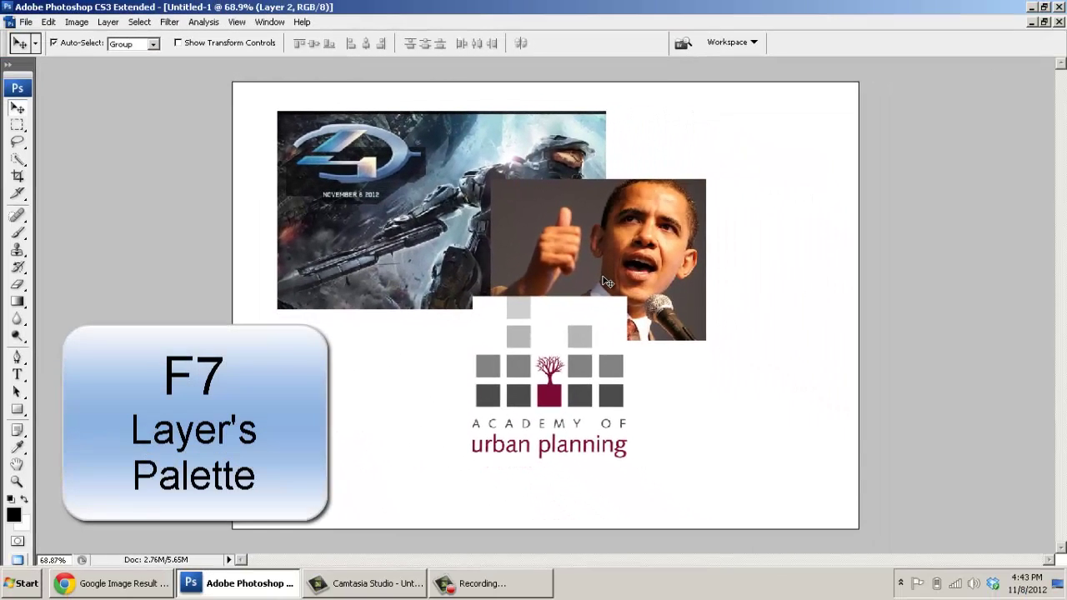
{"action": "key", "text": "F7"}
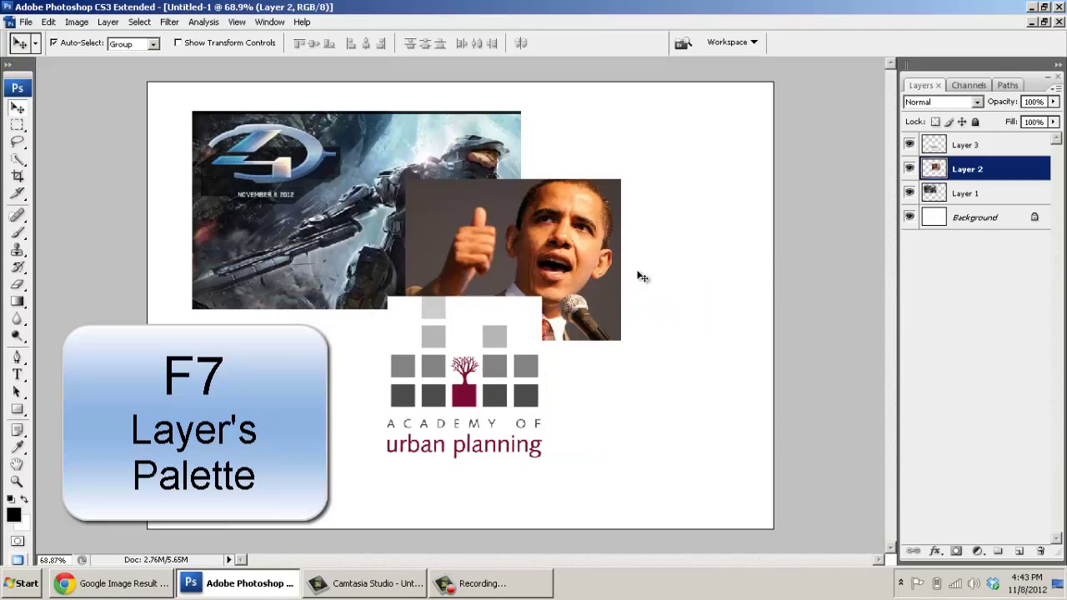
{"action": "left_click_drag", "start_coordinate": [467, 358], "coordinate": [385, 209]}
{"action": "left_click_drag", "start_coordinate": [530, 256], "coordinate": [494, 279]}
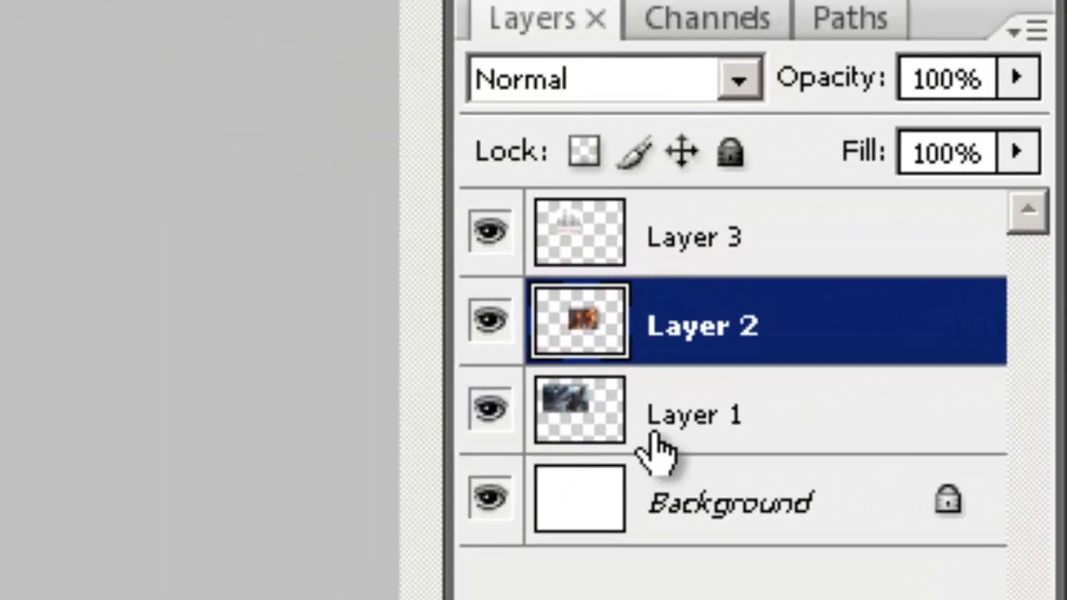
- Move Layer 1 to the top of the layer stack and shift its game image to partly uncover the logo
{"action": "left_click", "coordinate": [596, 423]}
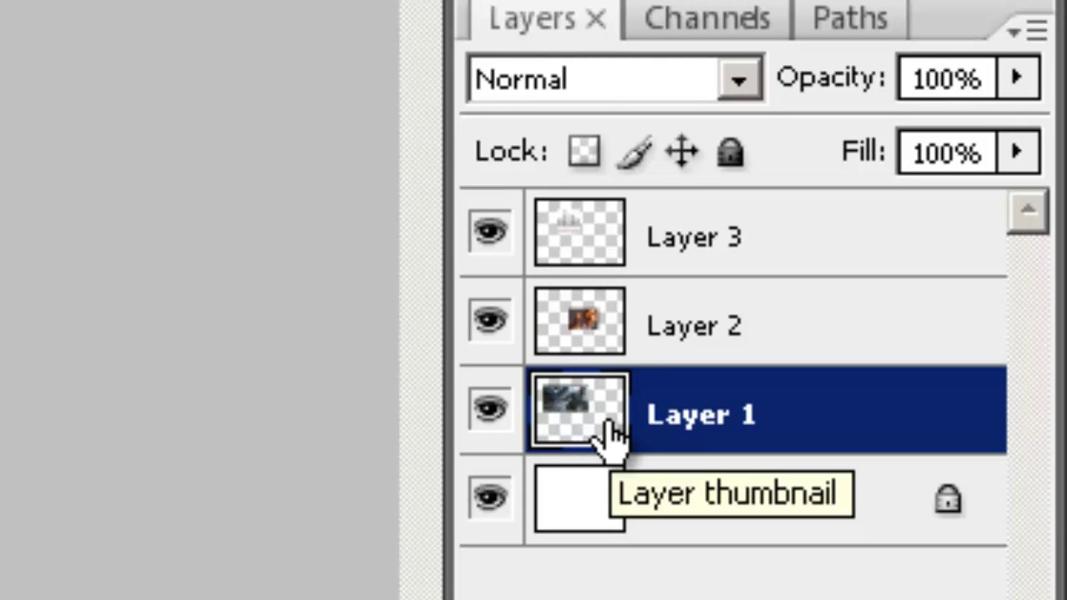
{"action": "left_click_drag", "start_coordinate": [608, 431], "coordinate": [614, 208]}
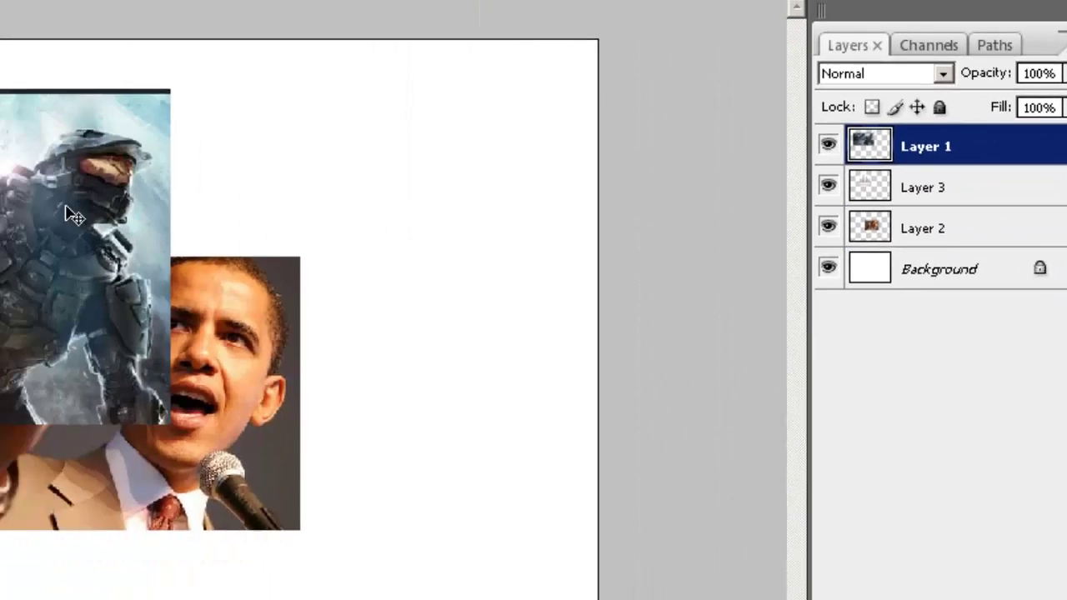
{"action": "left_click_drag", "start_coordinate": [73, 215], "coordinate": [73, 283]}
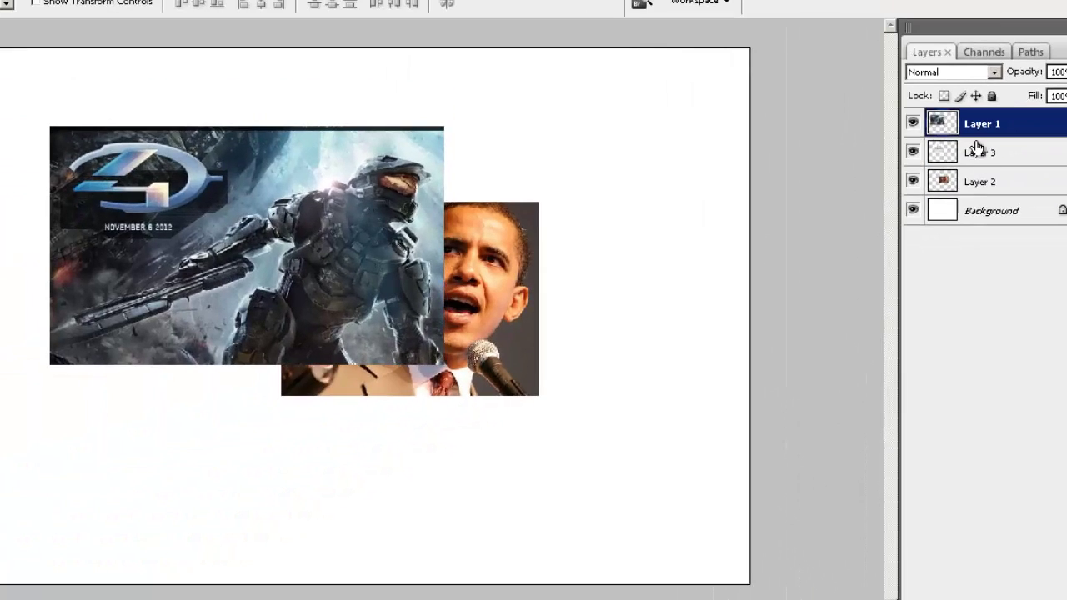
{"action": "left_click", "coordinate": [946, 157]}
{"action": "left_click_drag", "start_coordinate": [405, 243], "coordinate": [302, 248]}
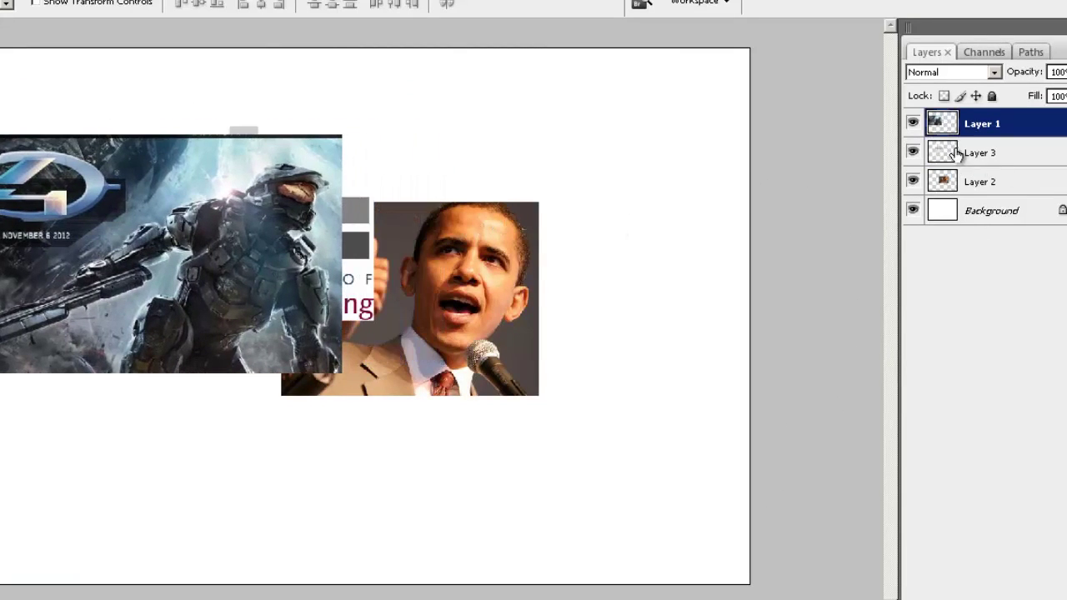
- Move Layer 3 to the top of the layer stack and spread the logo, game image and thumbs-up photo apart
{"action": "left_click_drag", "start_coordinate": [956, 154], "coordinate": [956, 122]}
{"action": "left_click_drag", "start_coordinate": [340, 235], "coordinate": [469, 202]}
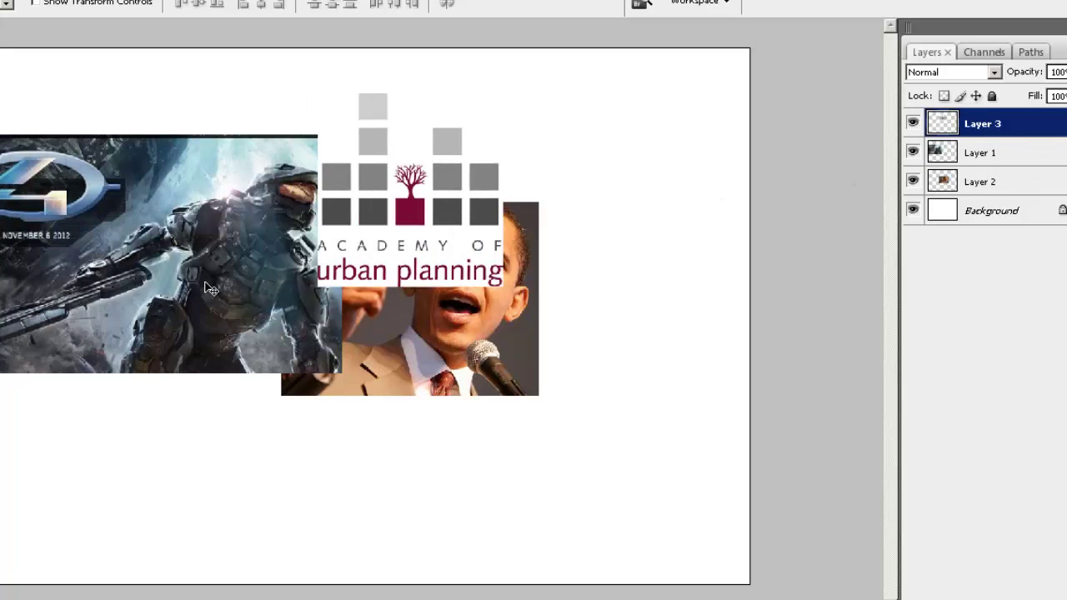
{"action": "left_click_drag", "start_coordinate": [201, 292], "coordinate": [268, 338]}
{"action": "left_click_drag", "start_coordinate": [472, 345], "coordinate": [631, 401]}
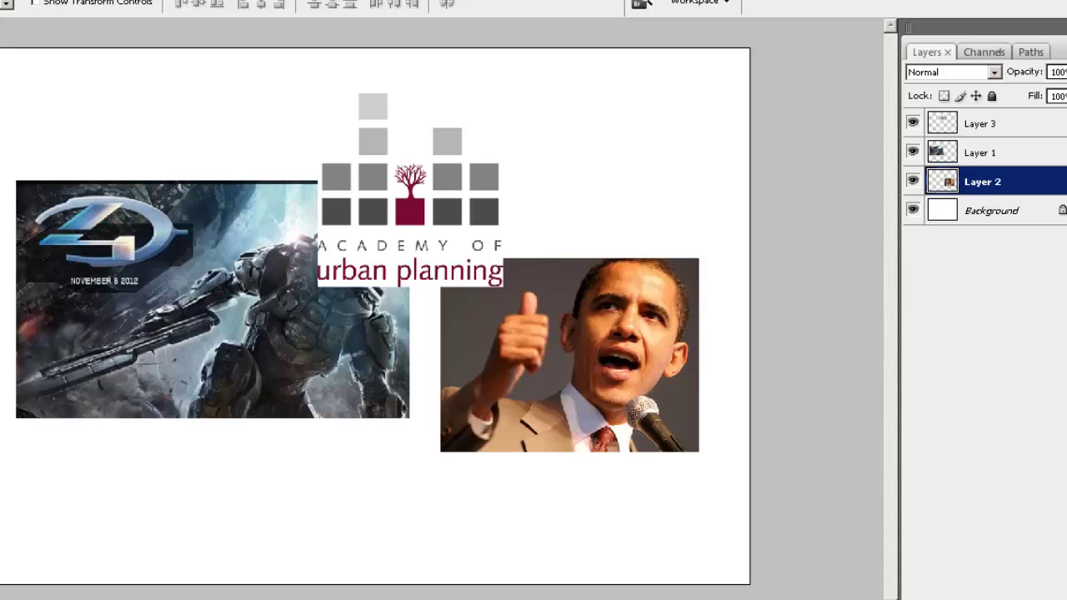
- Return to floating document windows and close Untitled-2 without saving
{"action": "key", "text": "f"}
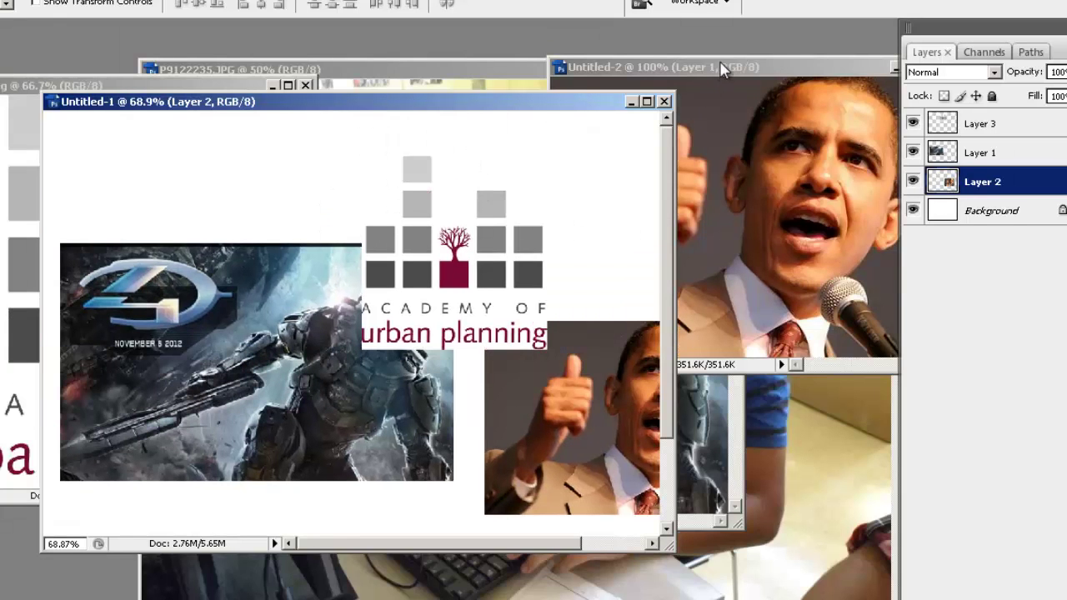
{"action": "left_click_drag", "start_coordinate": [722, 68], "coordinate": [419, 102]}
{"action": "left_click", "coordinate": [624, 102]}
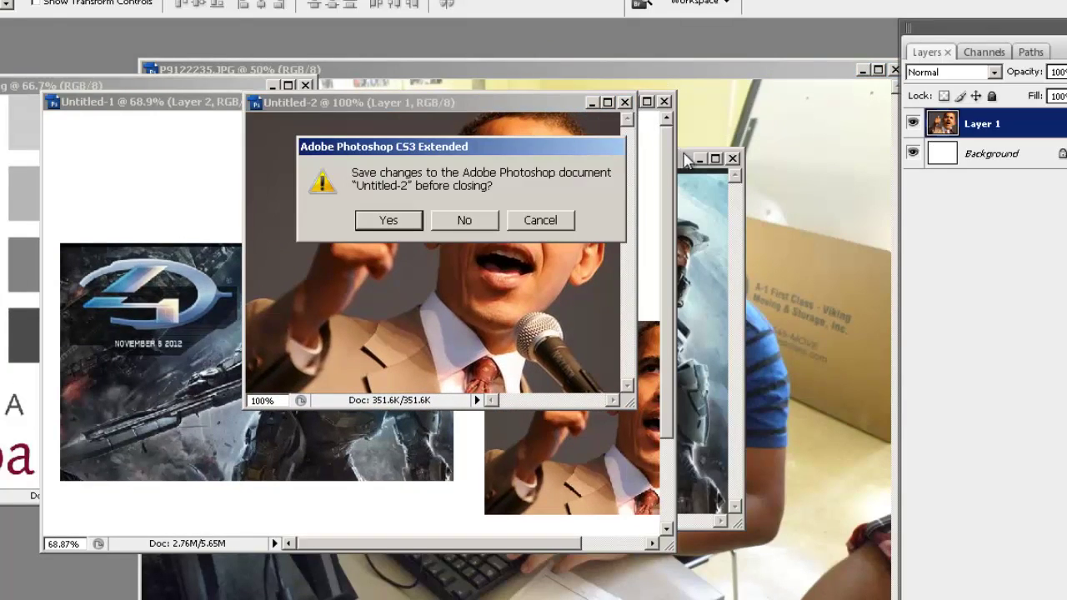
{"action": "left_click", "coordinate": [467, 221]}
- Copy a rectangular selection of the blue-shirted student's head and shoulders from P9122235.JPG into Untitled-1
{"action": "left_click", "coordinate": [782, 70]}
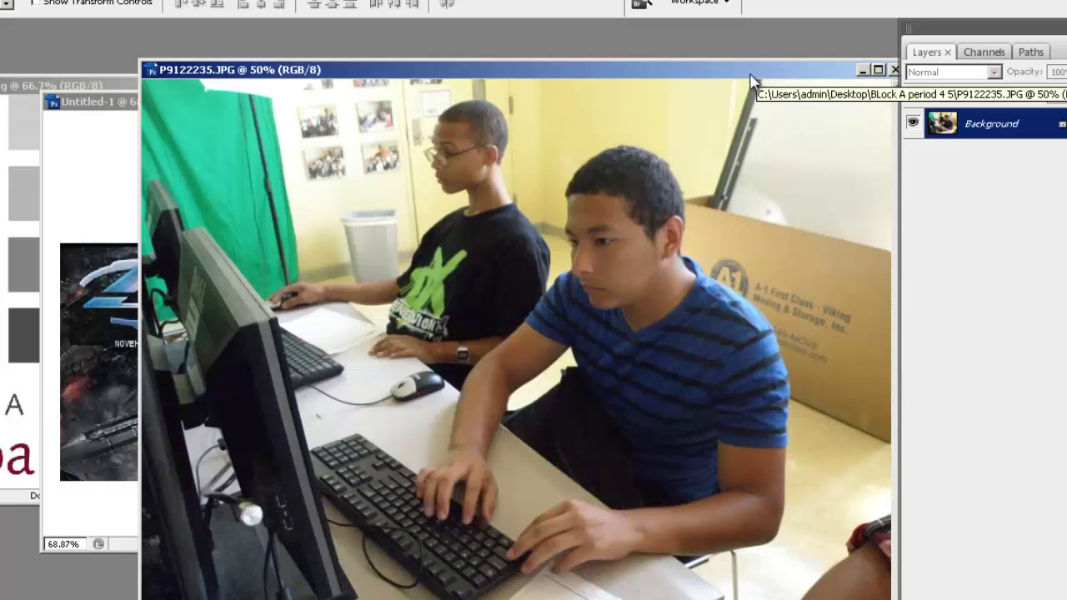
{"action": "left_click_drag", "start_coordinate": [567, 80], "coordinate": [527, 63]}
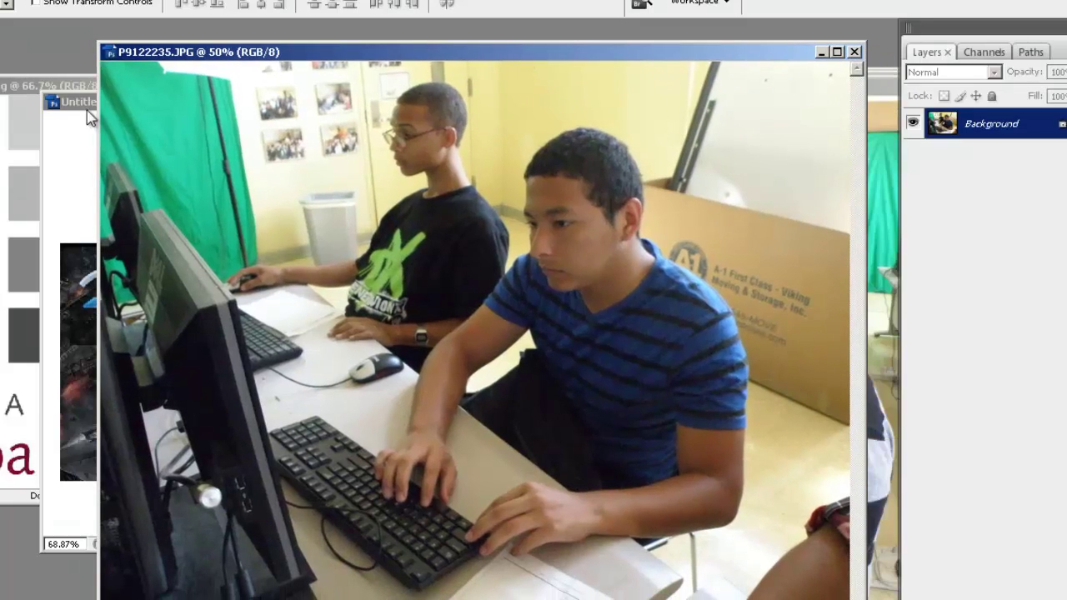
{"action": "left_click", "coordinate": [96, 103]}
{"action": "left_click_drag", "start_coordinate": [97, 103], "coordinate": [0, 58]}
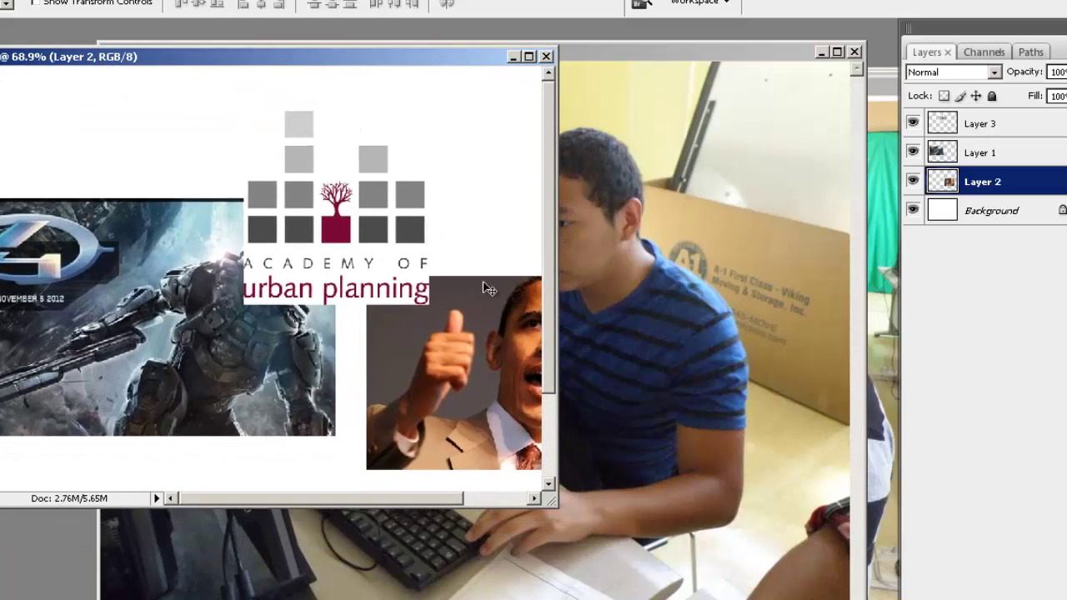
{"action": "left_click", "coordinate": [632, 80]}
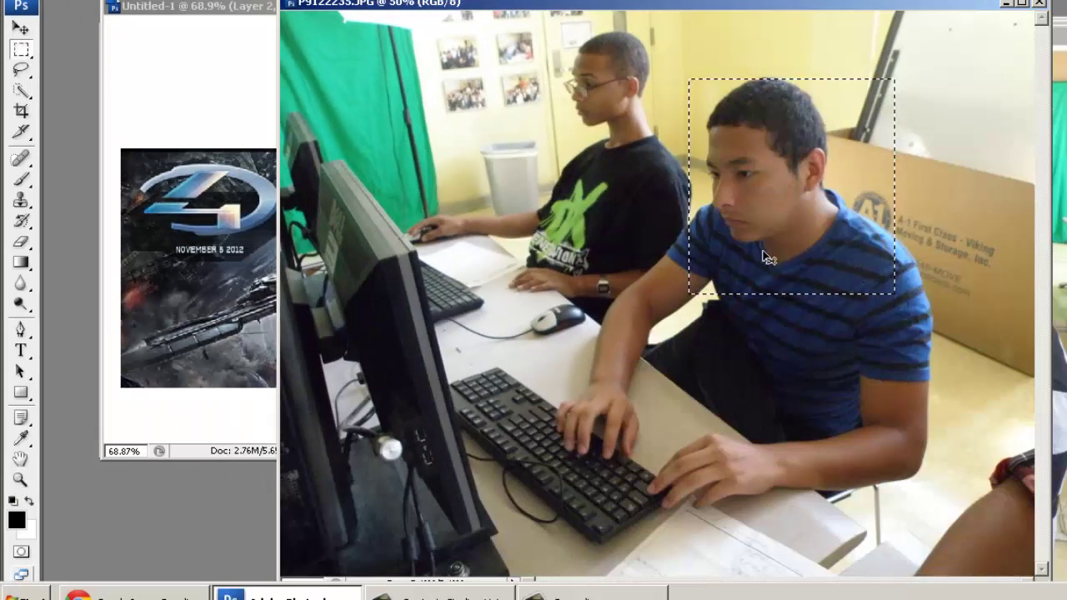
{"action": "left_click", "coordinate": [134, 7]}
{"action": "key", "text": "ctrl+v"}
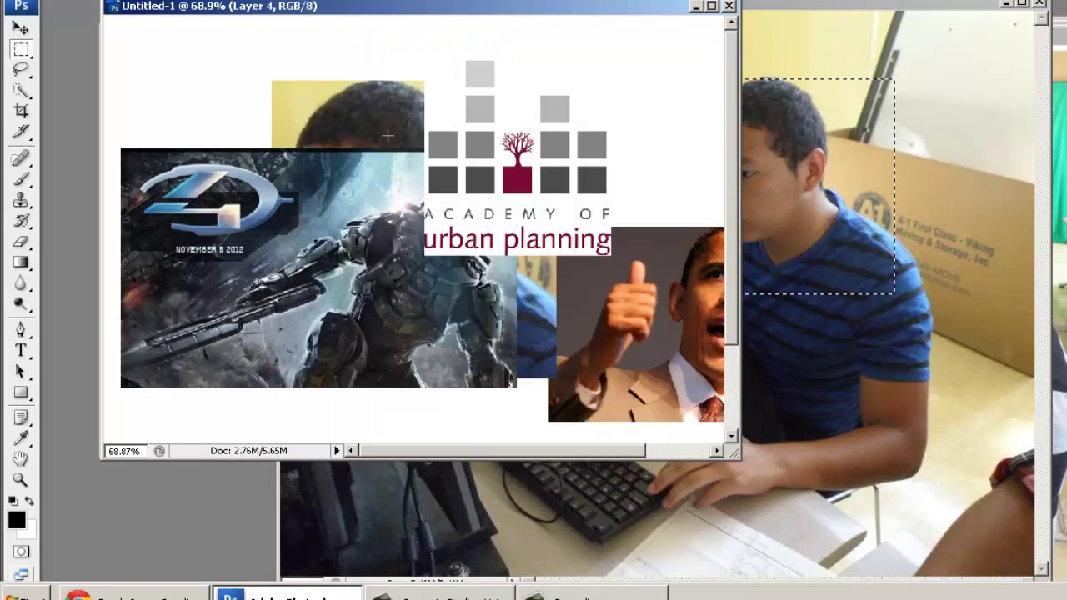
{"action": "left_click_drag", "start_coordinate": [398, 146], "coordinate": [359, 155]}
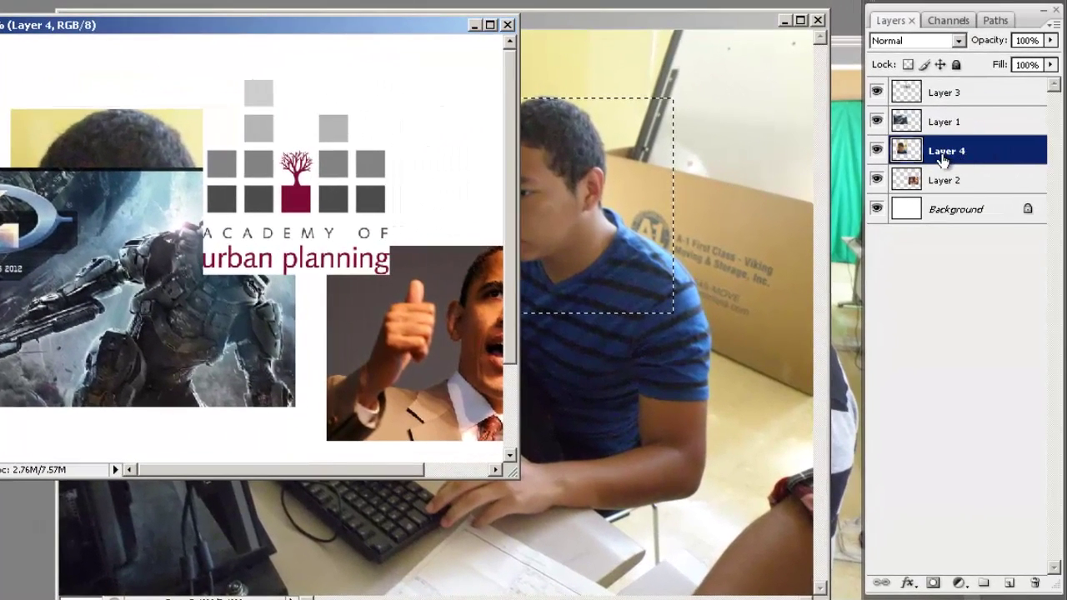
- Move Layer 4 to the top of the layer stack and scale the student's portrait down over the game image's upper-left area
{"action": "left_click_drag", "start_coordinate": [945, 159], "coordinate": [917, 83]}
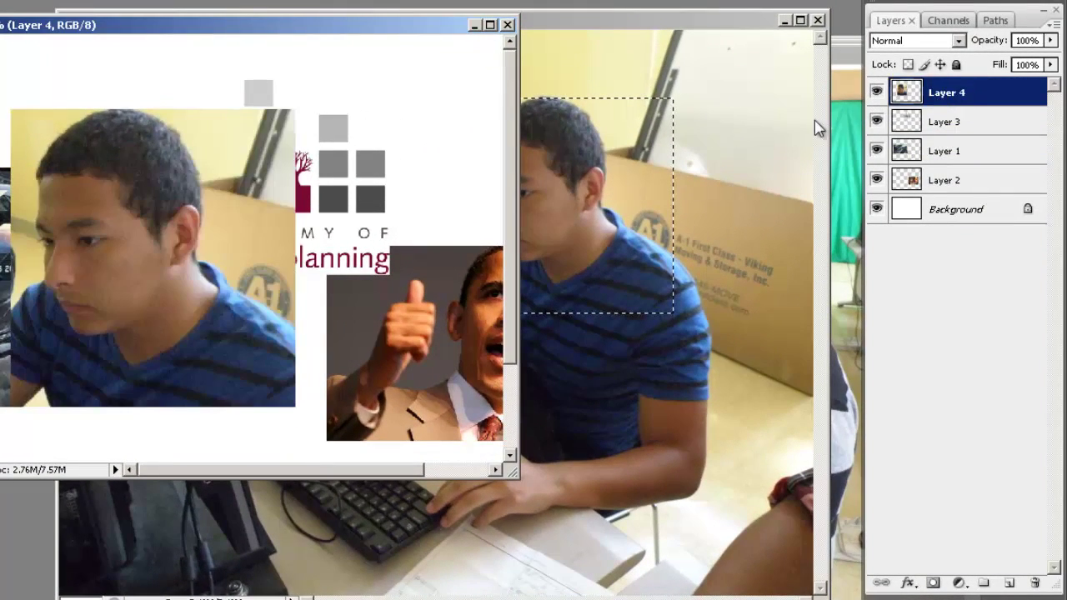
{"action": "left_click_drag", "start_coordinate": [200, 248], "coordinate": [95, 219]}
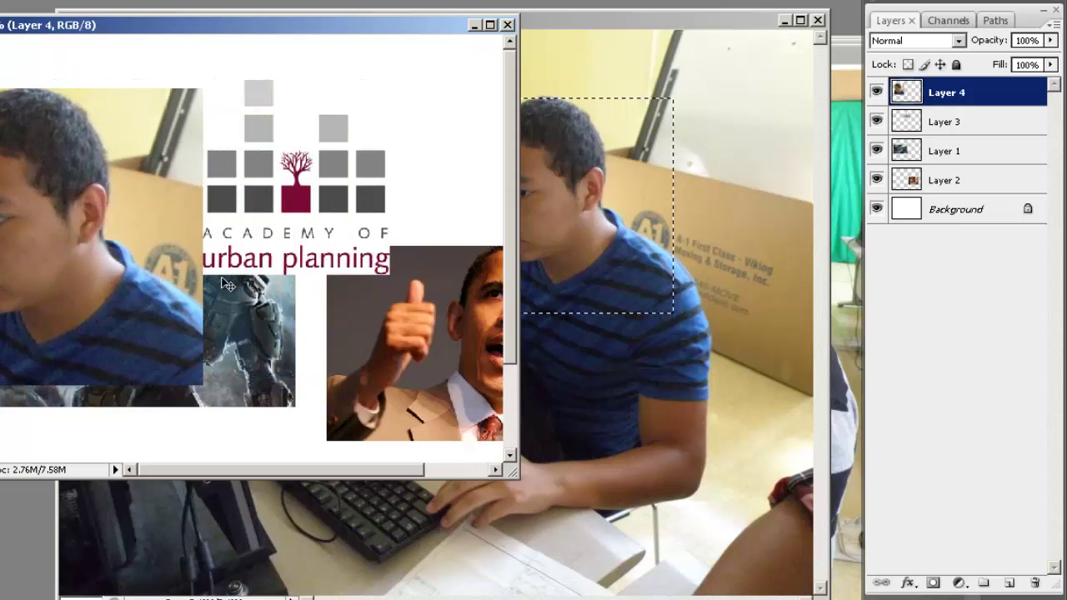
{"action": "left_click_drag", "start_coordinate": [203, 367], "coordinate": [127, 248]}
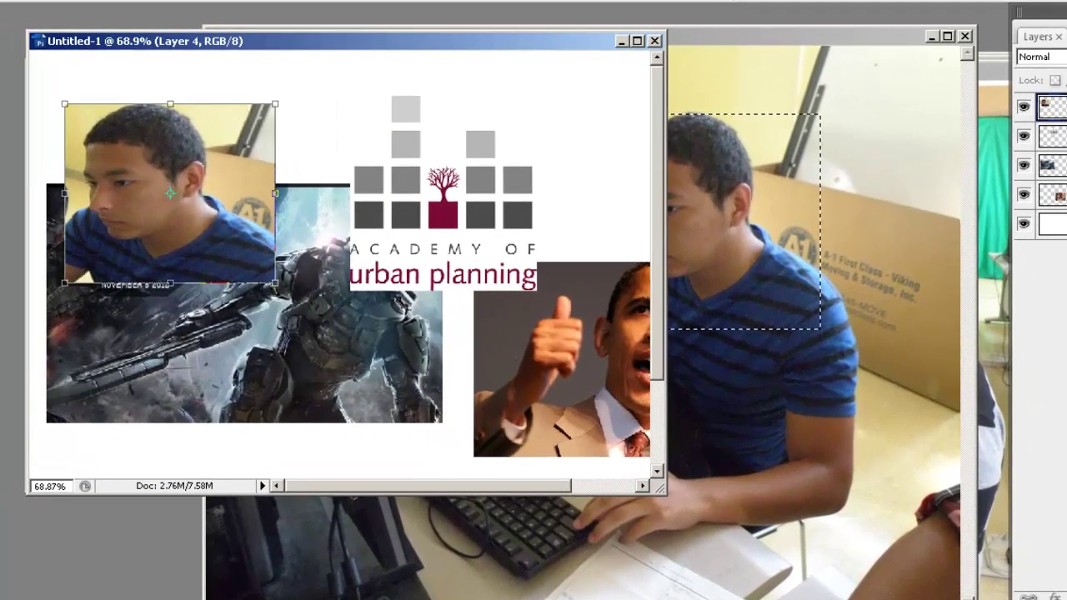
{"action": "key", "text": "Return"}
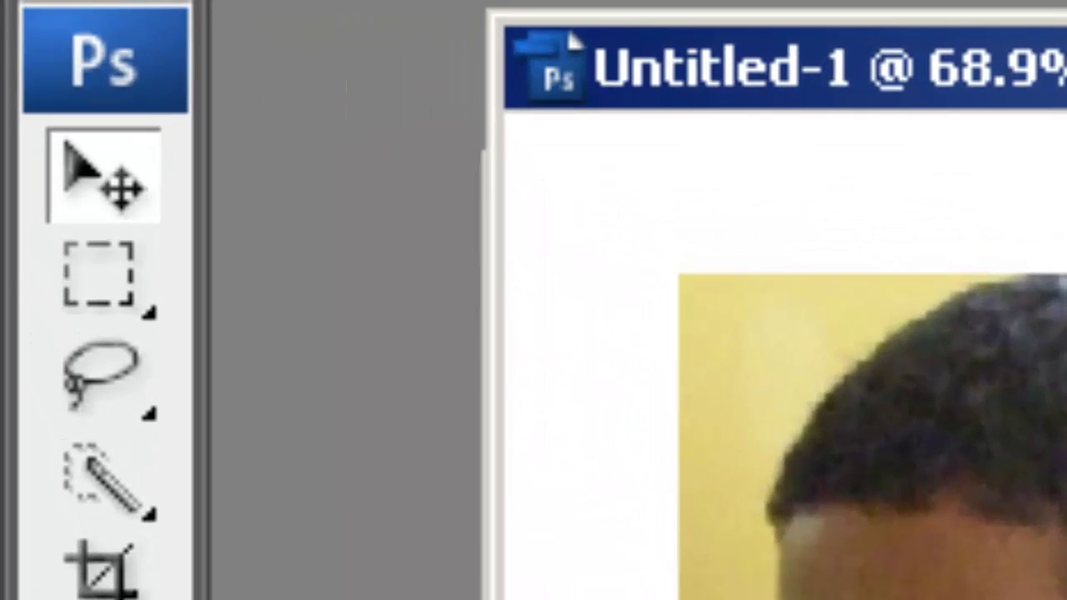
- Copy the head of the student with glasses into Untitled-1 using an Elliptical Marquee selection, and position the oval cutout
{"action": "left_click", "coordinate": [100, 282]}
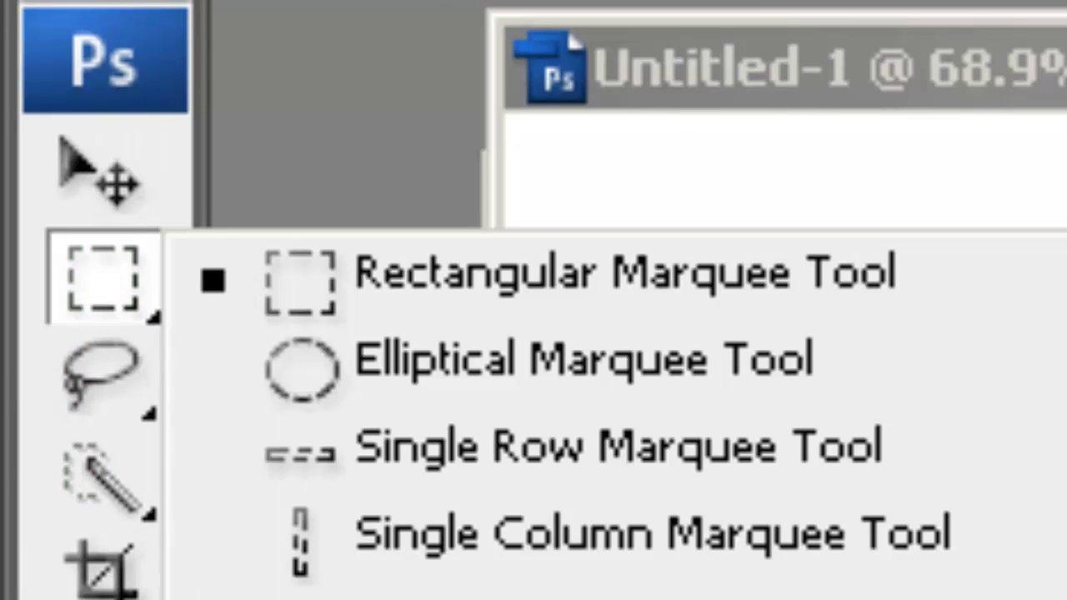
{"action": "left_click", "coordinate": [638, 390]}
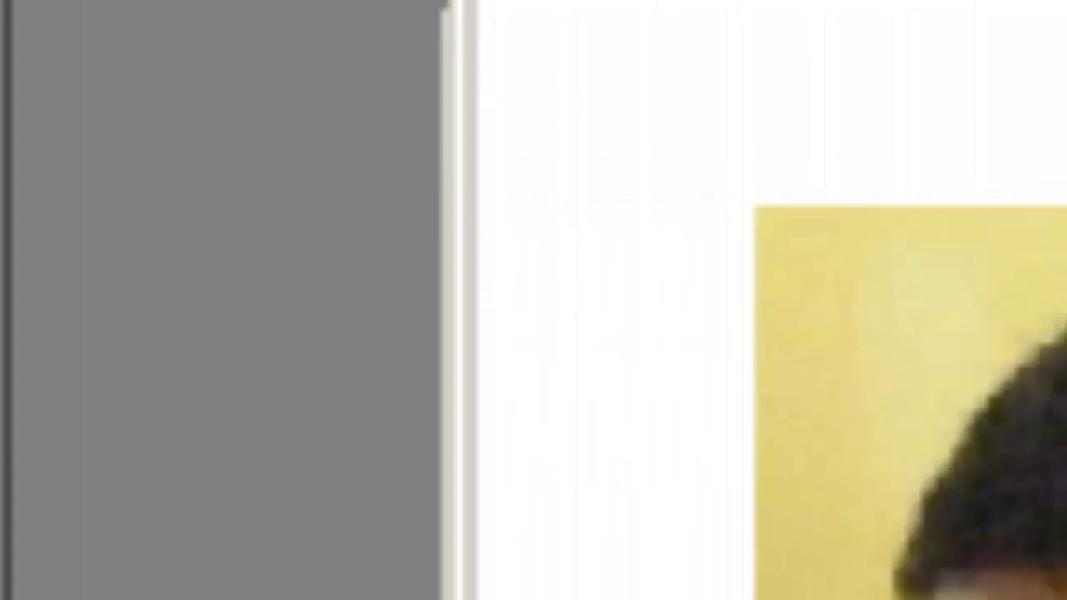
{"action": "left_click_drag", "start_coordinate": [203, 24], "coordinate": [524, 358]}
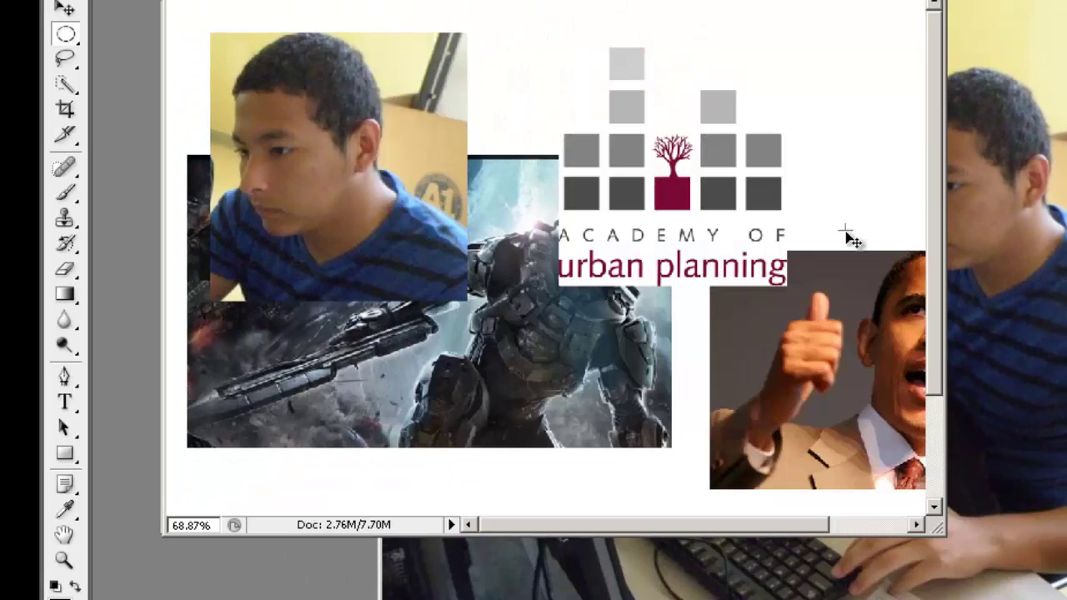
{"action": "key", "text": "ctrl+v"}
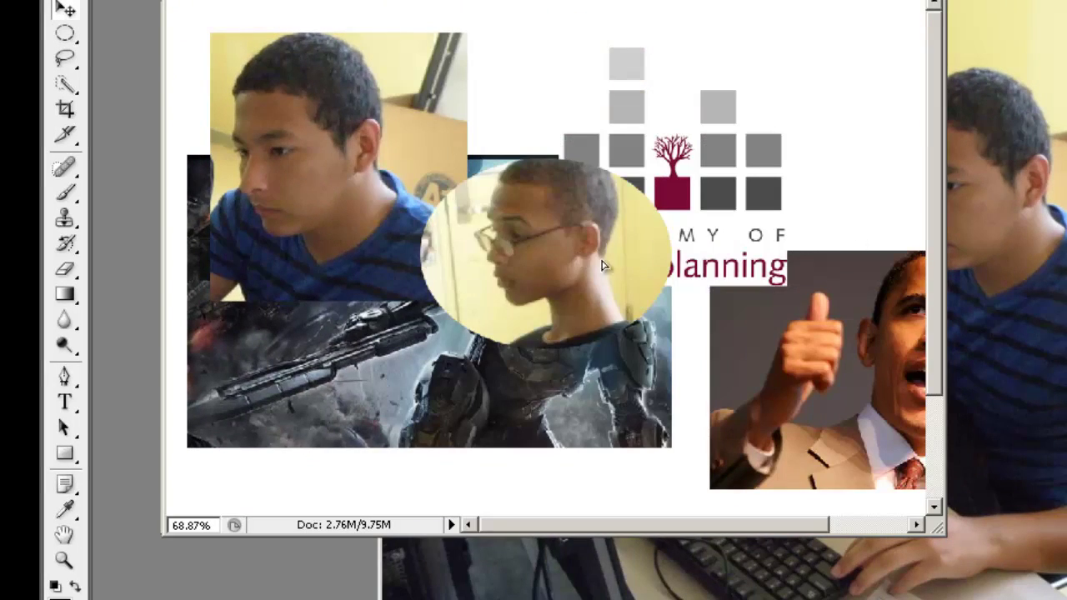
{"action": "left_click_drag", "start_coordinate": [604, 265], "coordinate": [689, 395]}
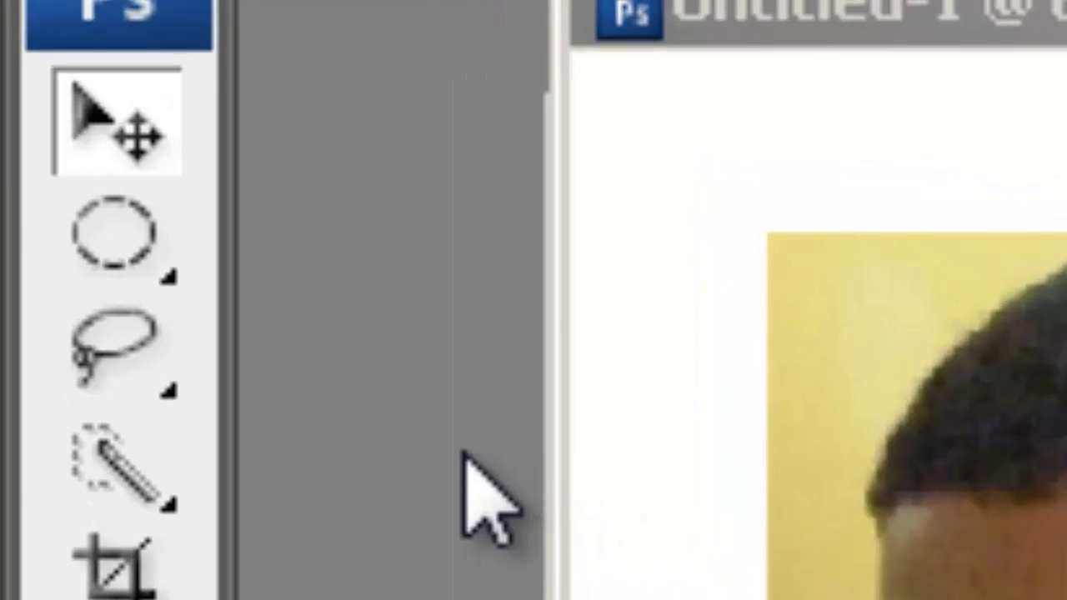
- Draw a freehand Lasso selection around the long-haired student with glasses in P9122259.JPG
{"action": "left_click", "coordinate": [133, 354]}
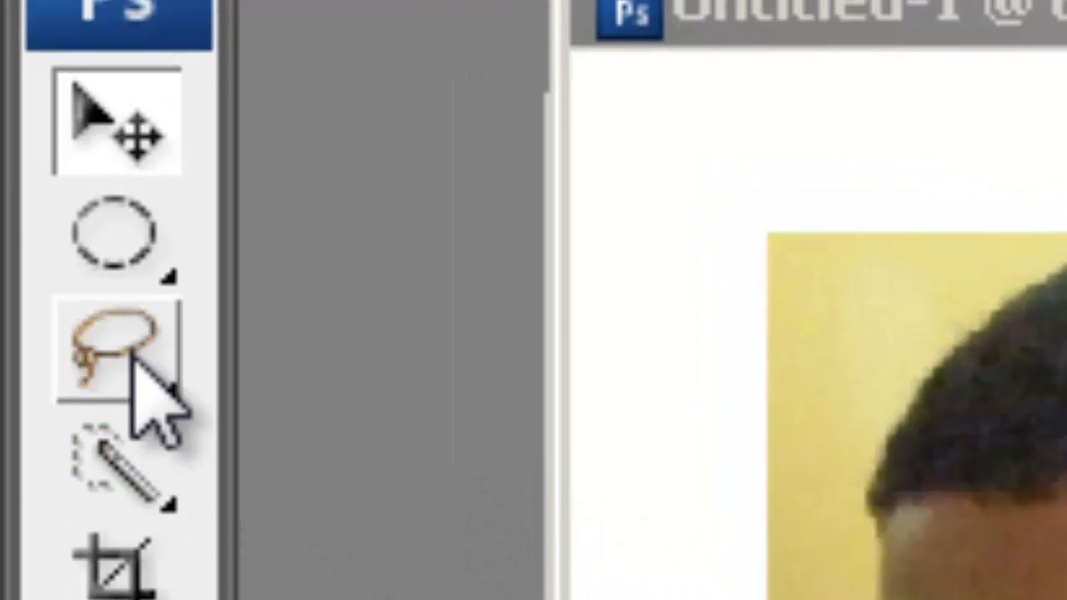
{"action": "left_click", "coordinate": [148, 397]}
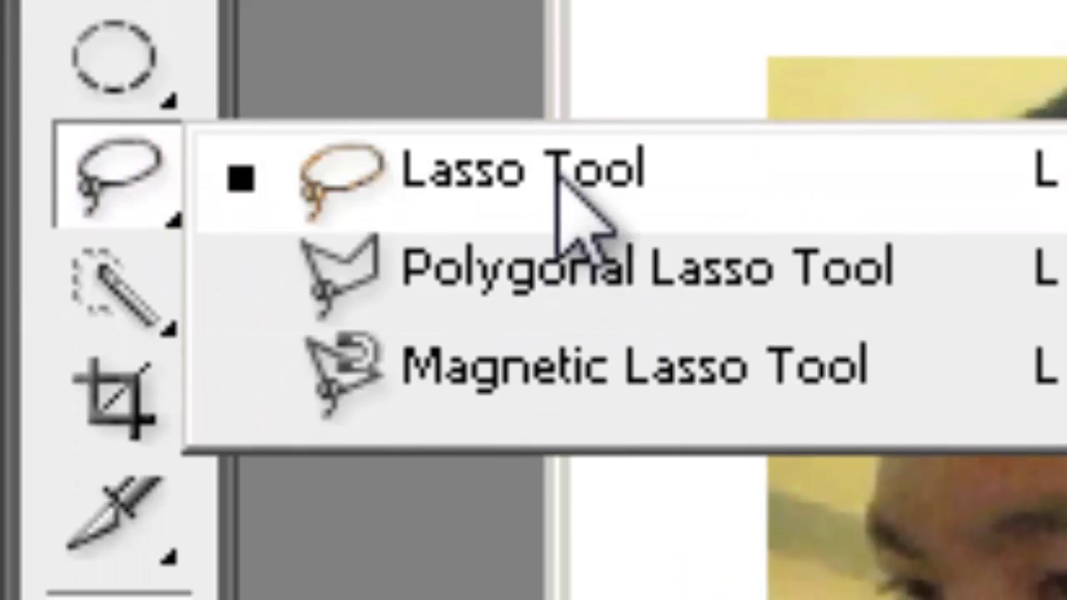
{"action": "left_click", "coordinate": [557, 178]}
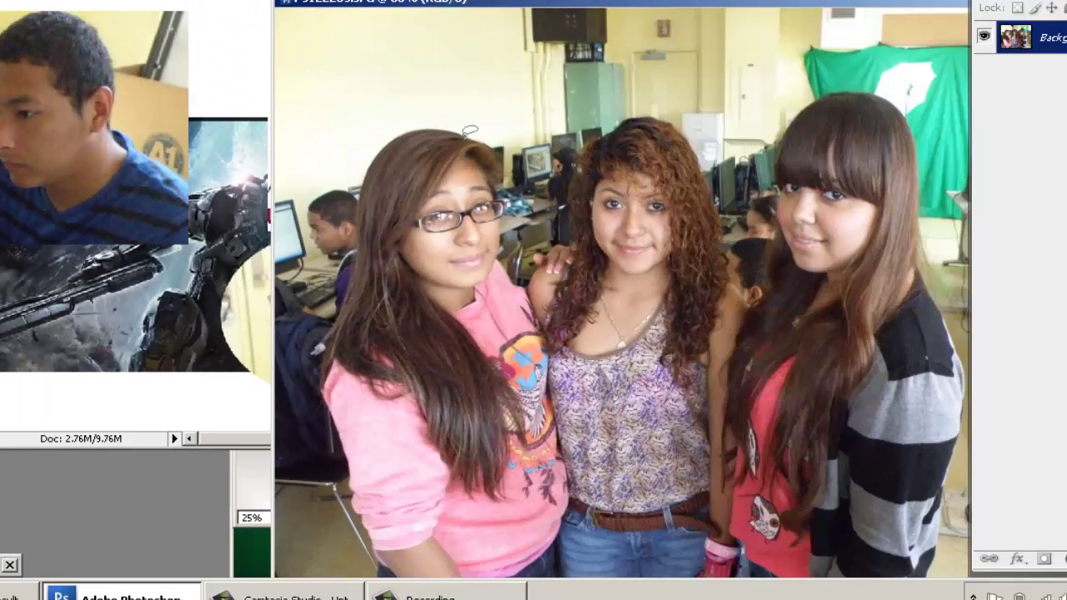
{"action": "mouse_move", "coordinate": [506, 180]}
{"action": "left_mouse_down"}
{"action": "mouse_move", "coordinate": [506, 242]}
{"action": "mouse_move", "coordinate": [546, 387]}
{"action": "left_mouse_up"}
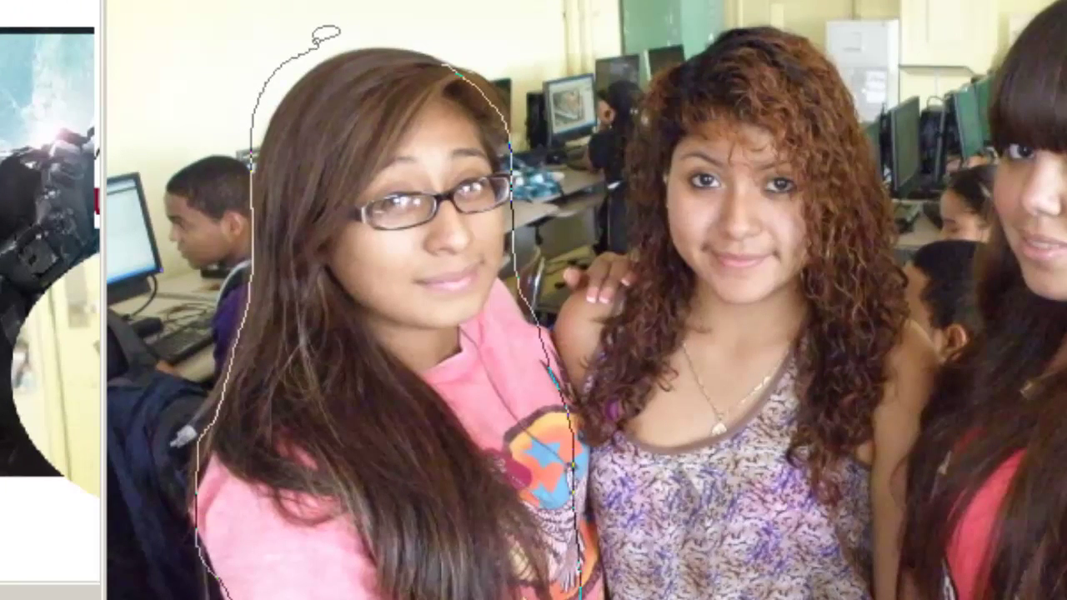
{"action": "left_click_drag", "start_coordinate": [455, 57], "coordinate": [450, 57]}
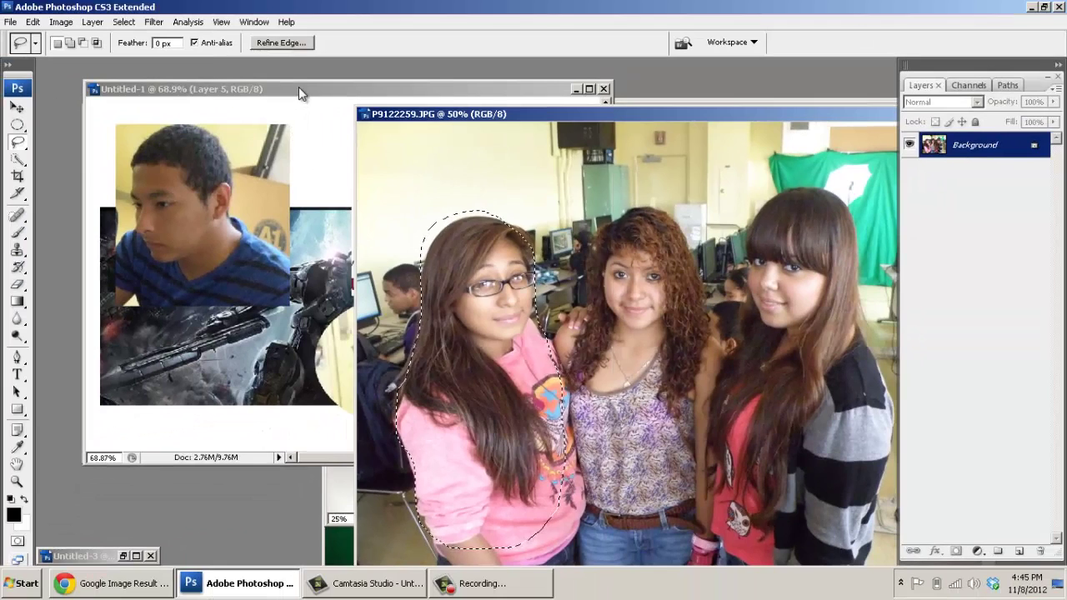
- Paste the freehand student cutout into Untitled-1 and position it along the collage's left side, partly over the blue-shirted student
{"action": "left_click", "coordinate": [300, 88]}
{"action": "key", "text": "ctrl+v"}
{"action": "key", "text": "v"}
{"action": "mouse_move", "coordinate": [354, 223]}
{"action": "left_mouse_down"}
{"action": "mouse_move", "coordinate": [302, 257]}
{"action": "mouse_move", "coordinate": [244, 274]}
{"action": "left_mouse_up"}
{"action": "left_click_drag", "start_coordinate": [327, 242], "coordinate": [246, 250]}
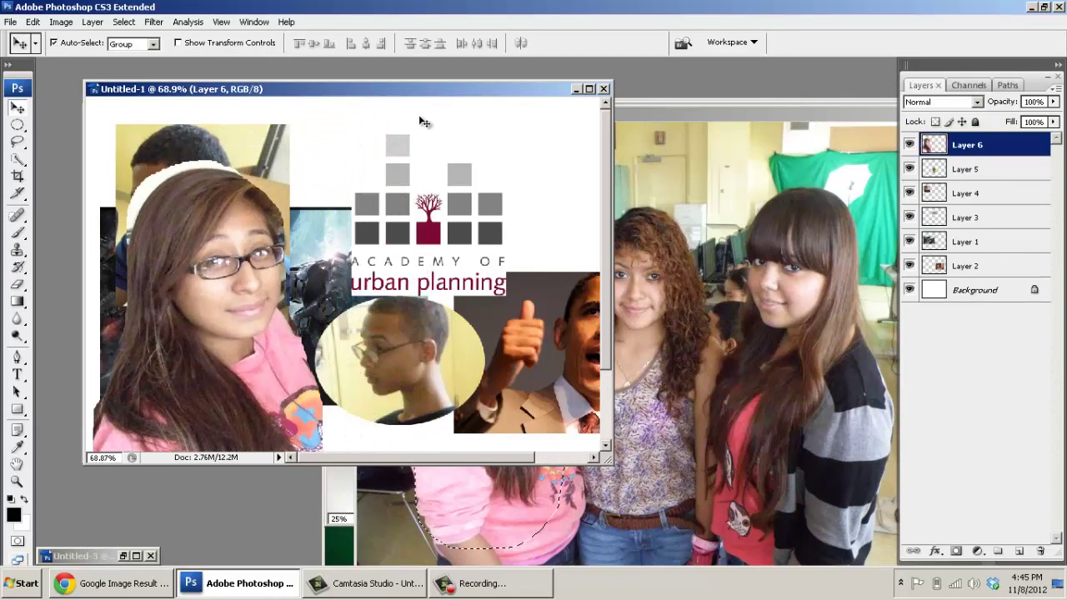
{"action": "left_click_drag", "start_coordinate": [441, 90], "coordinate": [376, 84]}
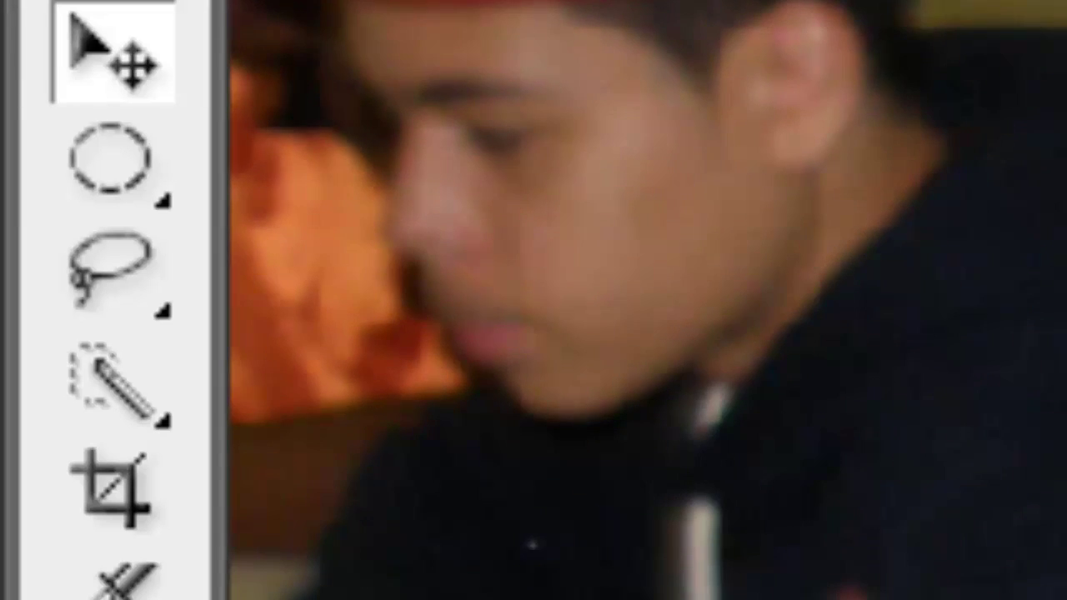
- Outline the seated student's black T-shirt and bare arm with a Polygonal Lasso selection
{"action": "mouse_move", "coordinate": [163, 304]}
{"action": "left_mouse_down"}
{"action": "mouse_move", "coordinate": [358, 305]}
{"action": "mouse_move", "coordinate": [474, 377]}
{"action": "mouse_move", "coordinate": [504, 359]}
{"action": "left_mouse_up"}
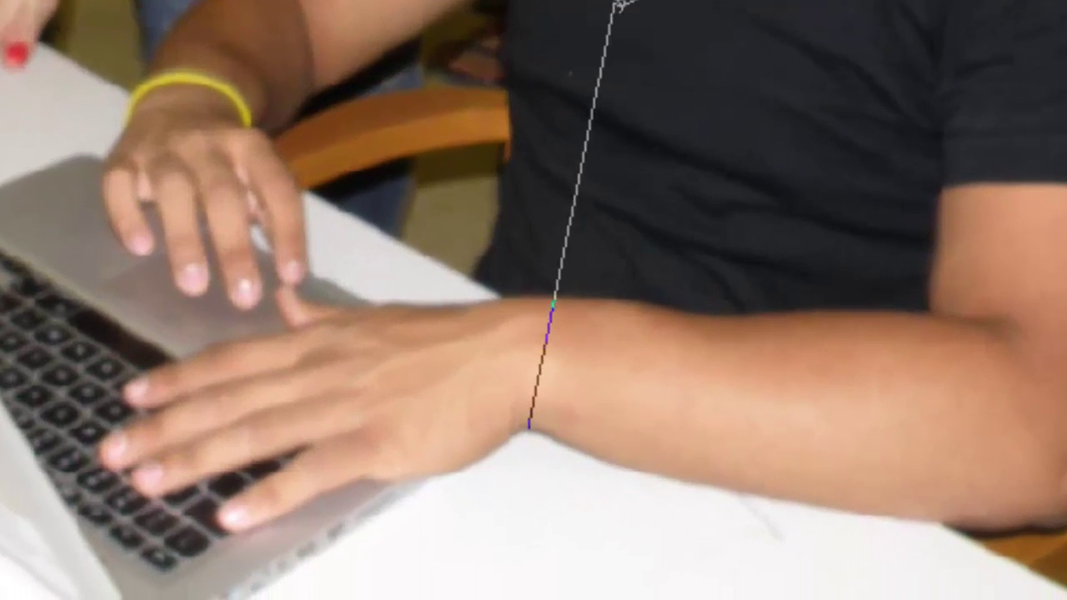
{"action": "left_click", "coordinate": [518, 545]}
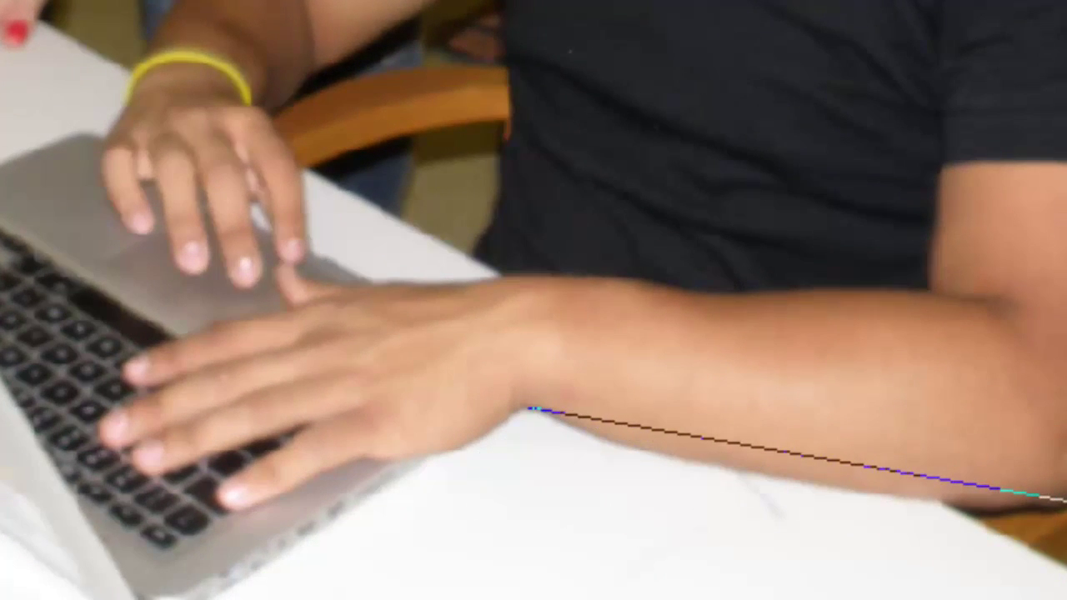
{"action": "left_click", "coordinate": [1066, 500]}
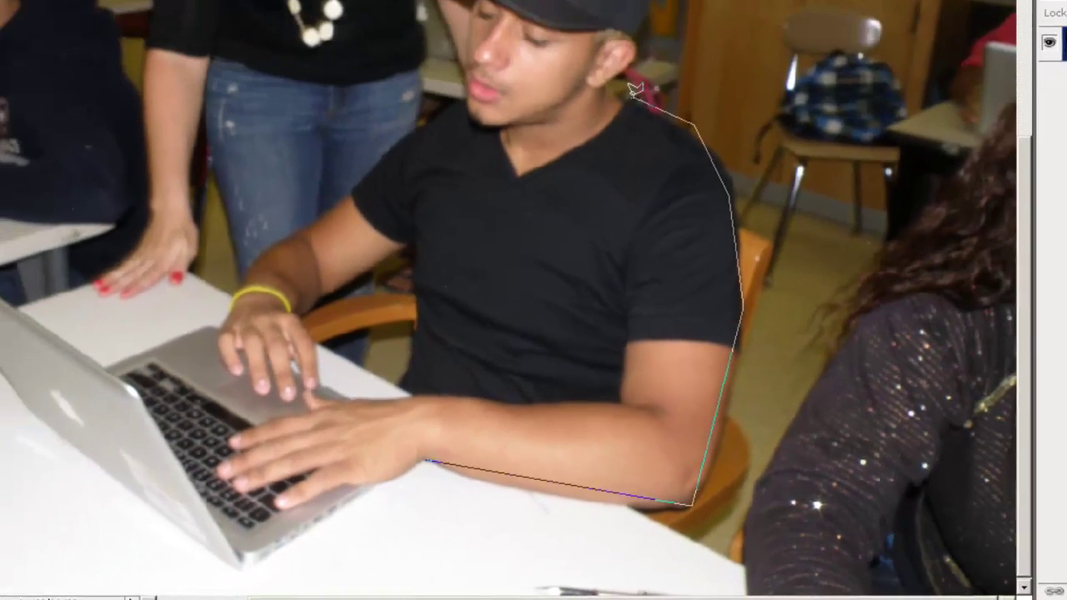
{"action": "left_click", "coordinate": [638, 89]}
{"action": "left_click", "coordinate": [516, 158]}
{"action": "left_click", "coordinate": [440, 98]}
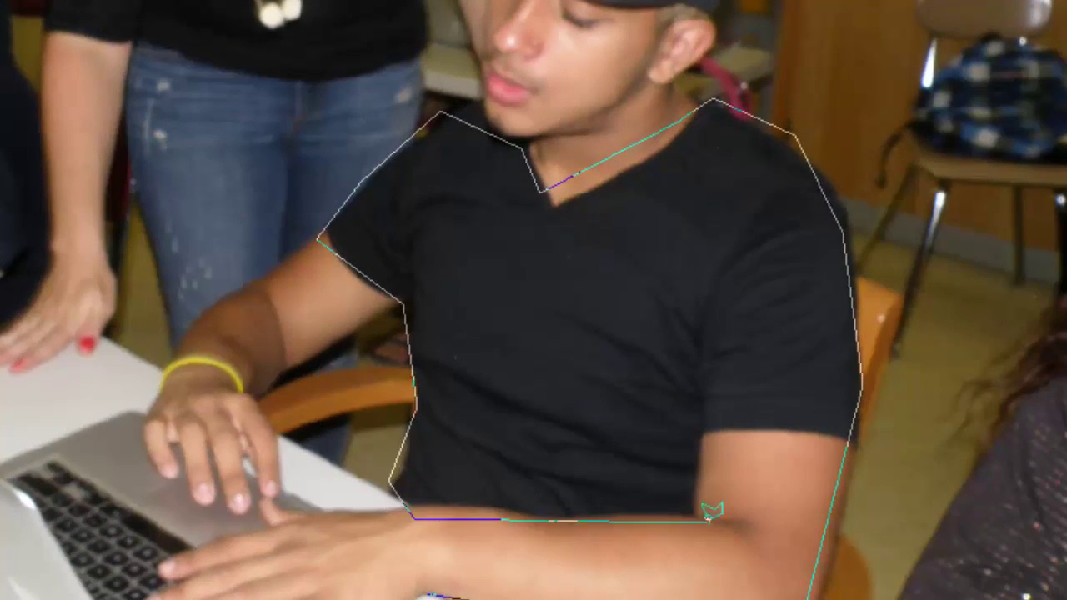
{"action": "double_click", "coordinate": [846, 426]}
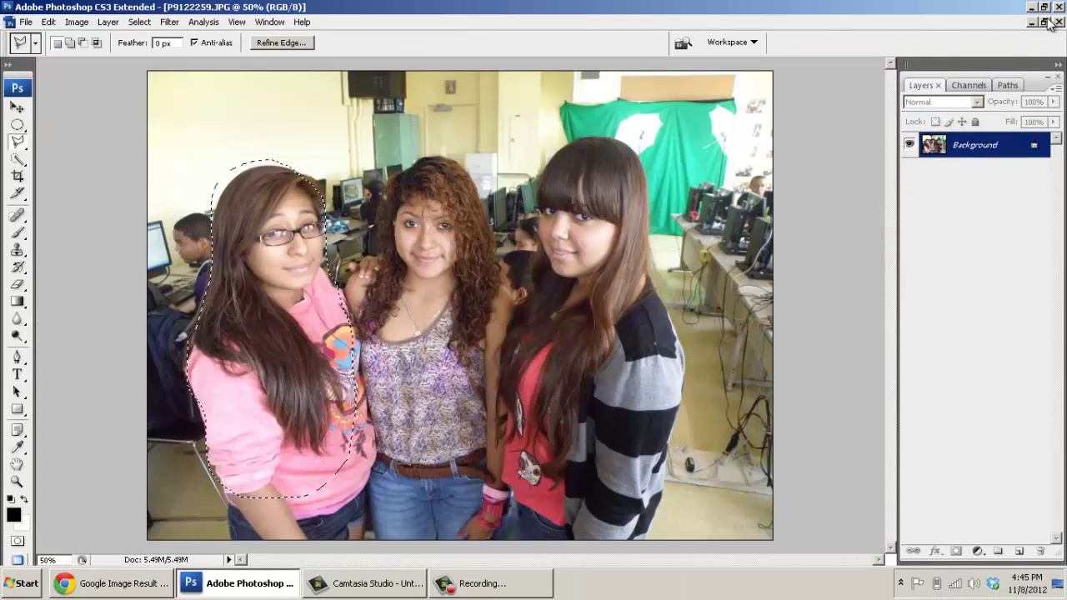
- Paste the black T-shirt cutout into Untitled-1, maximize that document's window, and place the cutout over the middle of the collage
{"action": "left_click", "coordinate": [1044, 22]}
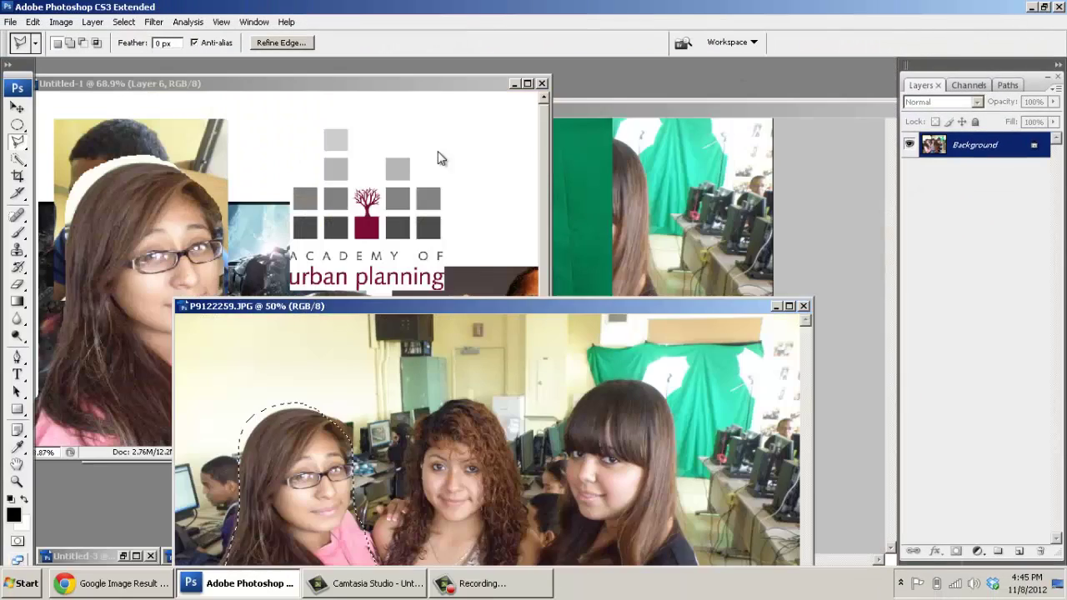
{"action": "left_click", "coordinate": [373, 83]}
{"action": "key", "text": "ctrl+v"}
{"action": "key", "text": "v"}
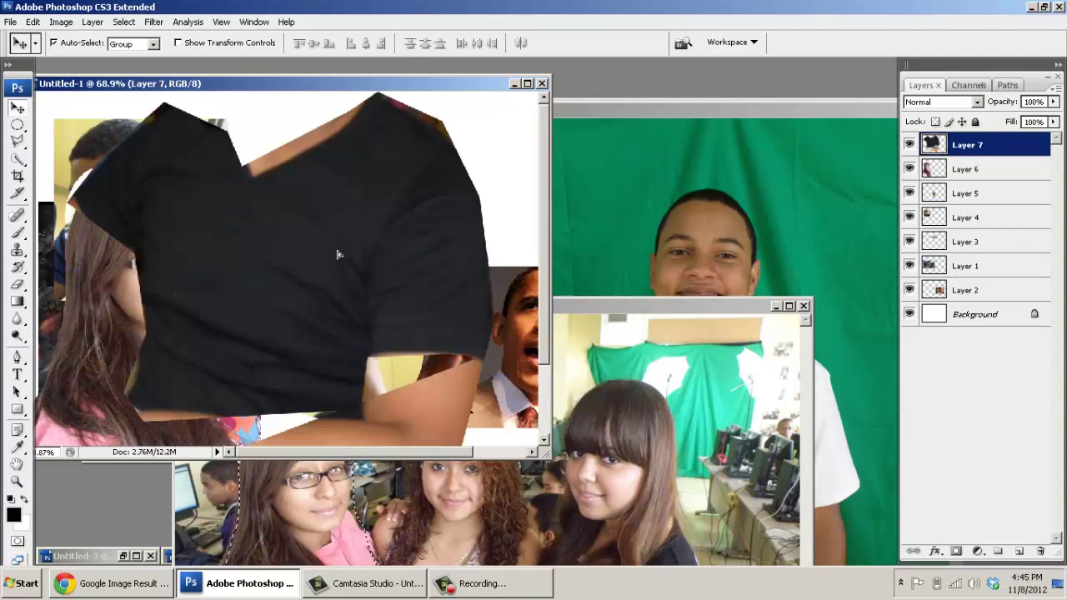
{"action": "left_click_drag", "start_coordinate": [338, 253], "coordinate": [255, 218]}
{"action": "double_click", "coordinate": [395, 81]}
{"action": "left_click_drag", "start_coordinate": [400, 221], "coordinate": [473, 255]}
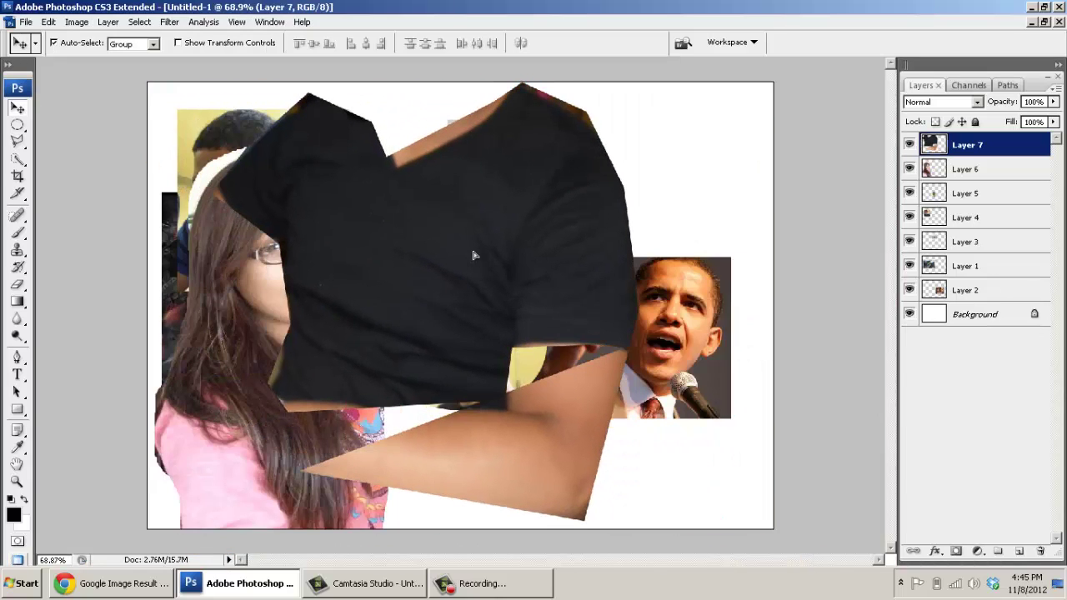
- Scale Layer 7 down to about 65% width and 67% height, and move it over the edge of the pink-shirted student
{"action": "key", "text": "ctrl+t"}
{"action": "left_click_drag", "start_coordinate": [206, 83], "coordinate": [360, 226]}
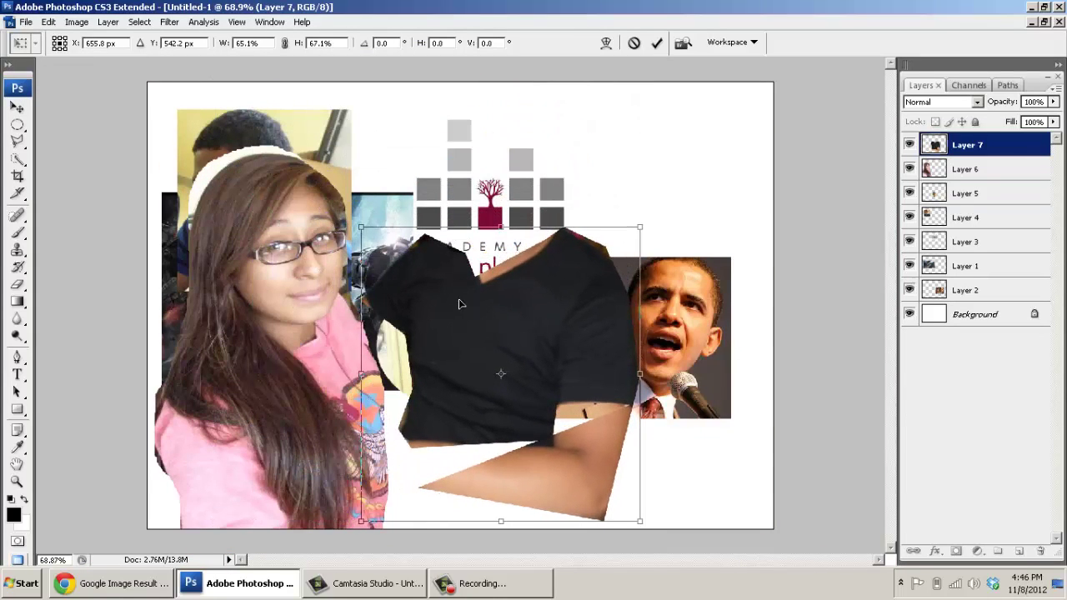
{"action": "left_click_drag", "start_coordinate": [459, 304], "coordinate": [369, 276]}
{"action": "left_click", "coordinate": [657, 45]}
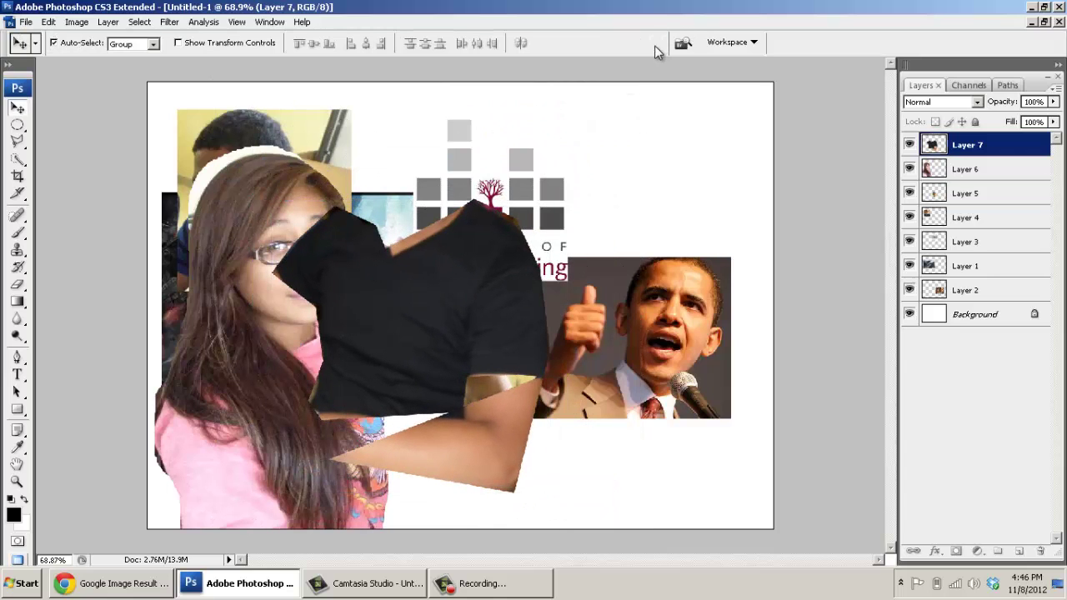
- Shift the T-shirt cutout slightly up and to the left, and remove its bare arm with the Eraser tool
{"action": "left_click_drag", "start_coordinate": [517, 448], "coordinate": [476, 391]}
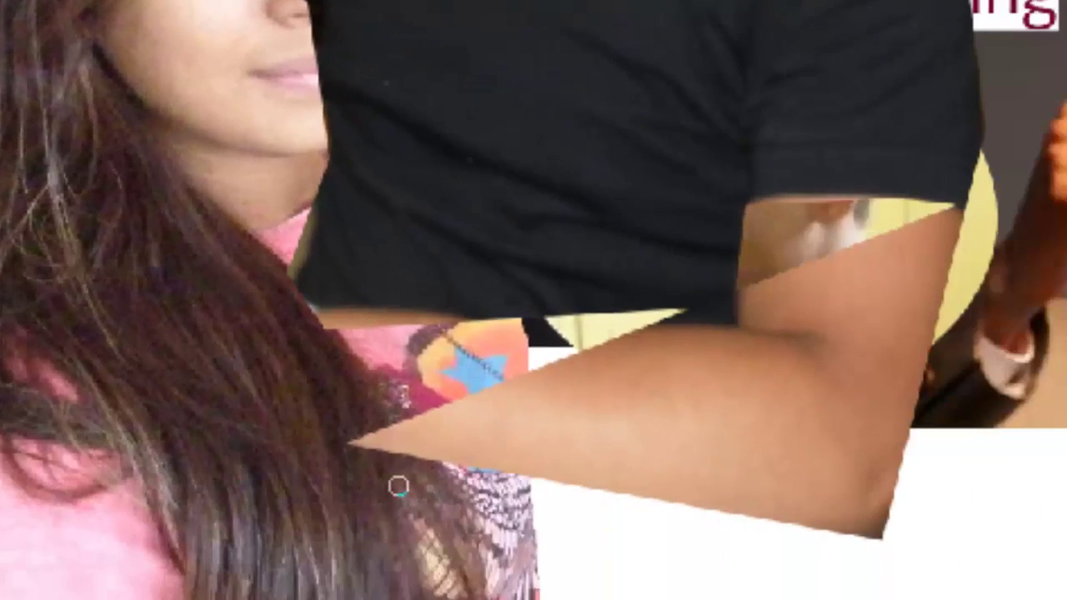
{"action": "right_click", "coordinate": [398, 486]}
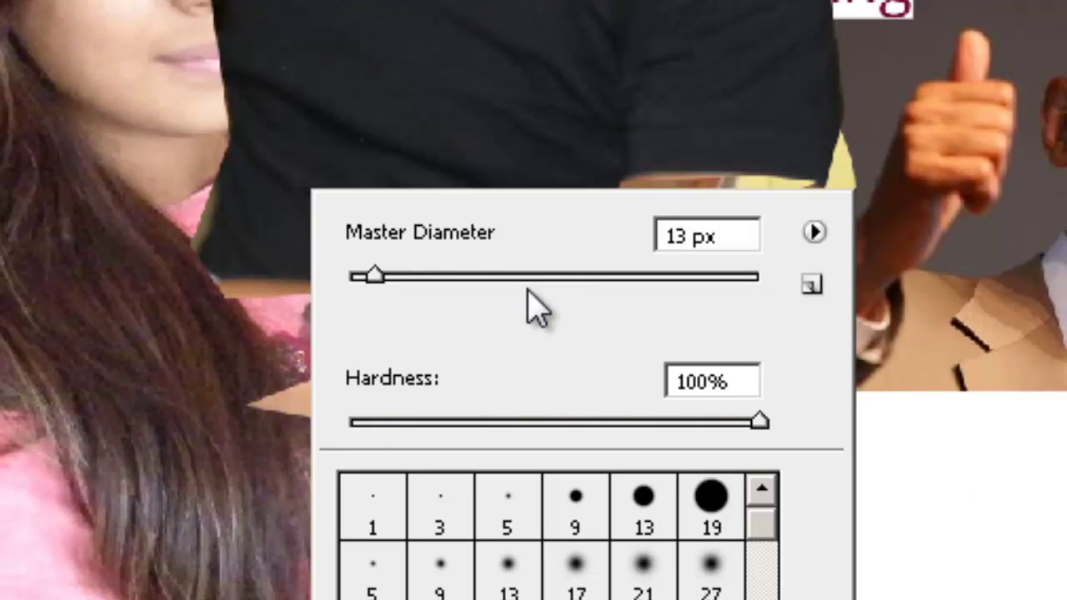
{"action": "mouse_move", "coordinate": [156, 403]}
{"action": "left_mouse_down"}
{"action": "mouse_move", "coordinate": [360, 412]}
{"action": "mouse_move", "coordinate": [596, 369]}
{"action": "mouse_move", "coordinate": [717, 375]}
{"action": "mouse_move", "coordinate": [728, 395]}
{"action": "mouse_move", "coordinate": [749, 297]}
{"action": "mouse_move", "coordinate": [853, 239]}
{"action": "mouse_move", "coordinate": [544, 366]}
{"action": "mouse_move", "coordinate": [813, 250]}
{"action": "left_mouse_up"}
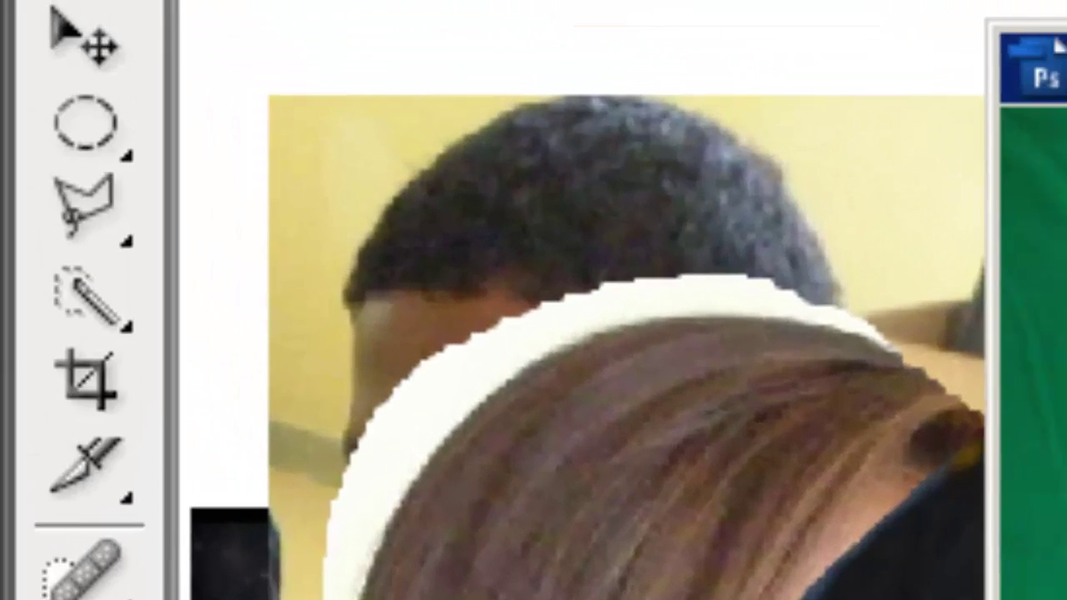
- Trace the student in the white T-shirt in P9122159.JPG with the Magnetic Lasso tool and close the selection
{"action": "left_click_drag", "start_coordinate": [84, 207], "coordinate": [380, 367]}
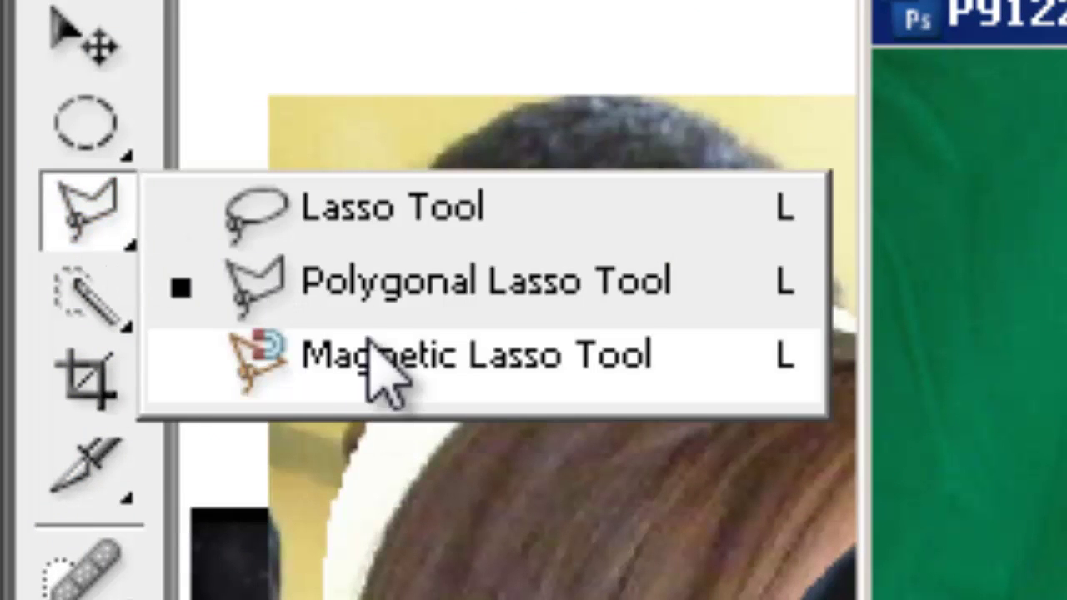
{"action": "left_click", "coordinate": [481, 367]}
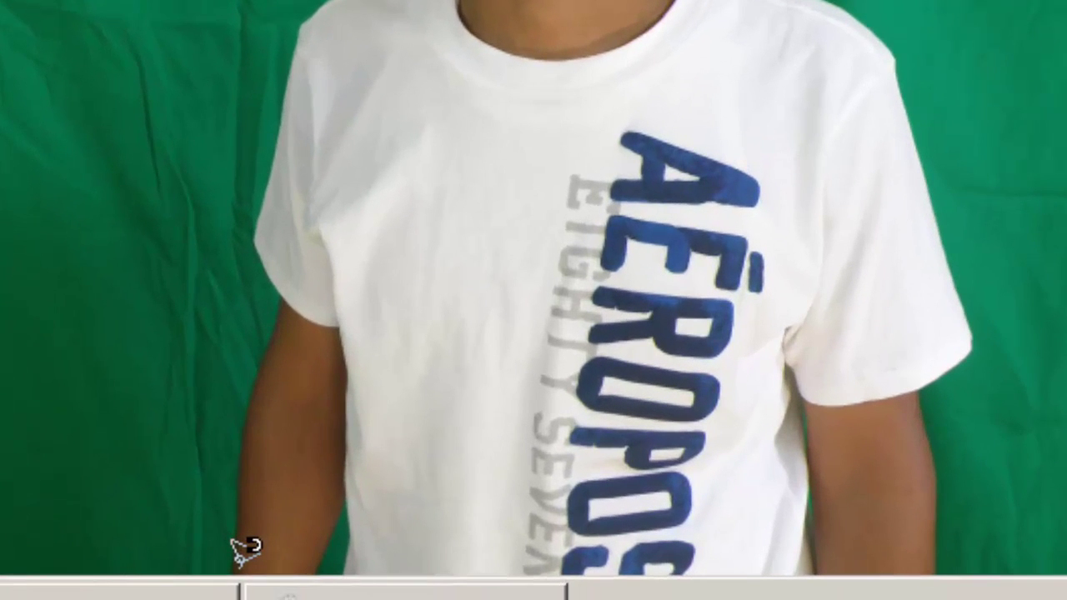
{"action": "left_click", "coordinate": [239, 567]}
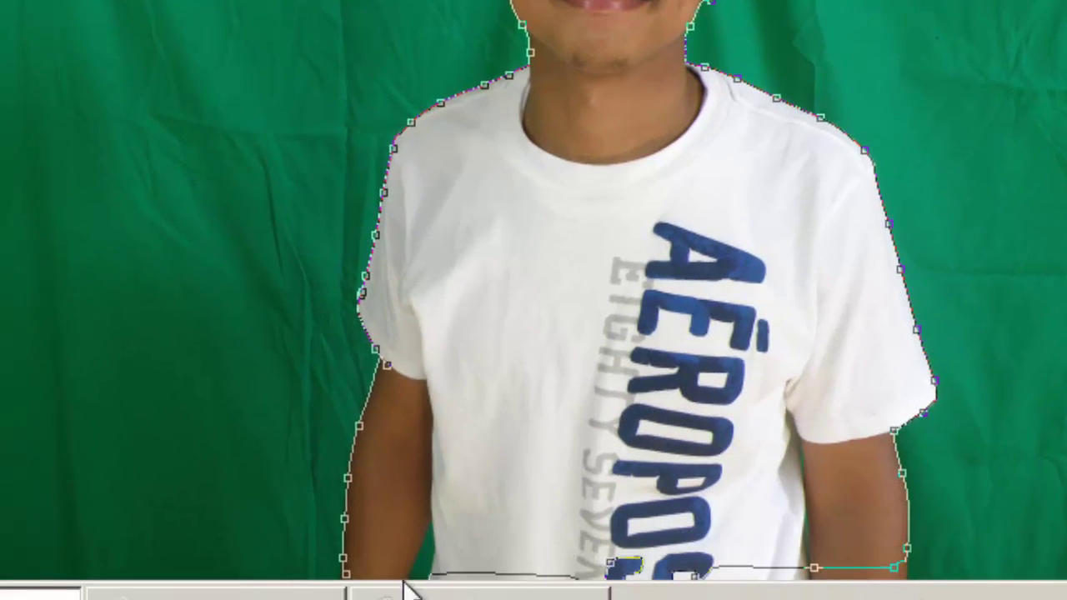
{"action": "left_click", "coordinate": [356, 557]}
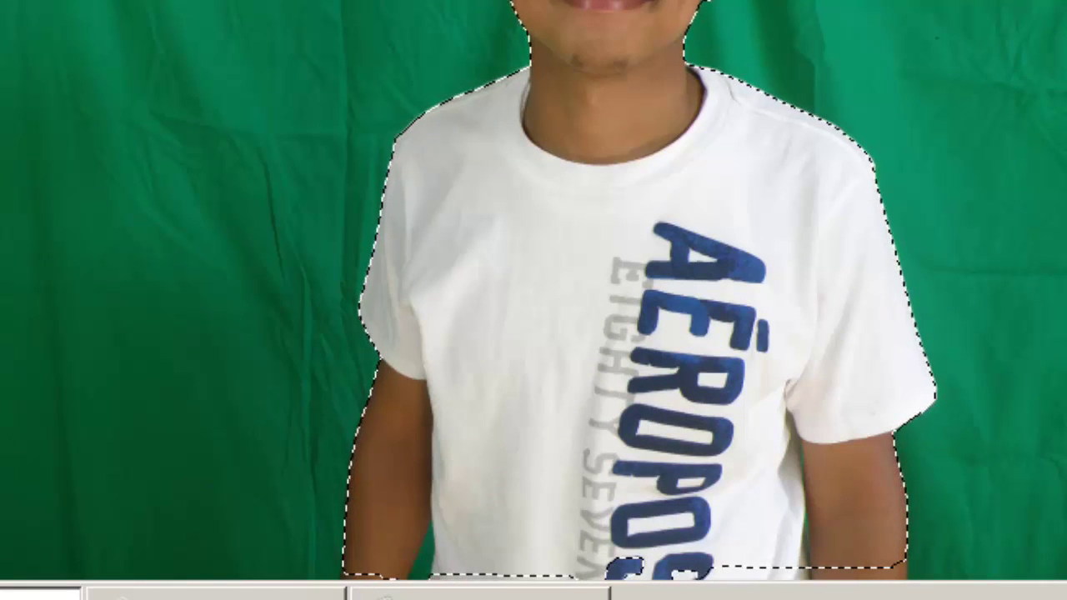
- Copy the selected white-shirted student into Untitled-1 and position the cutout in front of the girl and the black T-shirt
{"action": "key", "text": "ctrl+c"}
{"action": "key", "text": "ctrl+Tab"}
{"action": "key", "text": "ctrl+v"}
{"action": "key", "text": "v"}
{"action": "left_click_drag", "start_coordinate": [366, 303], "coordinate": [334, 346]}
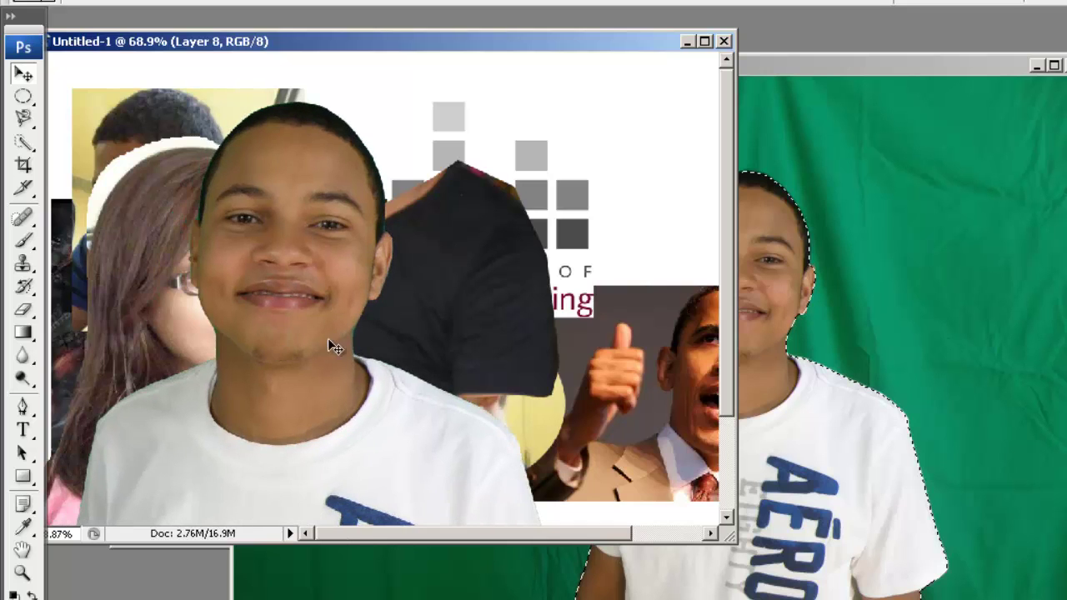
- Deselect the outline in P9122159.JPG, bring P9262826.JPG to the front, and reposition its window over the green-backdrop photo
{"action": "left_click", "coordinate": [842, 88]}
{"action": "key", "text": "ctrl+d"}
{"action": "key", "text": "ctrl+Tab"}
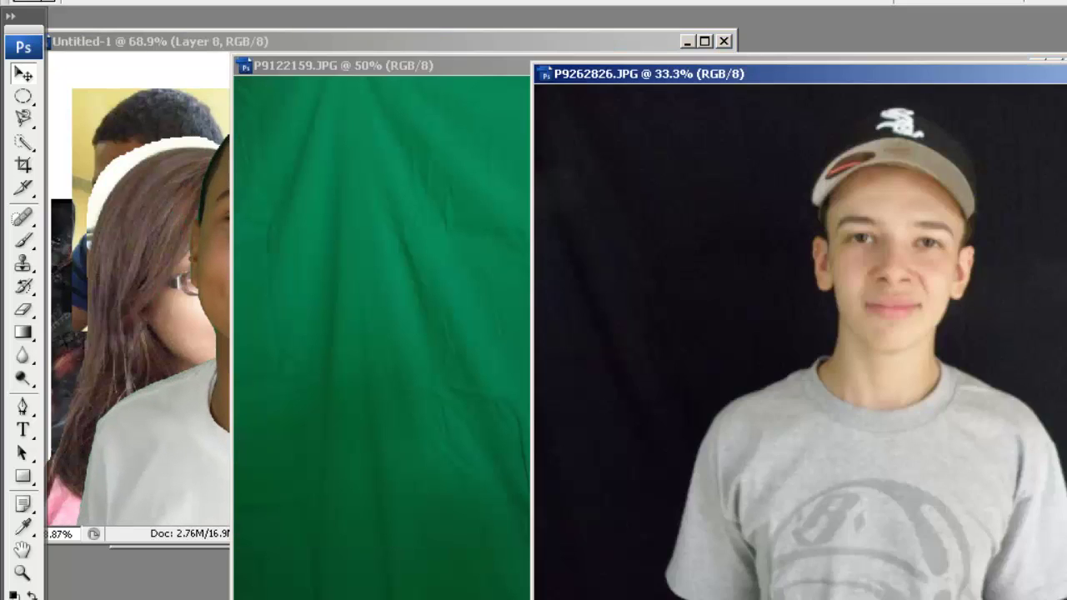
{"action": "left_click_drag", "start_coordinate": [1052, 75], "coordinate": [830, 102]}
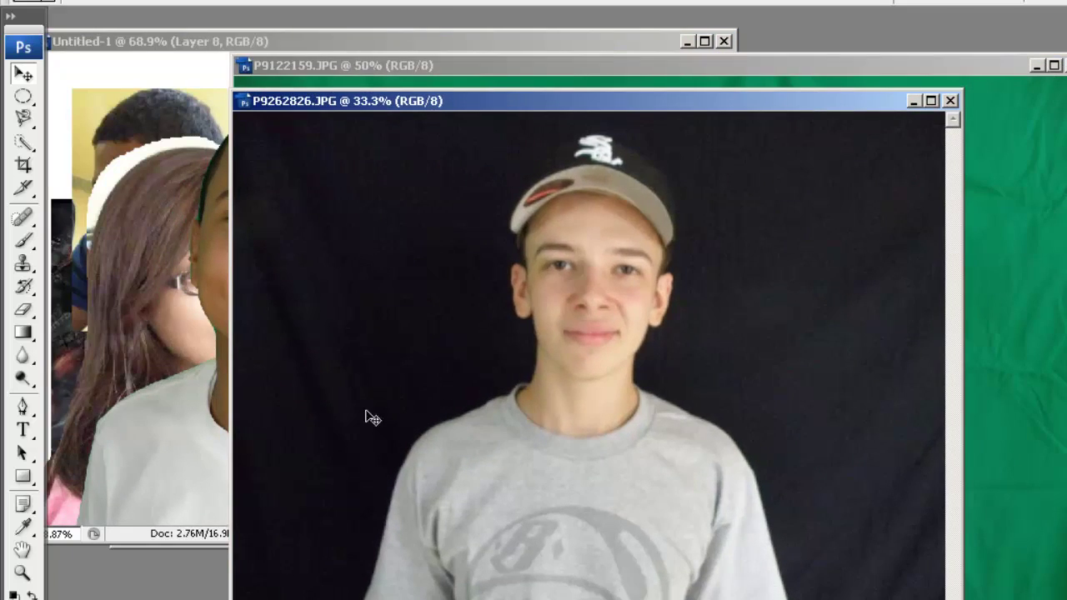
- Try a loose Magnetic Lasso trace across the student wearing the cap in P9262826.JPG and discard it
{"action": "left_click", "coordinate": [24, 120]}
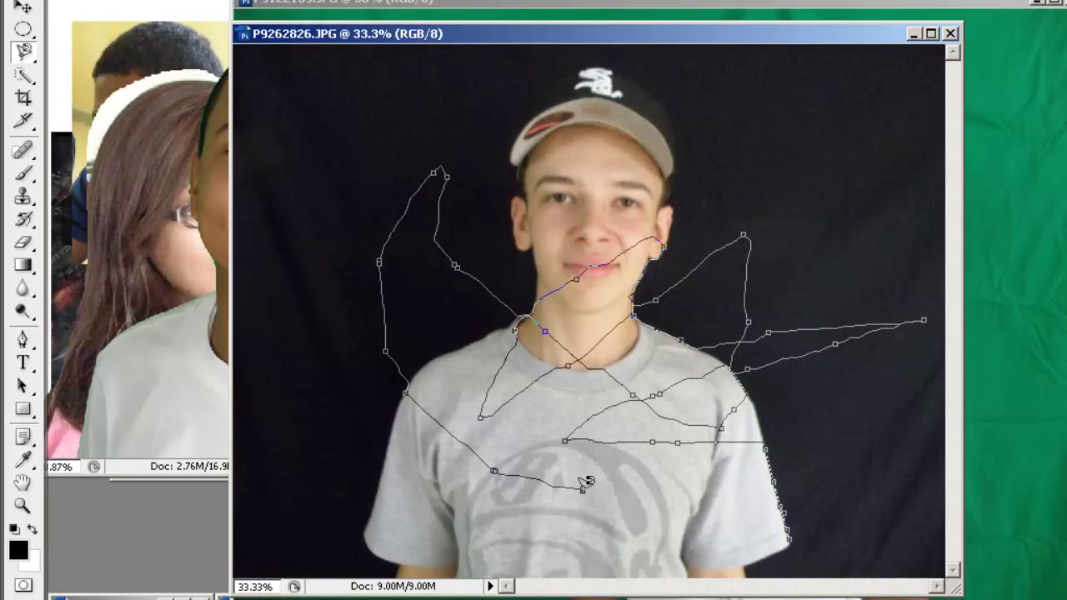
{"action": "key", "text": "Escape"}
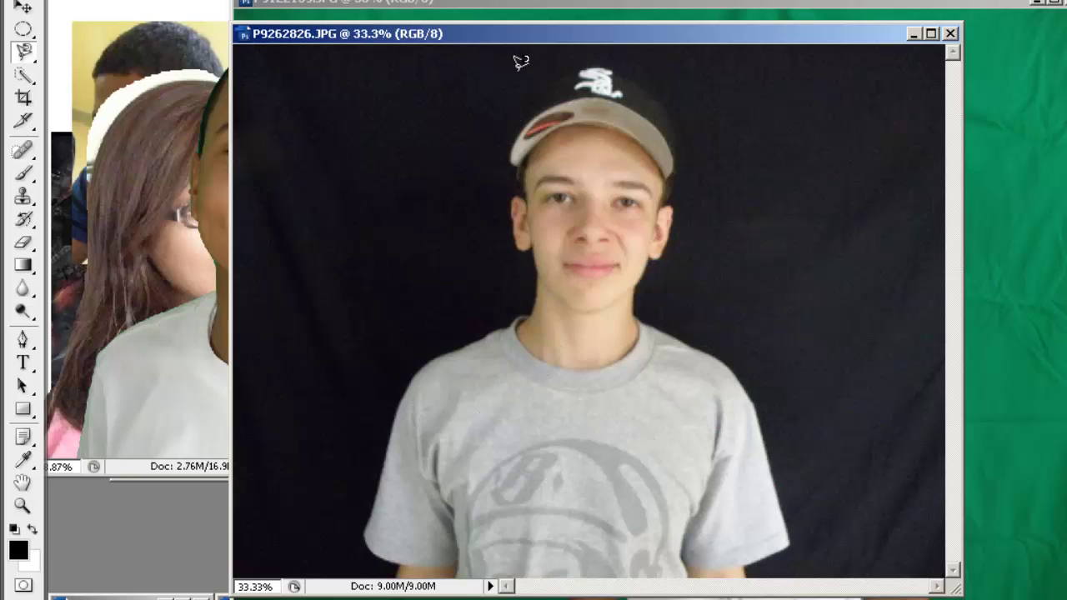
{"action": "left_click_drag", "start_coordinate": [530, 33], "coordinate": [638, 29]}
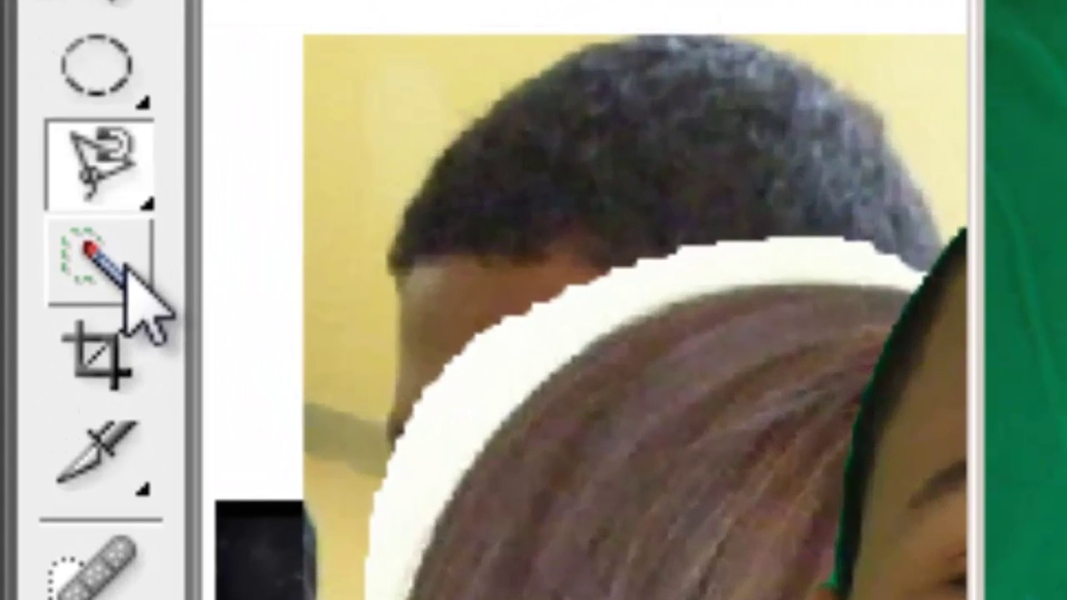
- Choose the Magic Wand tool and open aup logo.jpg from the Desktop in a maximized window
{"action": "mouse_move", "coordinate": [127, 266]}
{"action": "left_mouse_down"}
{"action": "mouse_move", "coordinate": [569, 272]}
{"action": "mouse_move", "coordinate": [578, 332]}
{"action": "left_mouse_up"}
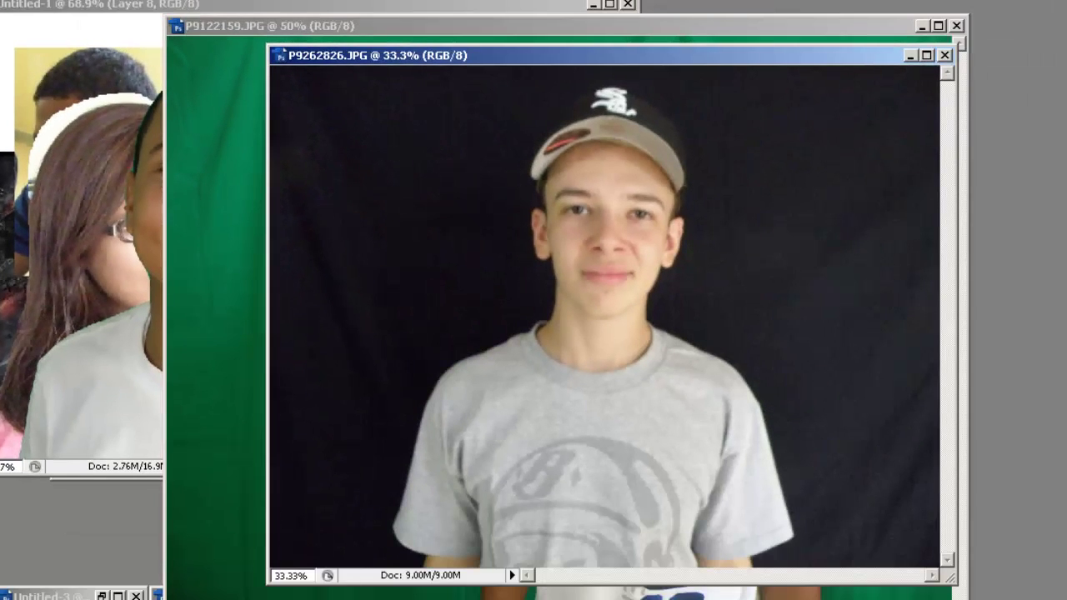
{"action": "left_click", "coordinate": [0, 0]}
{"action": "left_click", "coordinate": [17, 0]}
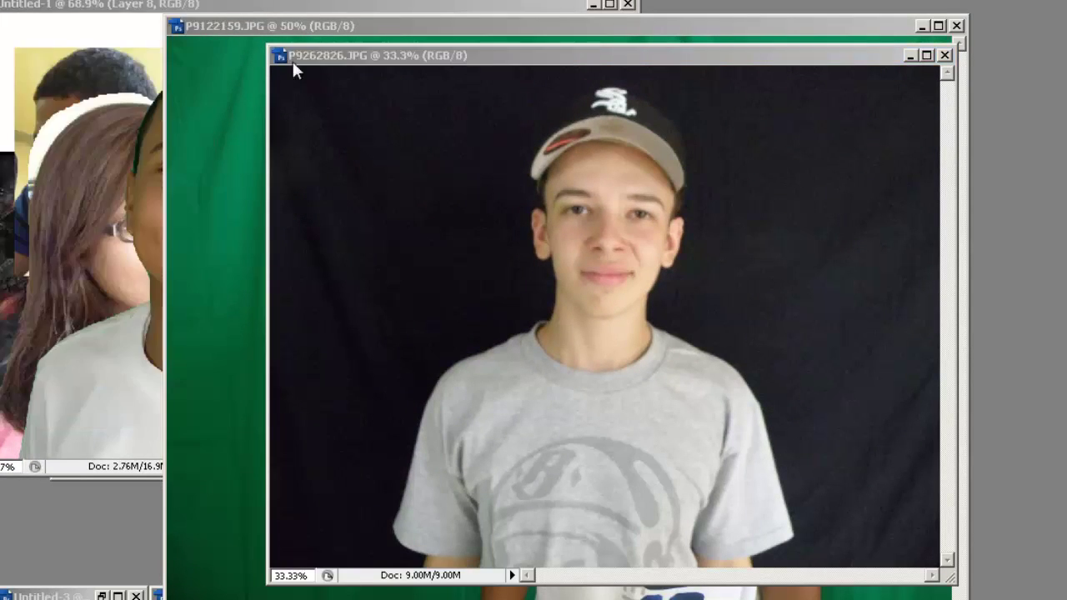
{"action": "left_click", "coordinate": [105, 117]}
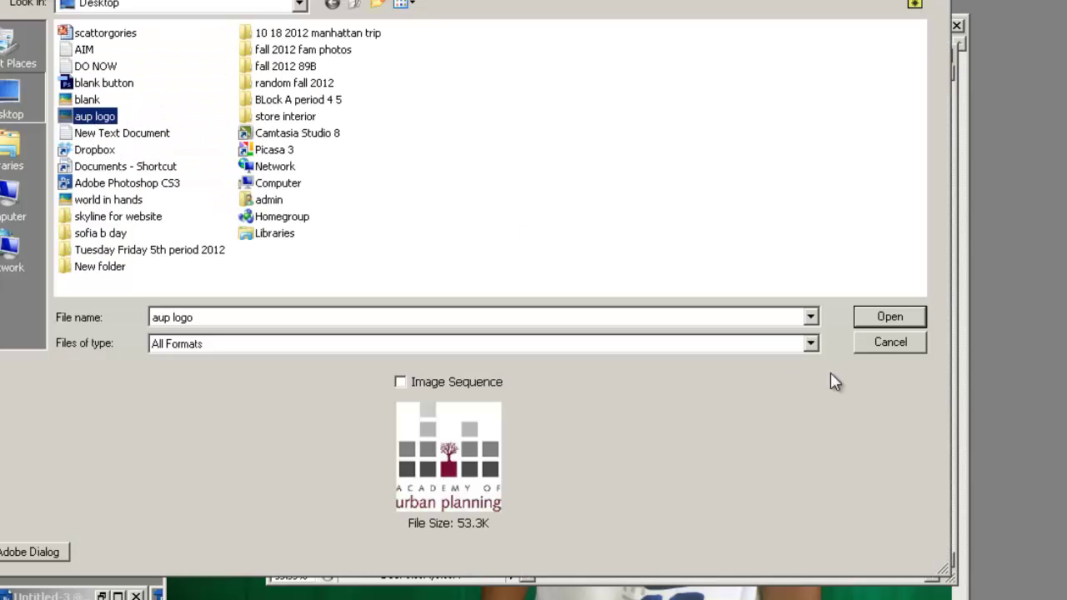
{"action": "left_click", "coordinate": [889, 317]}
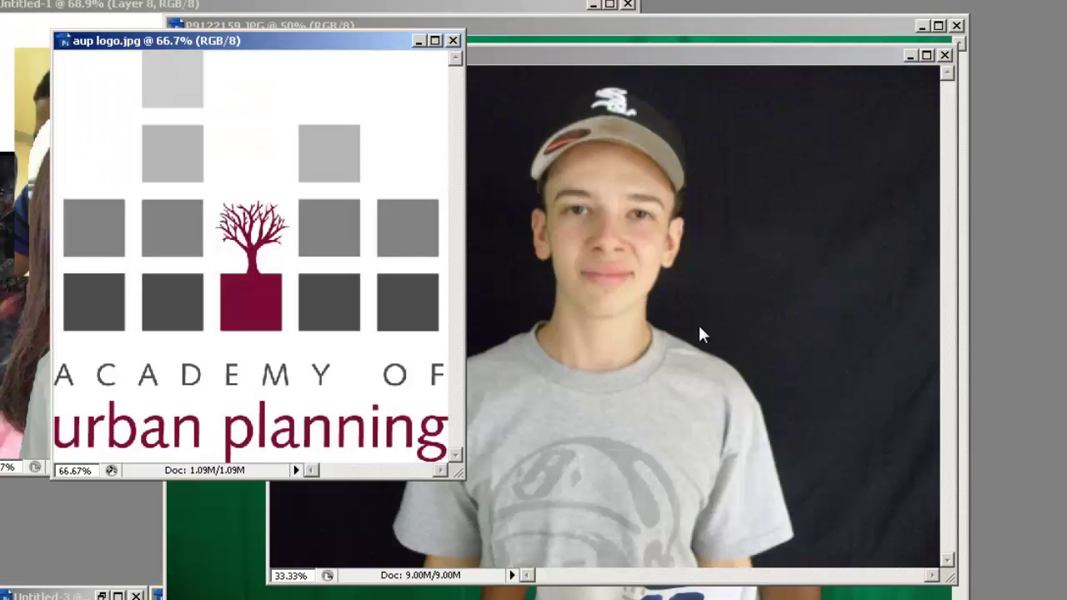
{"action": "double_click", "coordinate": [310, 43]}
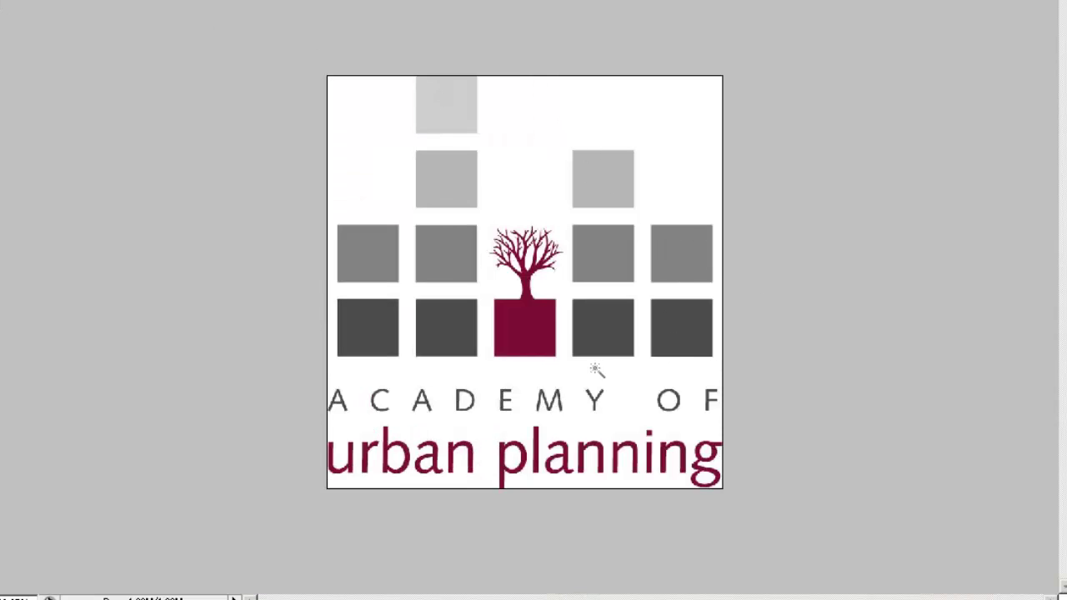
- Select the connected maroon tree and square in the aup logo with the Magic Wand
{"action": "key", "text": "ctrl+plus"}
{"action": "key", "text": "ctrl+plus"}
{"action": "left_click_drag", "start_coordinate": [591, 381], "coordinate": [551, 333]}
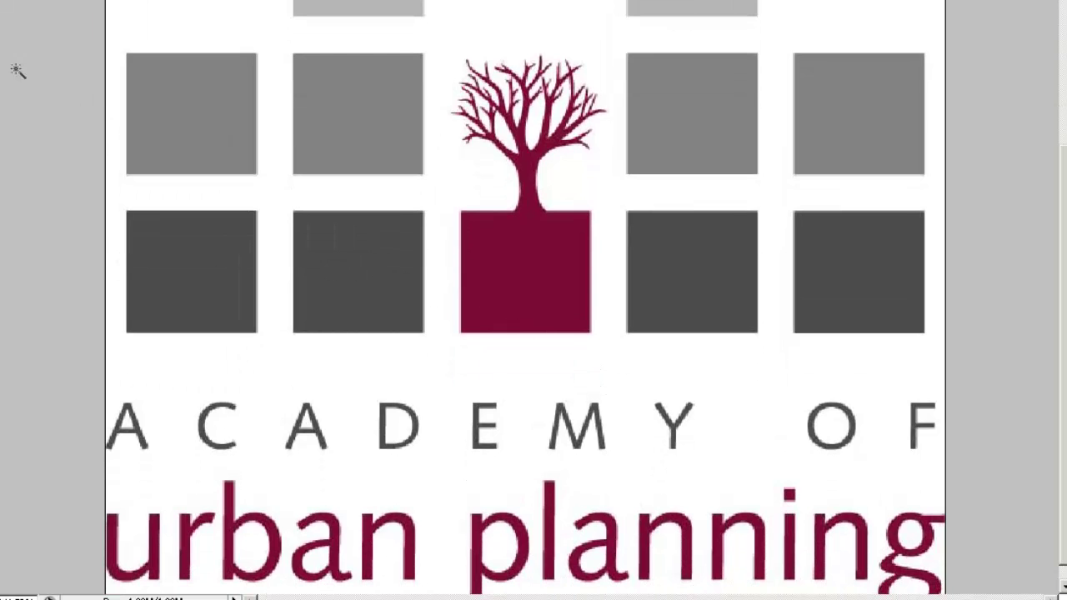
{"action": "left_click", "coordinate": [505, 282]}
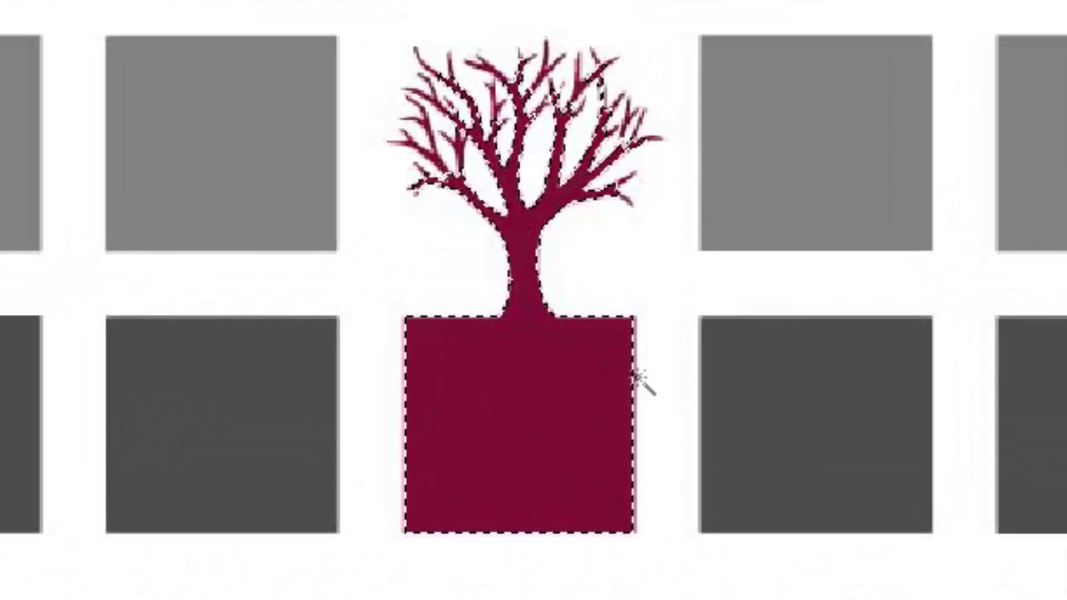
{"action": "scroll", "coordinate": [646, 484], "scroll_direction": "up", "scroll_amount": 1}
{"action": "left_click_drag", "start_coordinate": [543, 333], "coordinate": [576, 509]}
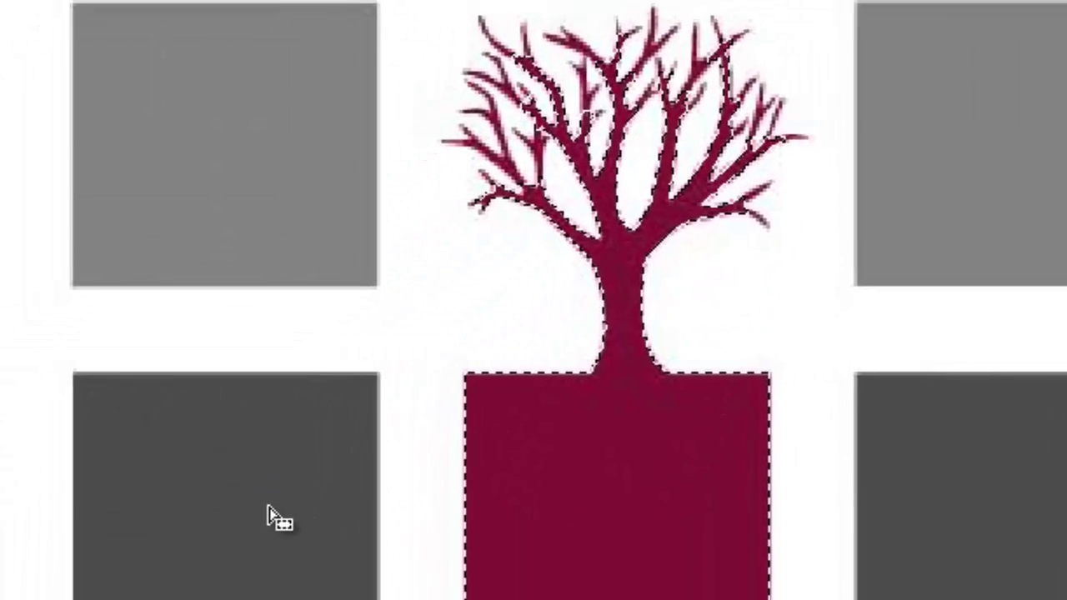
- Try the Magic Wand on a grey square beside the tree, and reselect the maroon tree and its square
{"action": "left_click", "coordinate": [152, 582]}
{"action": "left_click", "coordinate": [408, 190]}
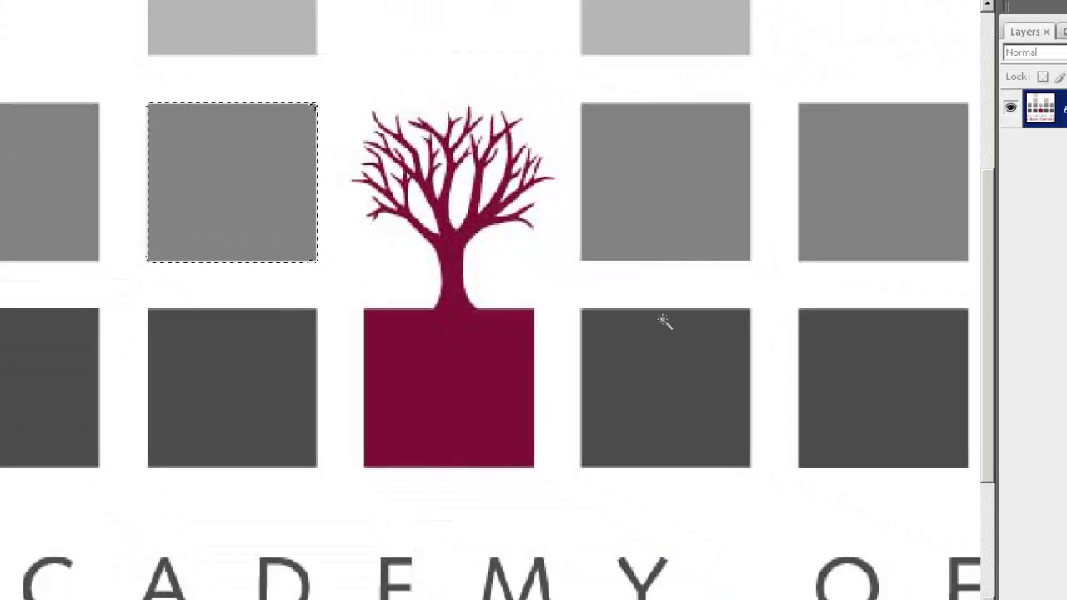
{"action": "left_click", "coordinate": [518, 398]}
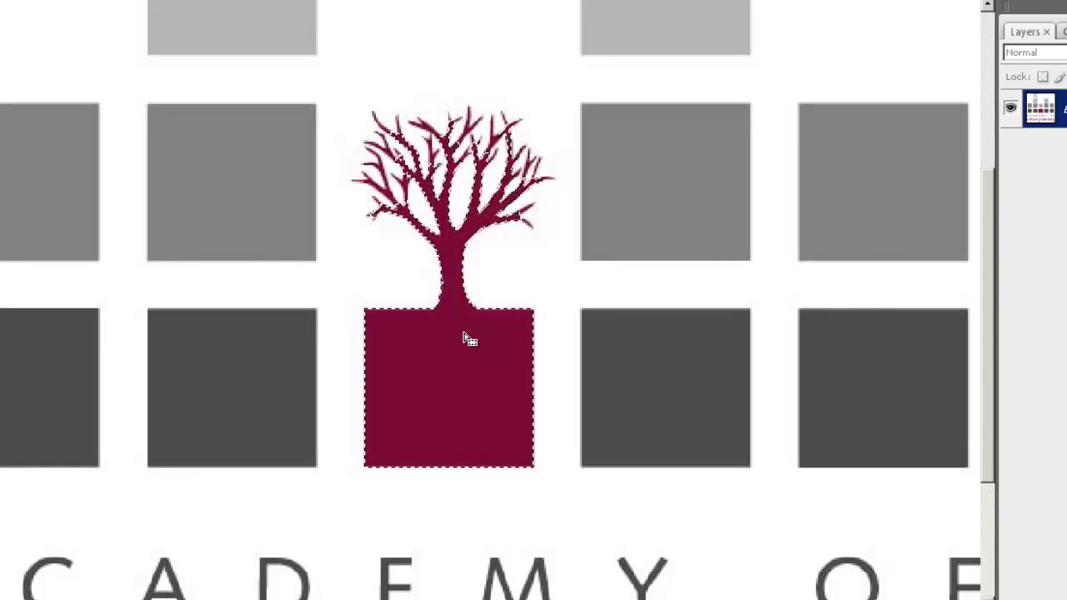
{"action": "left_click", "coordinate": [504, 287], "text": "ctrl"}
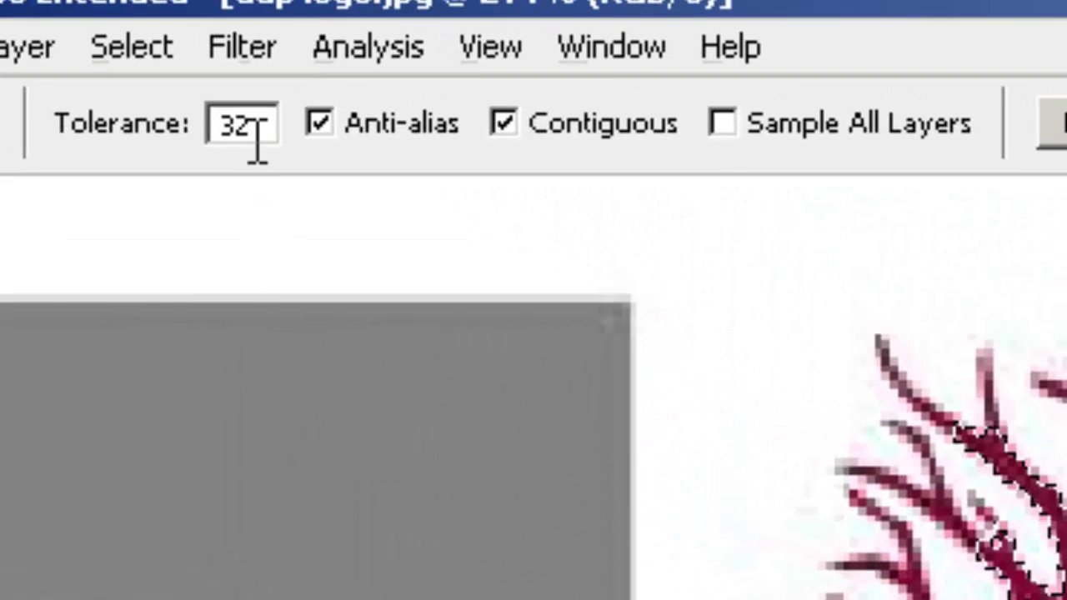
- Reselect the maroon tree and square at Magic Wand tolerance 88 and copy them into Untitled-1 over the black T-shirt
{"action": "left_click_drag", "start_coordinate": [261, 121], "coordinate": [174, 111]}
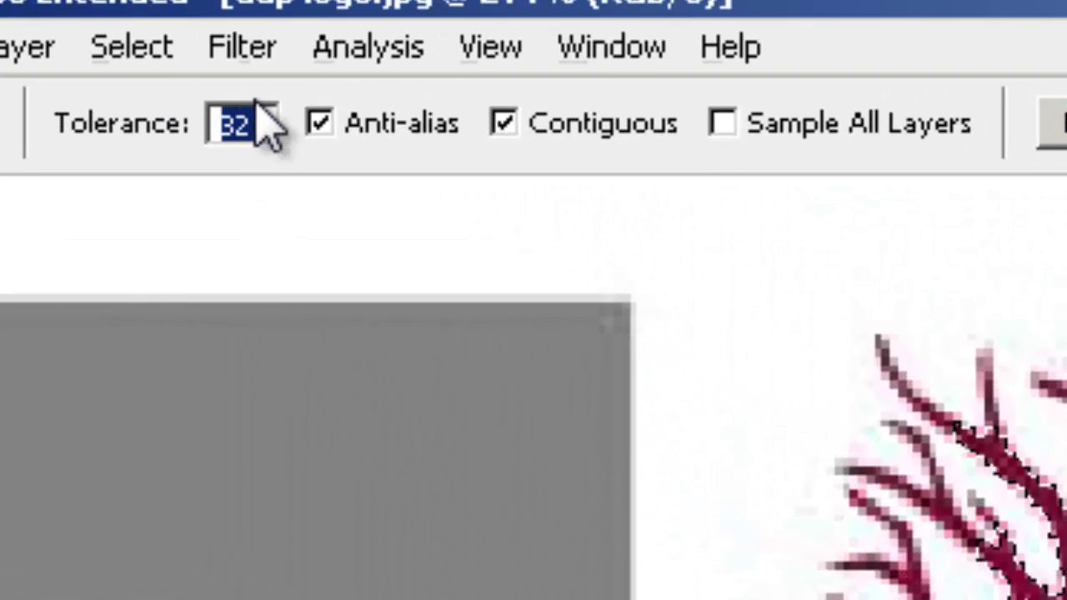
{"action": "type", "text": "88"}
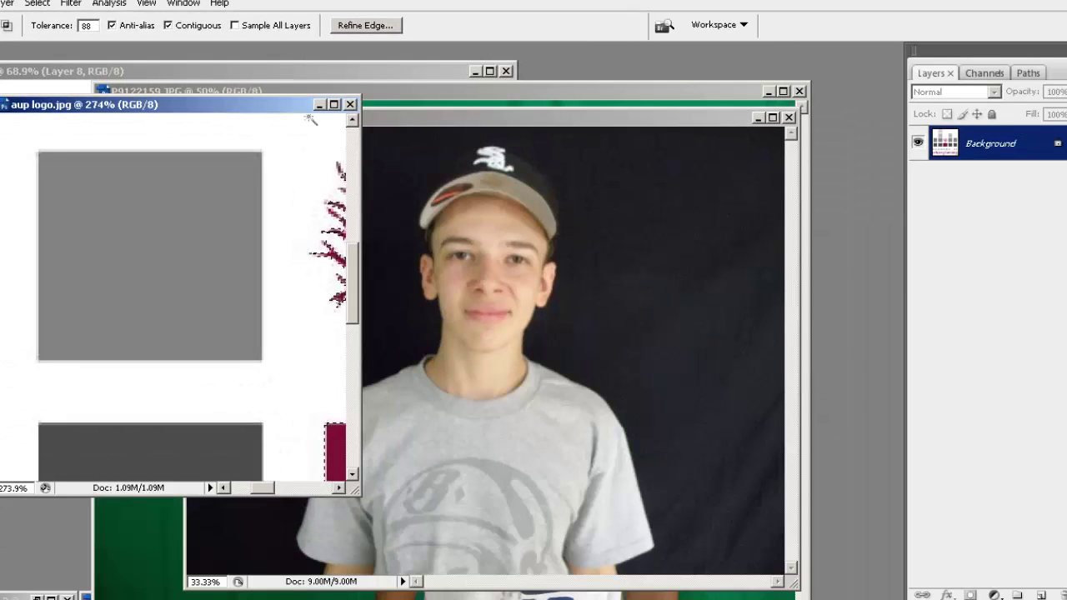
{"action": "left_click_drag", "start_coordinate": [311, 105], "coordinate": [676, 110]}
{"action": "left_click", "coordinate": [245, 133]}
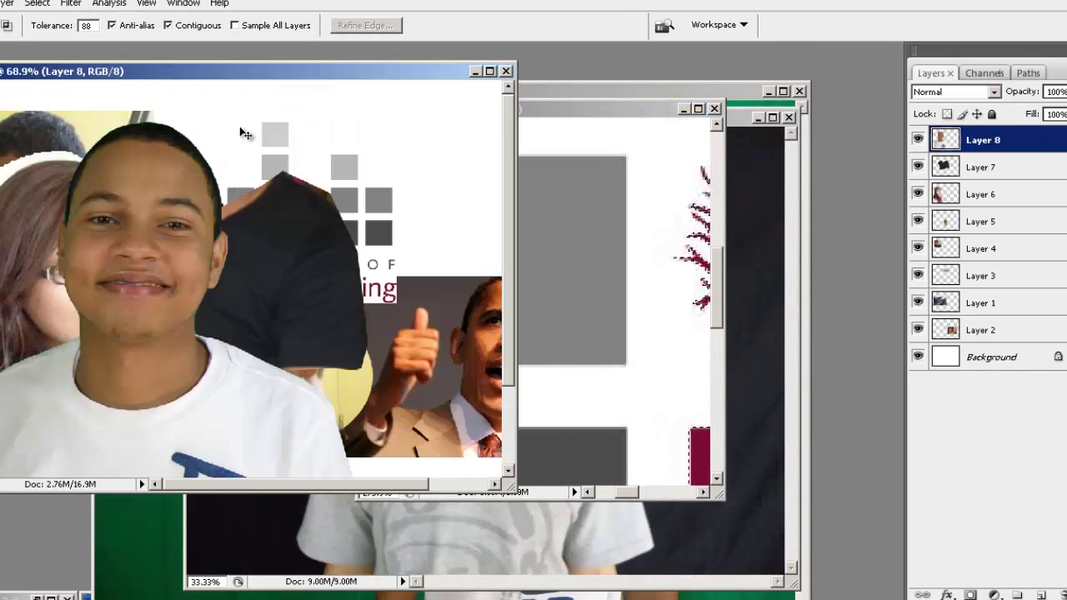
{"action": "left_click_drag", "start_coordinate": [244, 133], "coordinate": [233, 406]}
{"action": "key", "text": "v"}
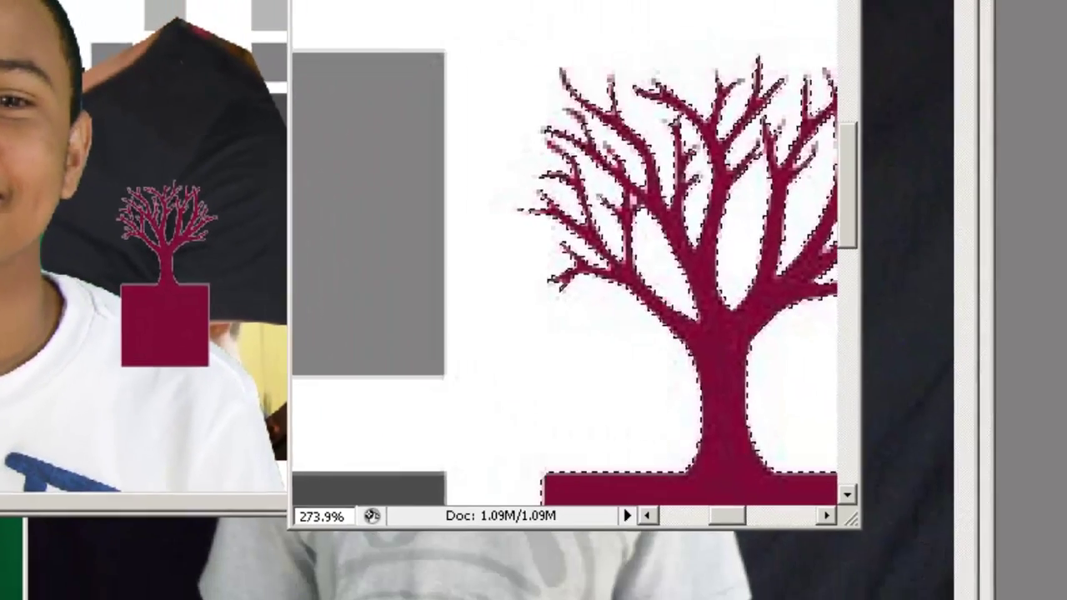
- Deselect the logo, reselect the tree and square at tolerance 12, and copy them into Untitled-1 beside the first tree
{"action": "key", "text": "ctrl+d"}
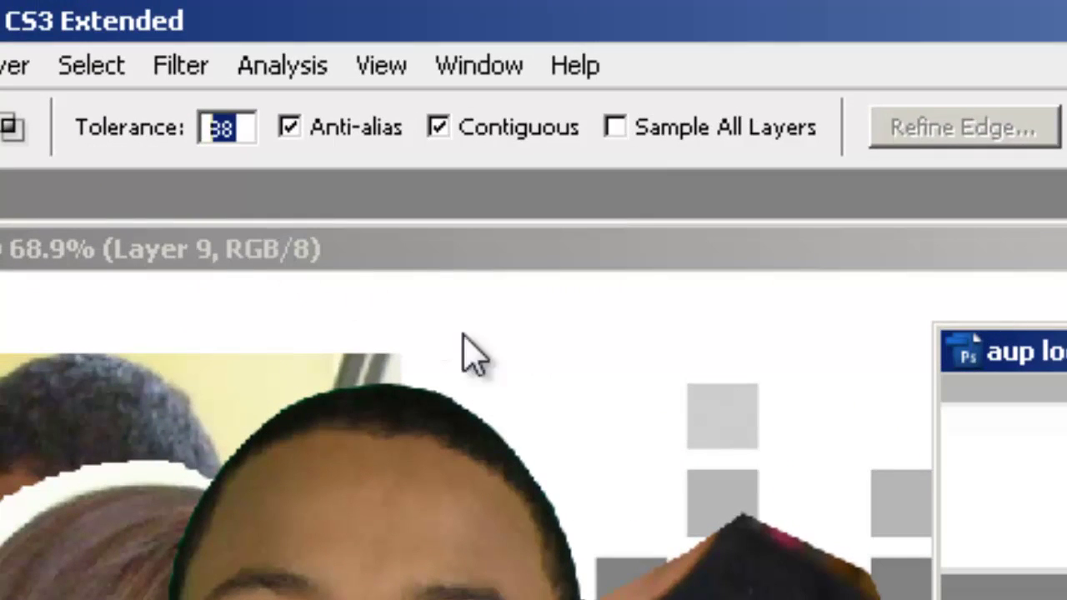
{"action": "type", "text": "12"}
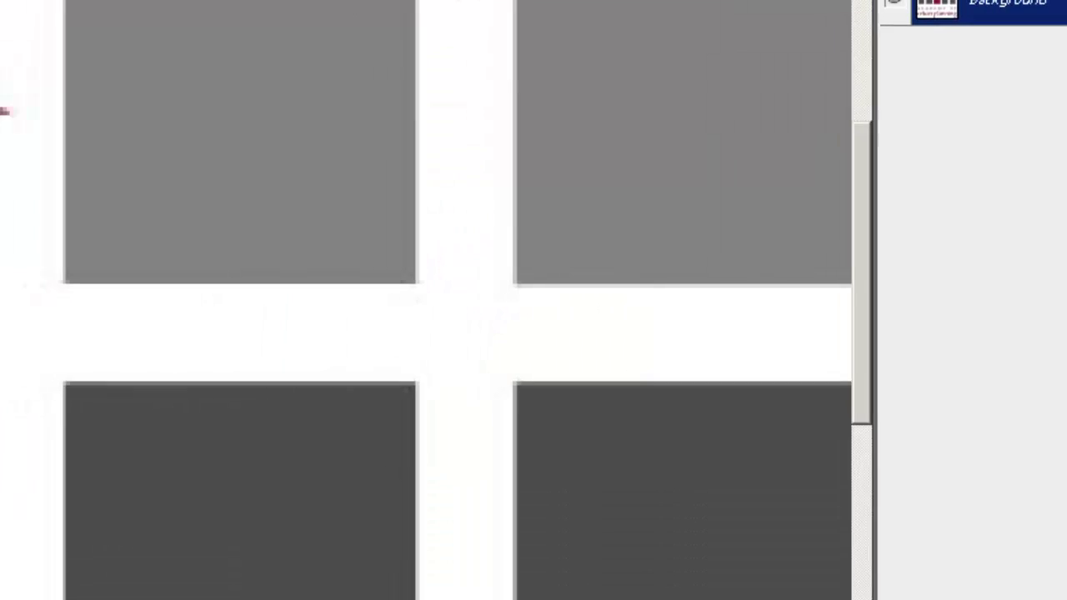
{"action": "left_click", "coordinate": [442, 524]}
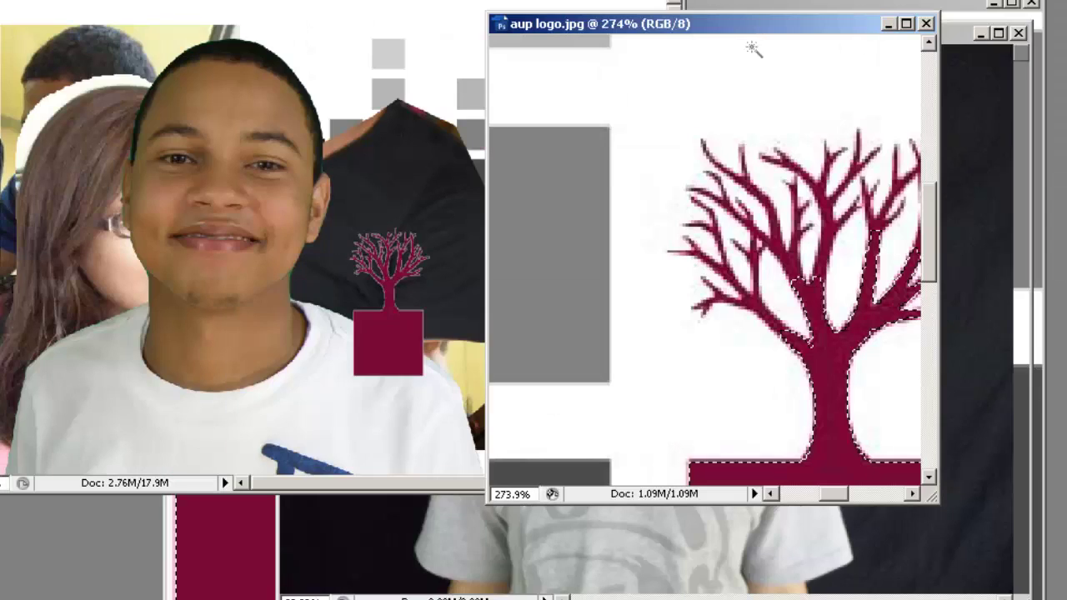
{"action": "key", "text": "ctrl+j"}
{"action": "left_click", "coordinate": [308, 155]}
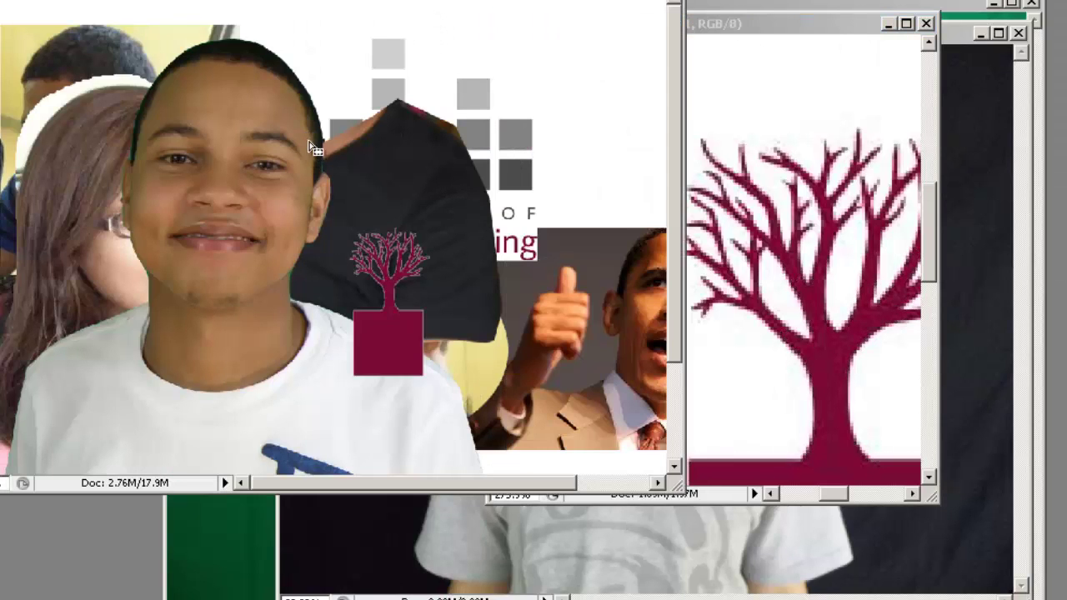
{"action": "mouse_move", "coordinate": [403, 311]}
{"action": "left_mouse_down"}
{"action": "mouse_move", "coordinate": [329, 339]}
{"action": "mouse_move", "coordinate": [289, 338]}
{"action": "mouse_move", "coordinate": [411, 330]}
{"action": "left_mouse_up"}
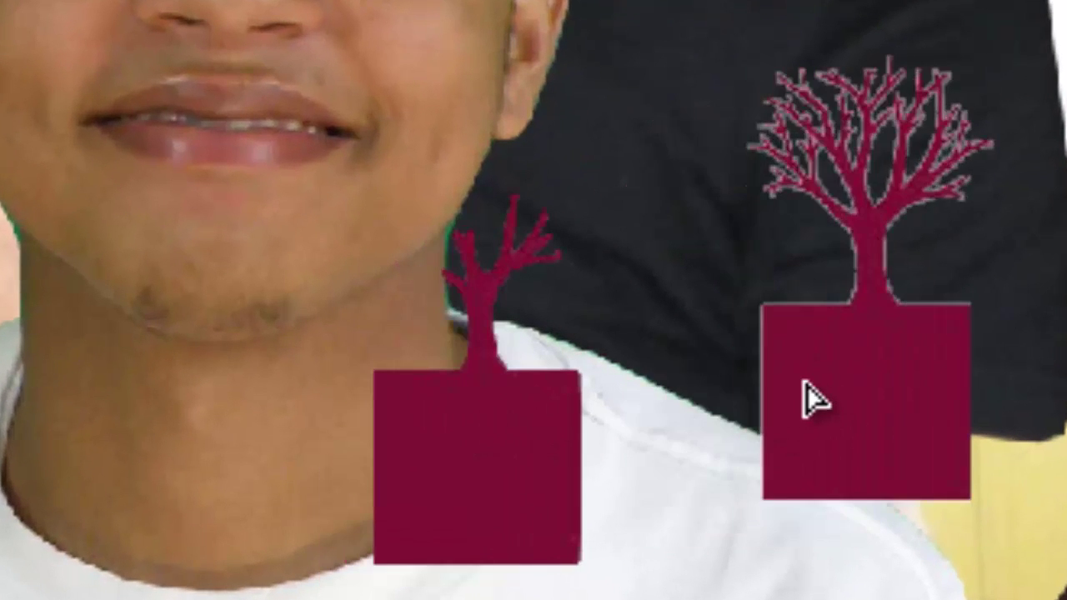
{"action": "left_click_drag", "start_coordinate": [526, 436], "coordinate": [665, 370]}
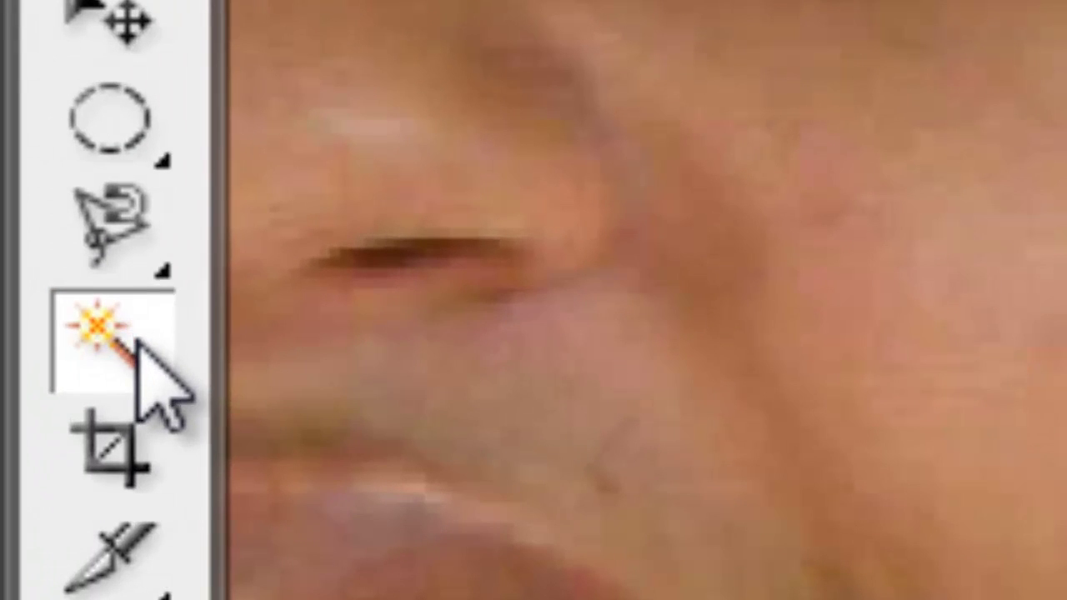
- Select the white-shirted student in P9122159.JPG with the Quick Selection tool, including both arms
{"action": "left_click", "coordinate": [133, 337]}
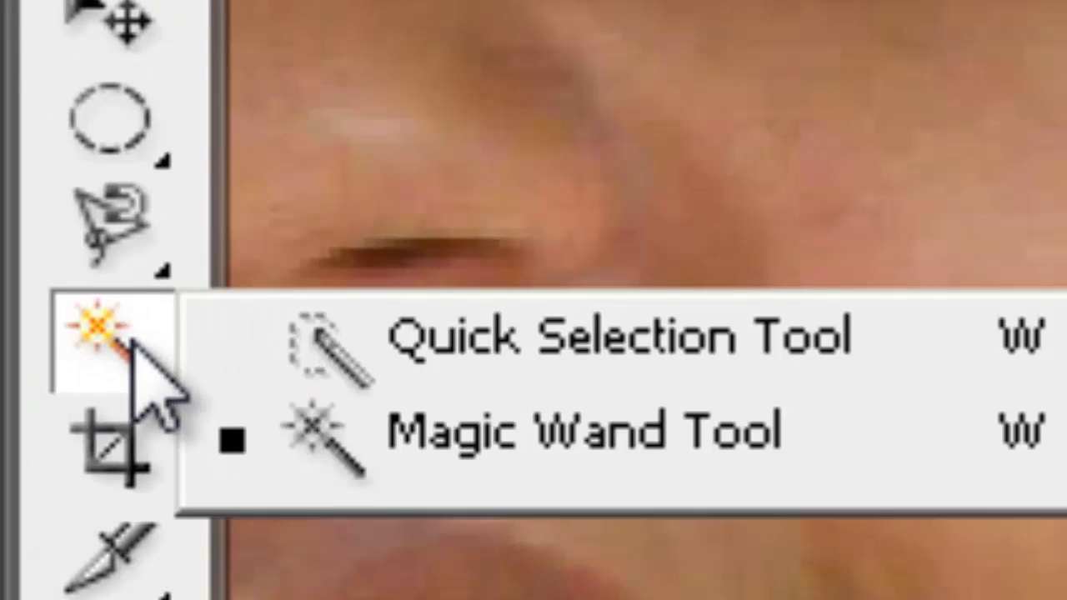
{"action": "left_click", "coordinate": [721, 329]}
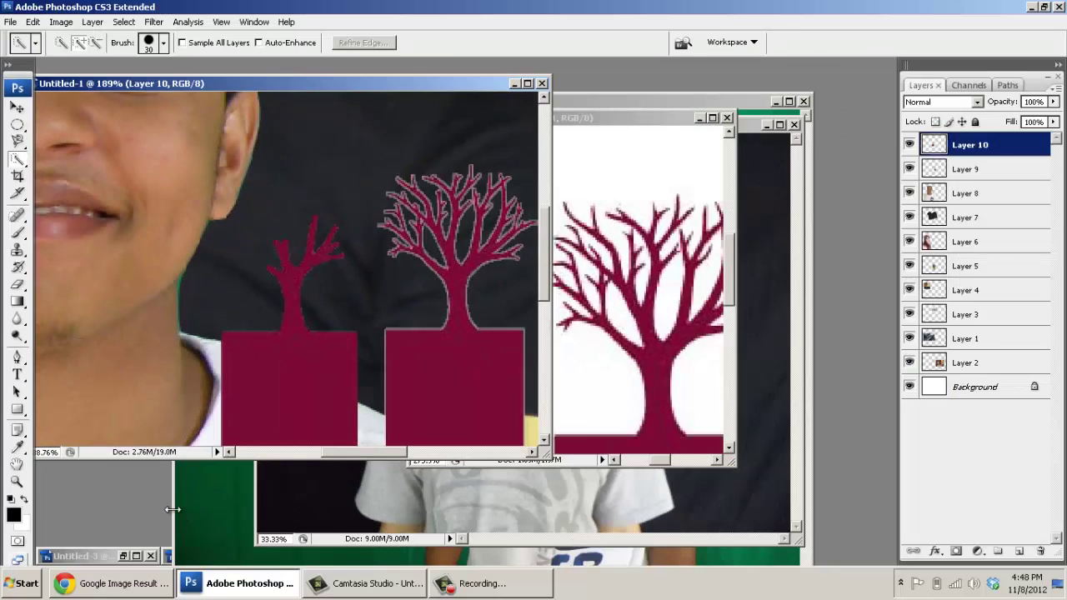
{"action": "left_click", "coordinate": [173, 509]}
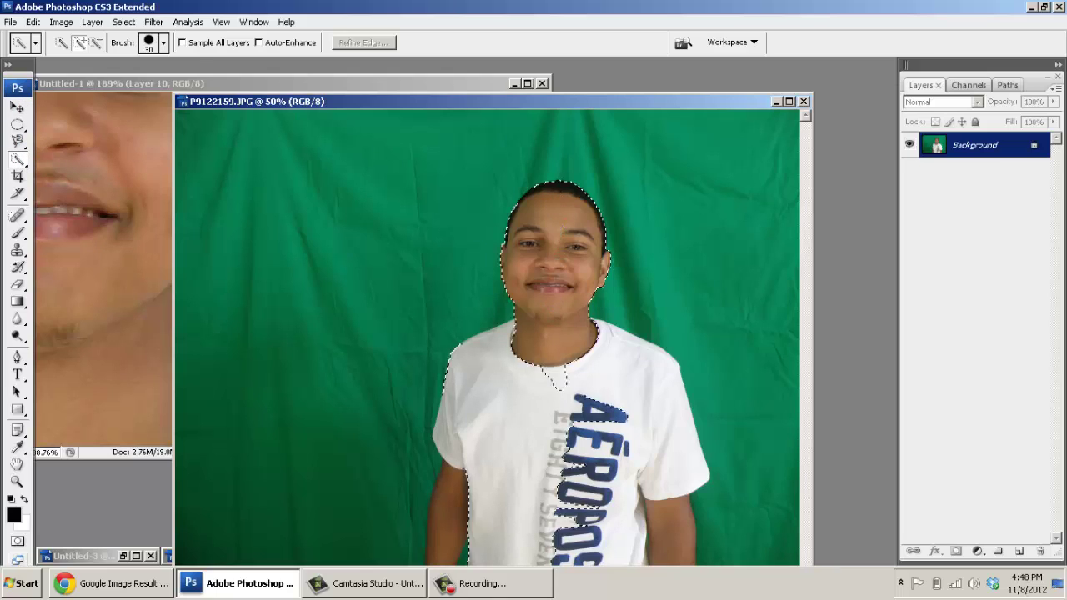
{"action": "left_click_drag", "start_coordinate": [630, 448], "coordinate": [645, 461]}
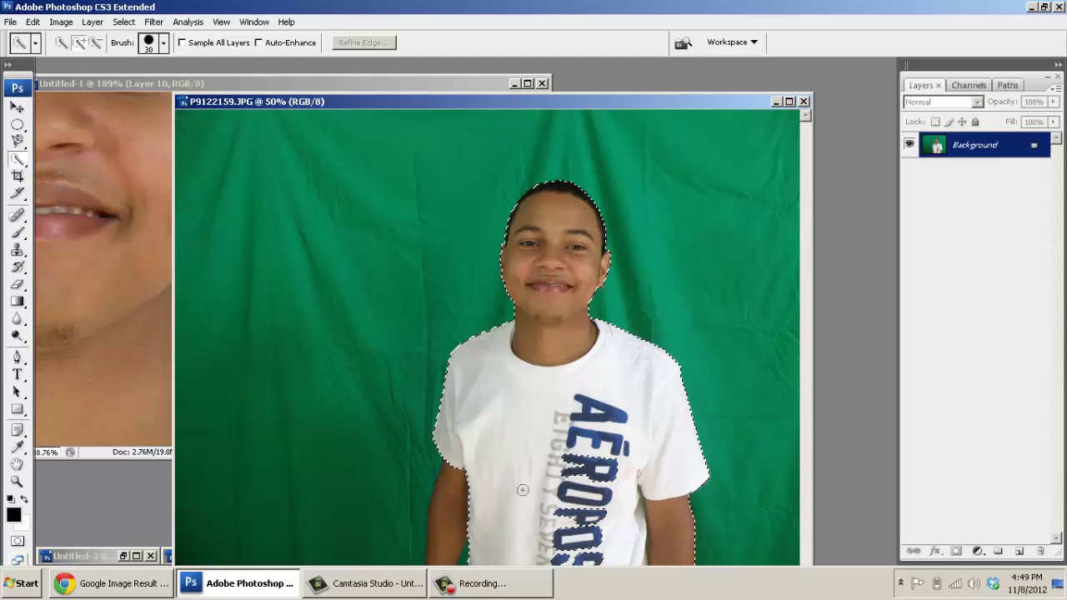
{"action": "left_click_drag", "start_coordinate": [538, 423], "coordinate": [592, 441]}
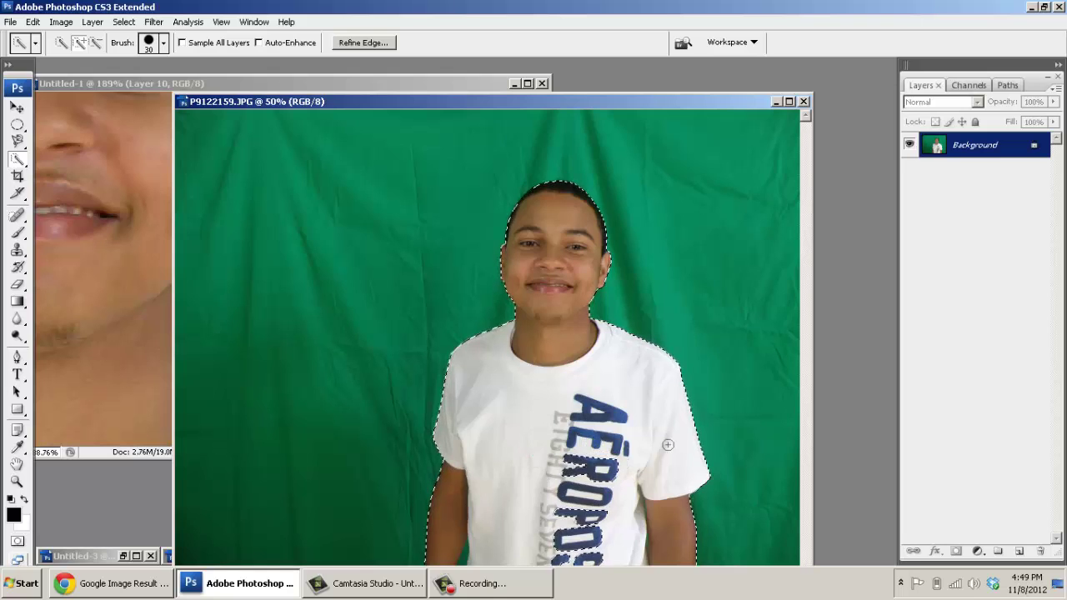
- Add the blue shirt lettering to the student's selection in a maximized window, and restore the window's size
{"action": "scroll", "coordinate": [591, 441], "scroll_direction": "up", "scroll_amount": 2}
{"action": "scroll", "coordinate": [608, 250], "scroll_direction": "down", "scroll_amount": 2}
{"action": "double_click", "coordinate": [612, 102]}
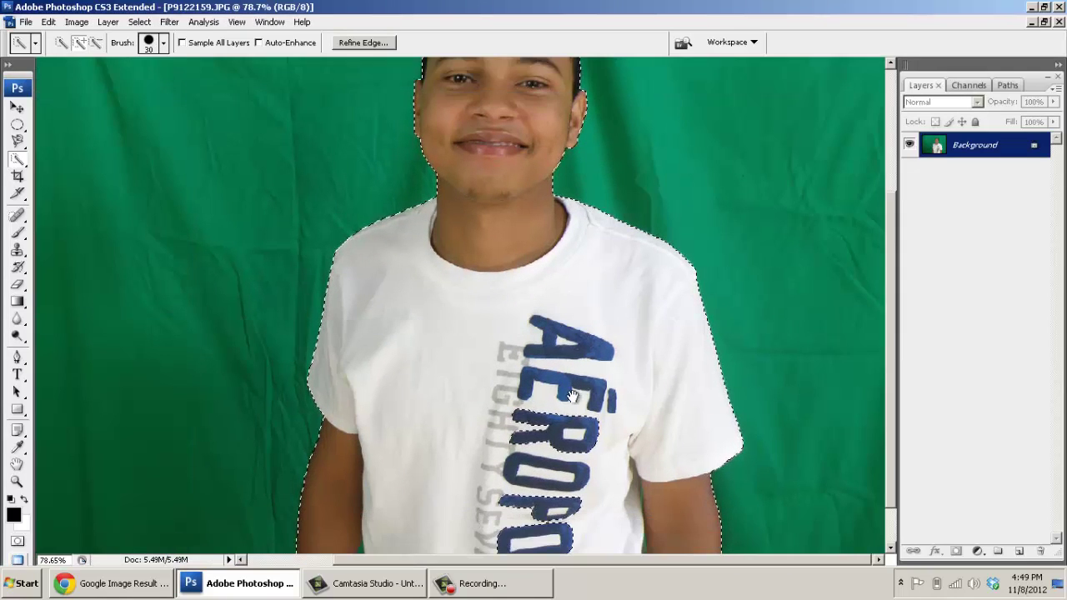
{"action": "scroll", "coordinate": [617, 292], "scroll_direction": "down", "scroll_amount": 2}
{"action": "scroll", "coordinate": [625, 369], "scroll_direction": "up", "scroll_amount": 2}
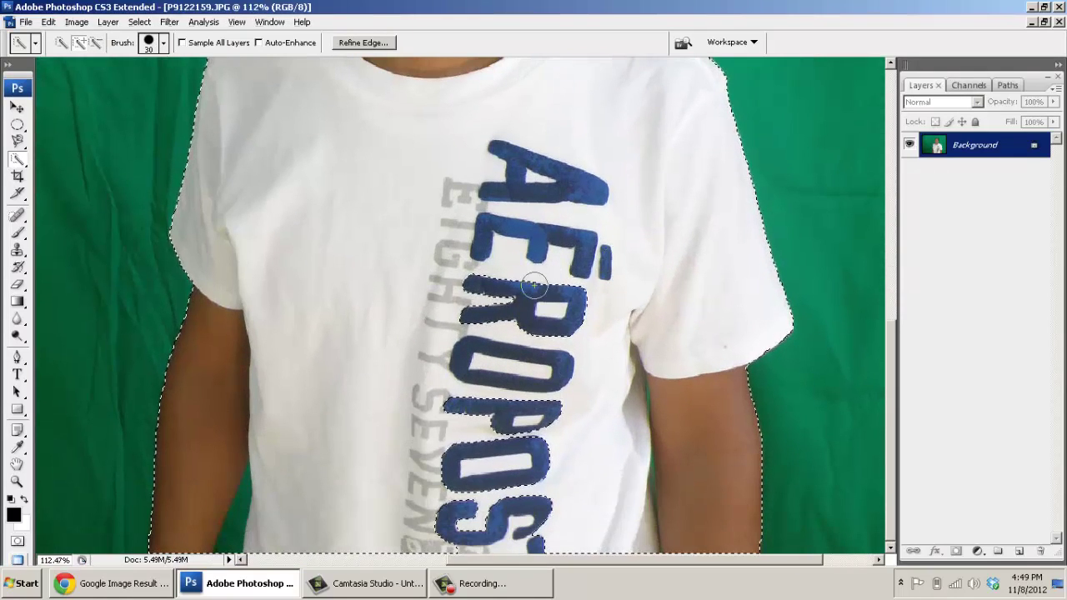
{"action": "key", "text": "ctrl+z"}
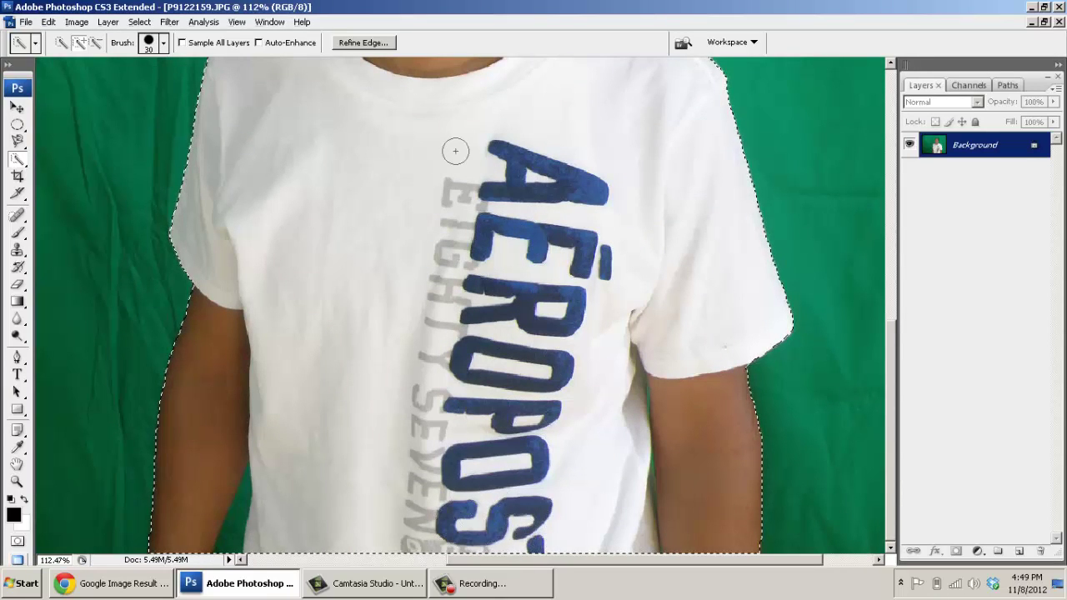
{"action": "scroll", "coordinate": [498, 219], "scroll_direction": "down", "scroll_amount": 3}
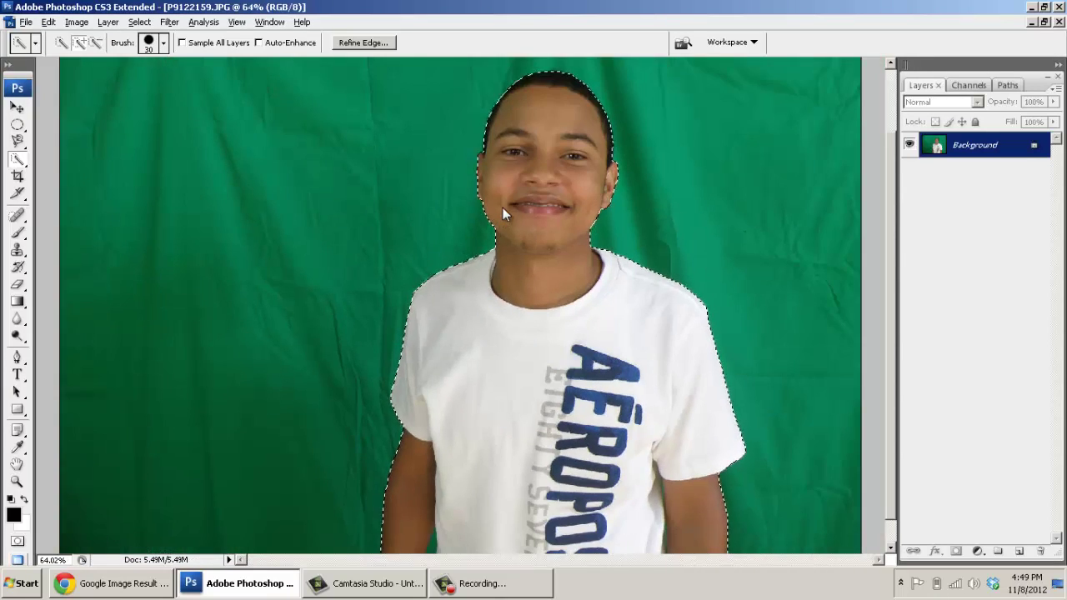
{"action": "left_click", "coordinate": [1045, 23]}
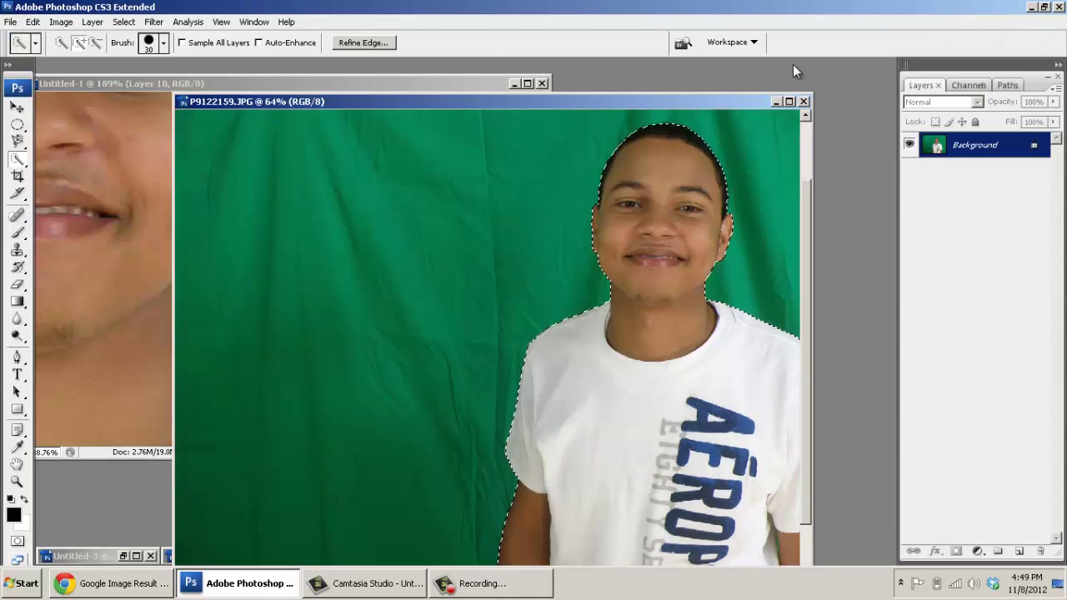
{"action": "left_click", "coordinate": [279, 84]}
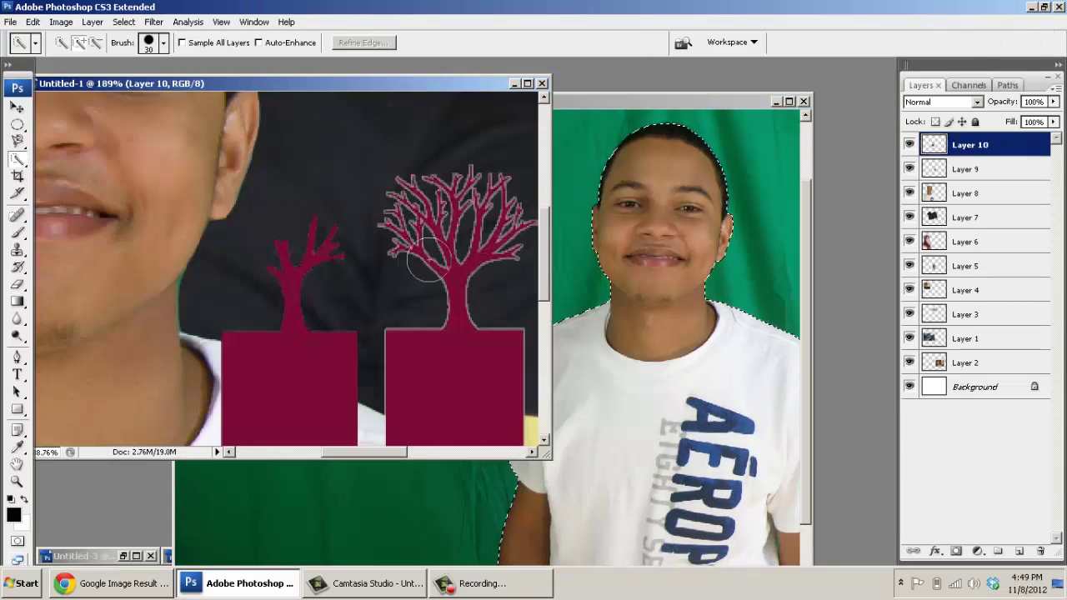
{"action": "scroll", "coordinate": [460, 289], "scroll_direction": "down", "scroll_amount": 4}
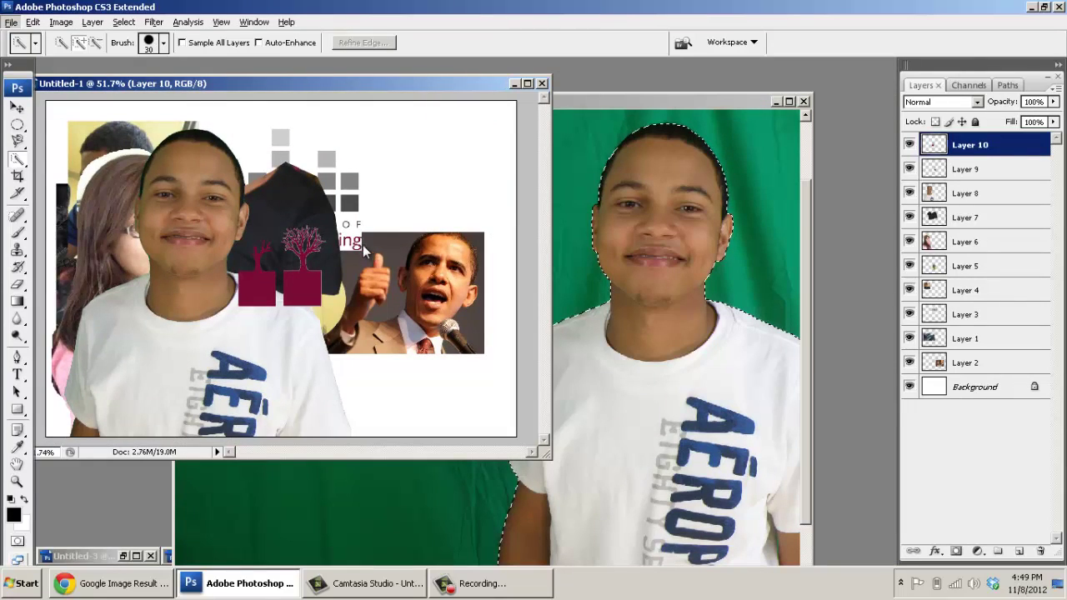
{"action": "key", "text": "ctrl+v"}
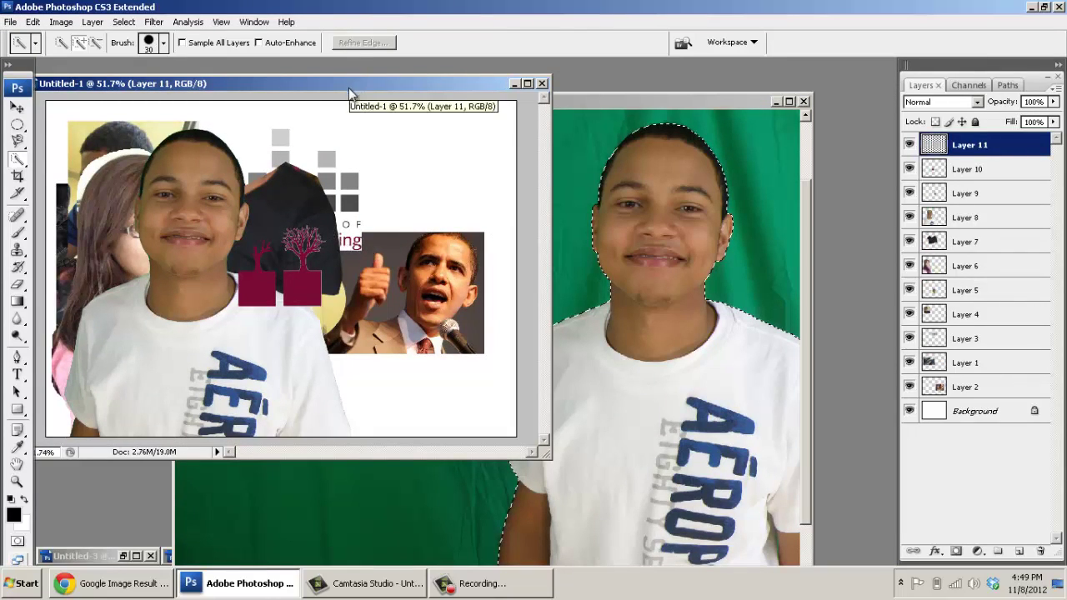
{"action": "key", "text": "ctrl+z"}
- Copy the selected student from P9122159.JPG into Untitled-1 and move the cutout to the collage's lower right
{"action": "left_click", "coordinate": [623, 105]}
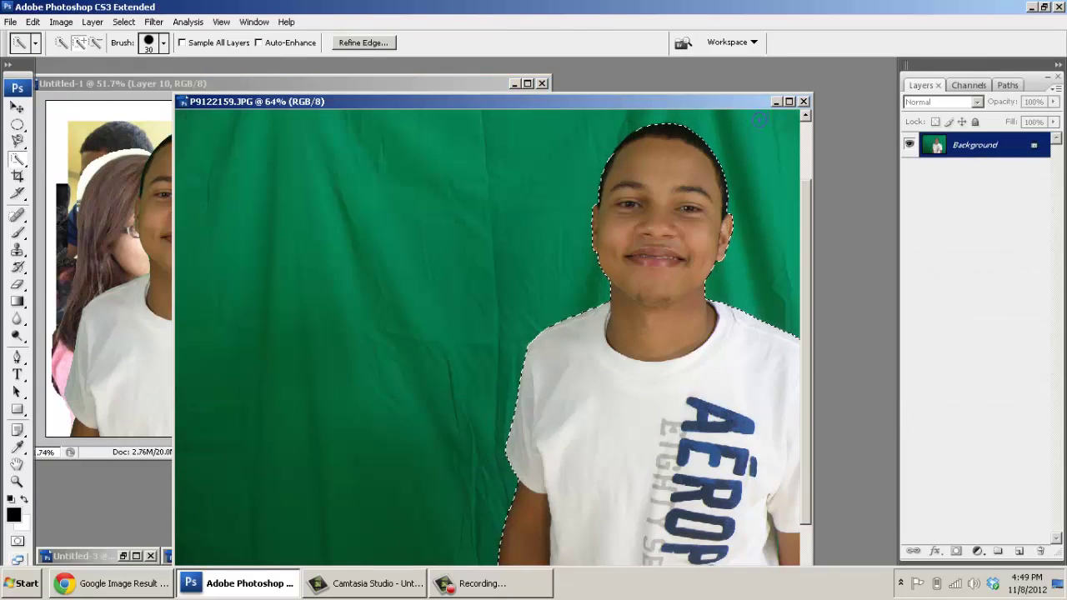
{"action": "left_click", "coordinate": [200, 84]}
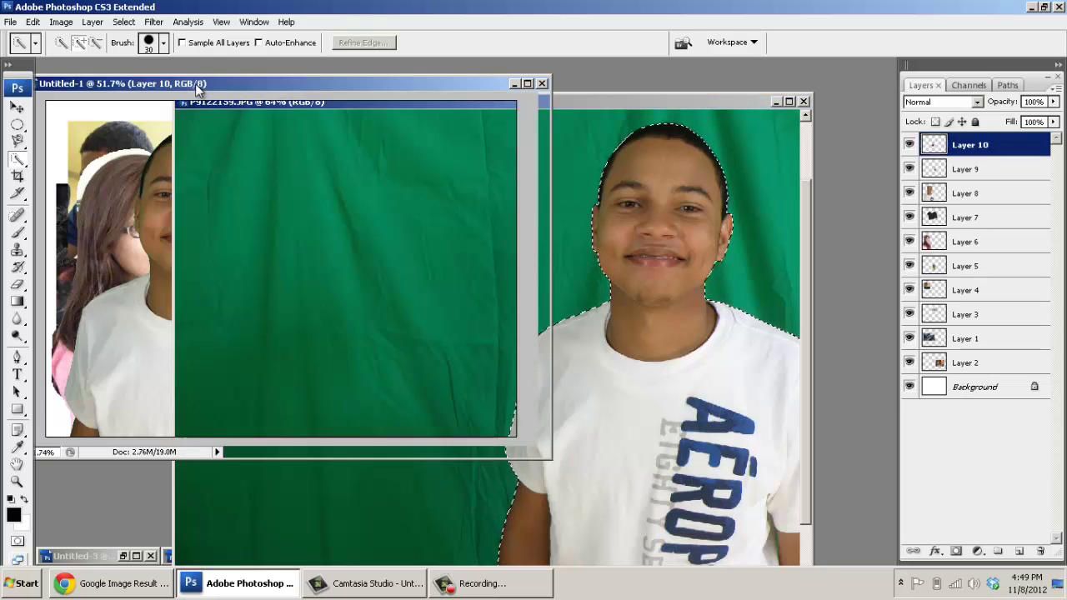
{"action": "key", "text": "ctrl+v"}
{"action": "key", "text": "v"}
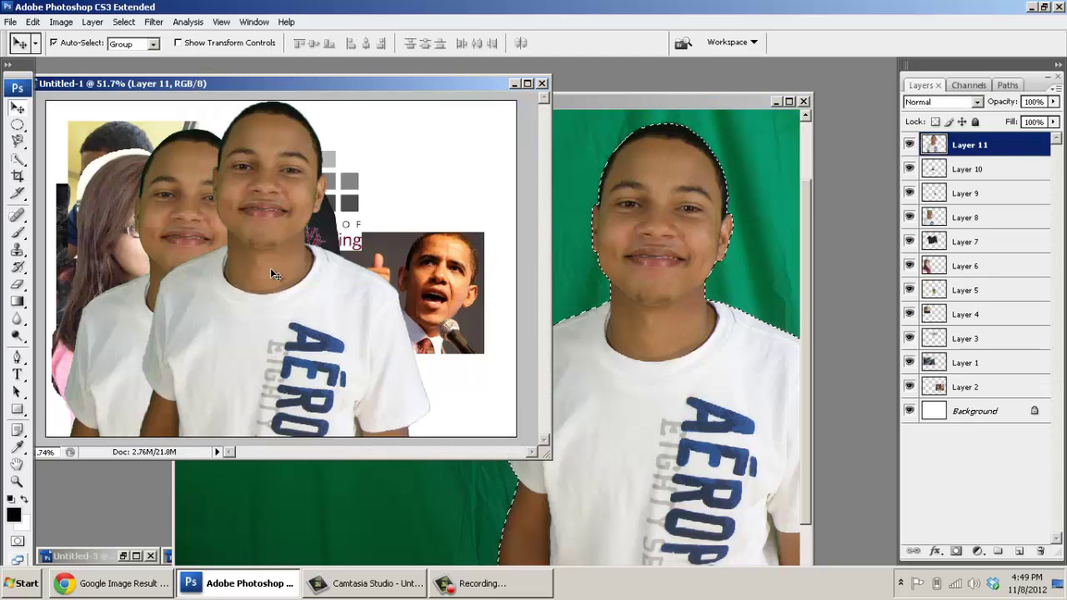
{"action": "left_click_drag", "start_coordinate": [270, 268], "coordinate": [375, 315]}
- Open the photo P9122163.JPG from the Desktop folder BLock A period 4 5
{"action": "left_click", "coordinate": [11, 22]}
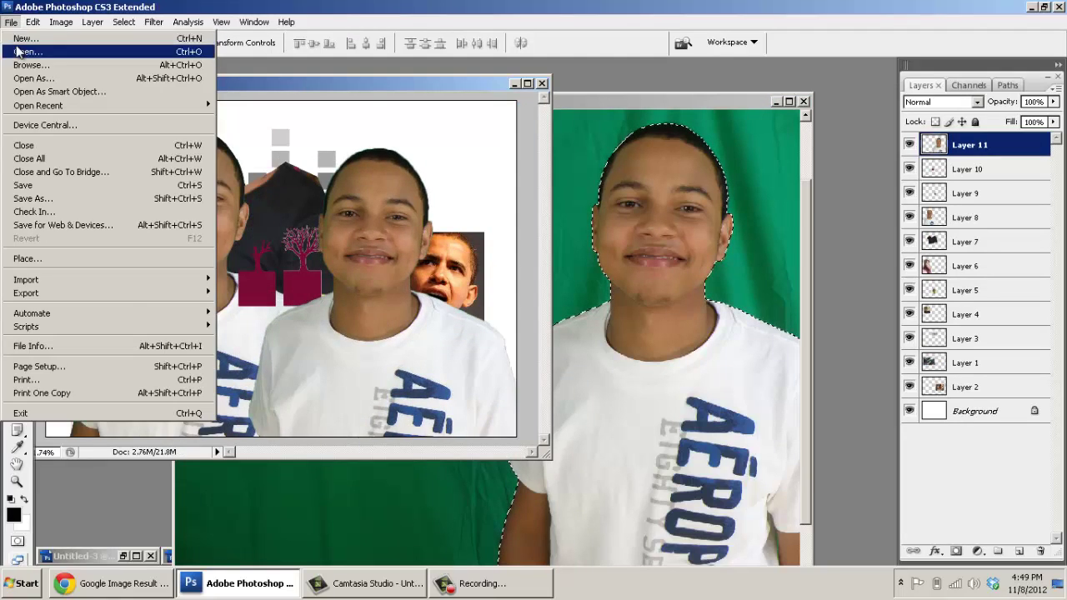
{"action": "left_click", "coordinate": [33, 46]}
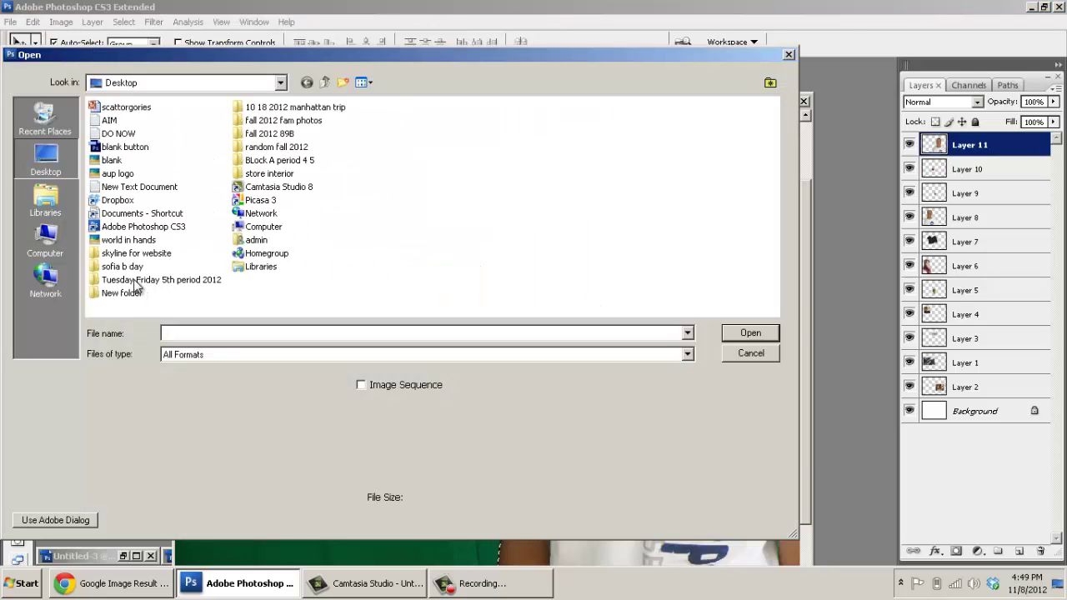
{"action": "double_click", "coordinate": [289, 159]}
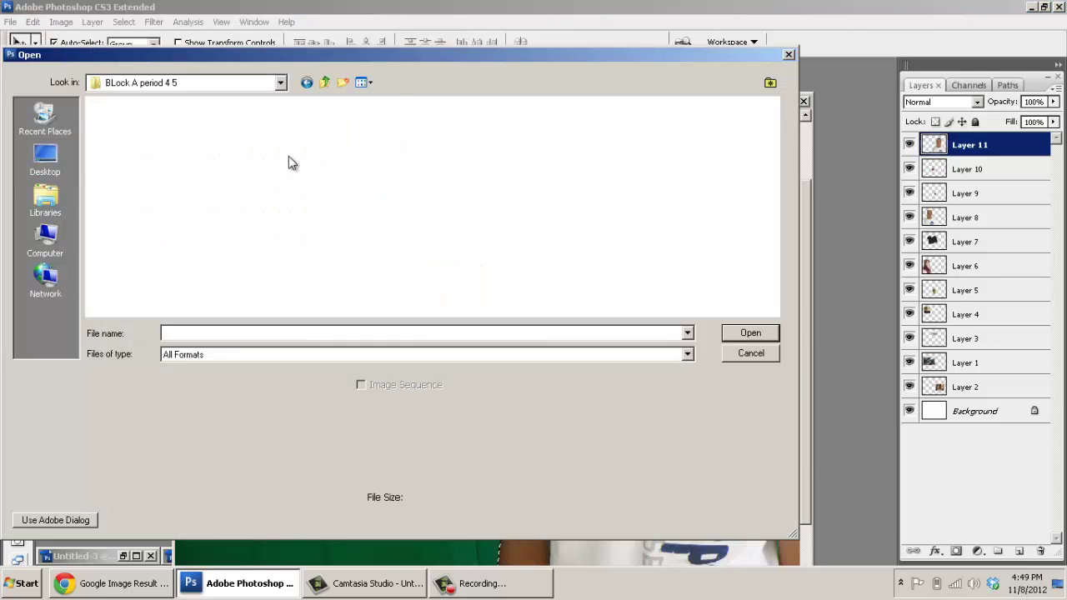
{"action": "double_click", "coordinate": [389, 287]}
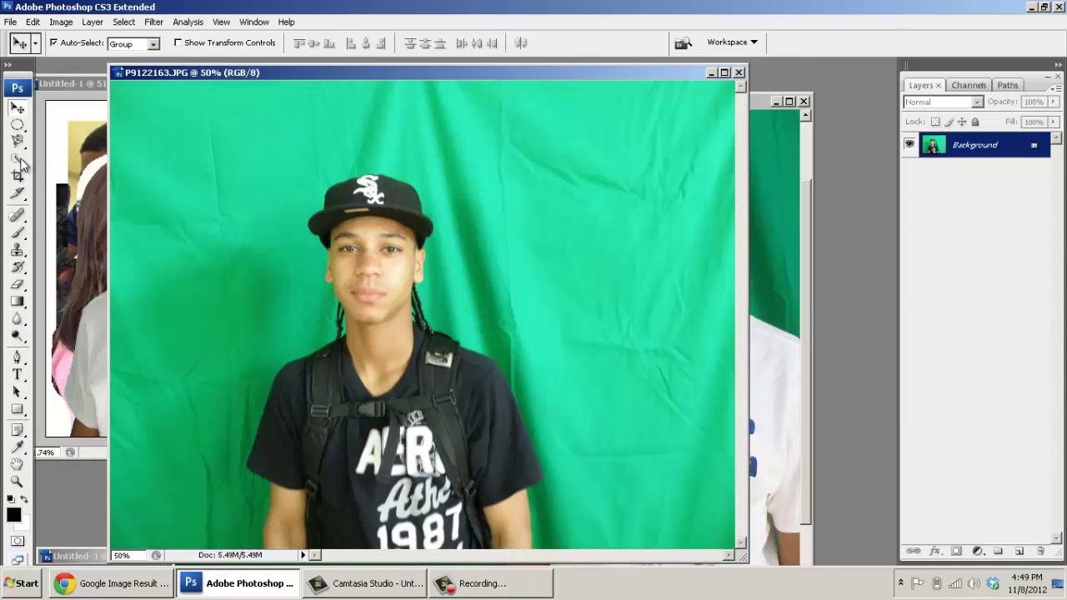
- Select the student in the black cap and shirt in P9122163.JPG with the Quick Selection tool
{"action": "left_click", "coordinate": [16, 161]}
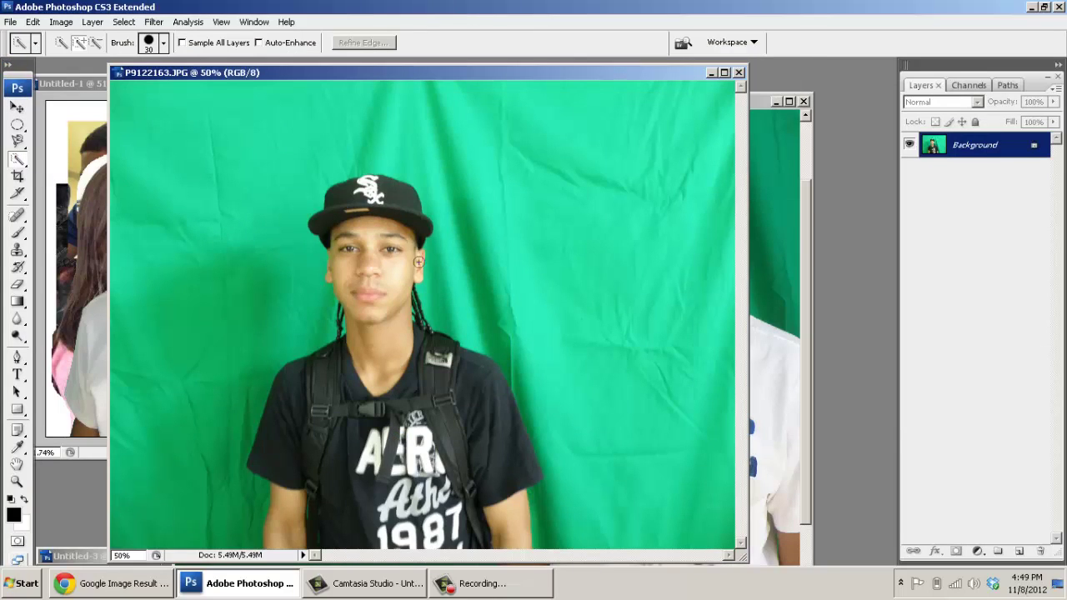
{"action": "mouse_move", "coordinate": [376, 200]}
{"action": "left_mouse_down"}
{"action": "mouse_move", "coordinate": [407, 395]}
{"action": "mouse_move", "coordinate": [457, 436]}
{"action": "mouse_move", "coordinate": [494, 509]}
{"action": "mouse_move", "coordinate": [430, 497]}
{"action": "mouse_move", "coordinate": [385, 525]}
{"action": "left_mouse_up"}
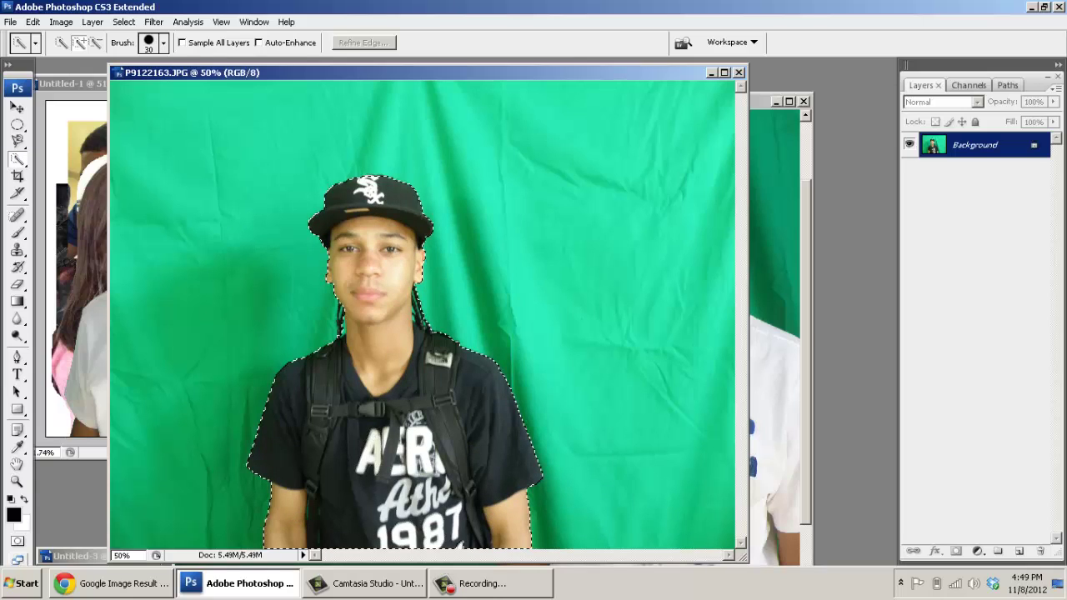
{"action": "left_click_drag", "start_coordinate": [421, 420], "coordinate": [423, 422]}
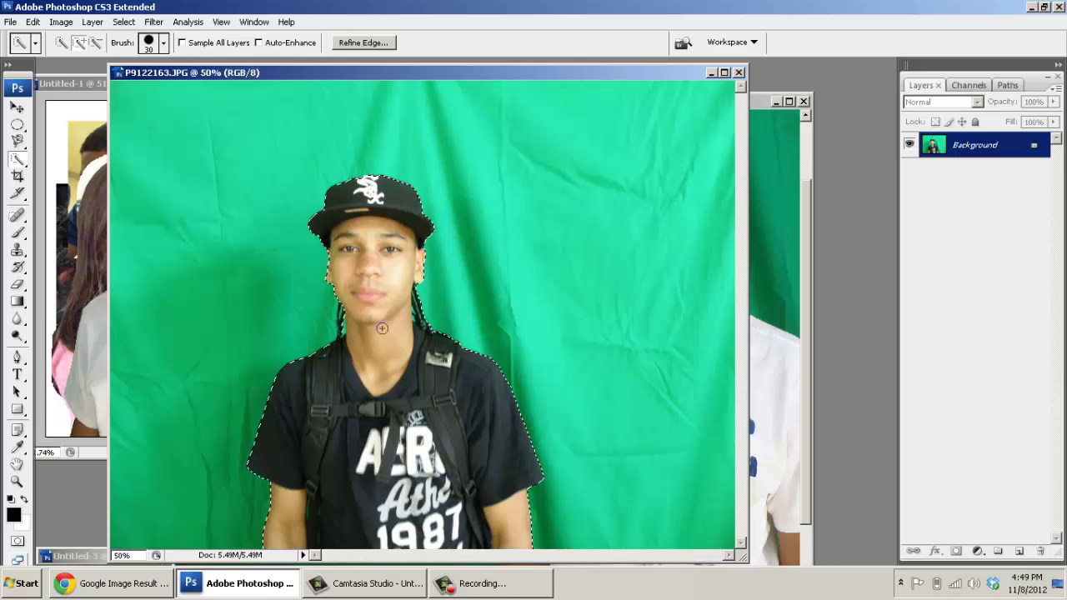
- Copy the selected student into Untitled-1 and position the cutout between the two white-shirted students
{"action": "left_click", "coordinate": [96, 91]}
{"action": "key", "text": "ctrl+v"}
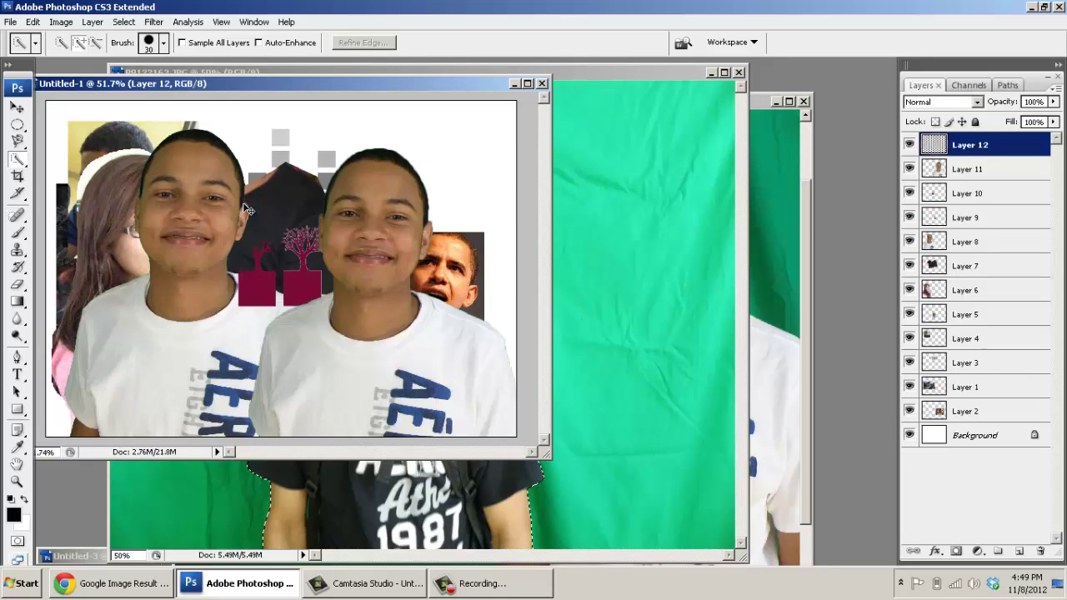
{"action": "key", "text": "v"}
{"action": "left_click_drag", "start_coordinate": [263, 230], "coordinate": [233, 274]}
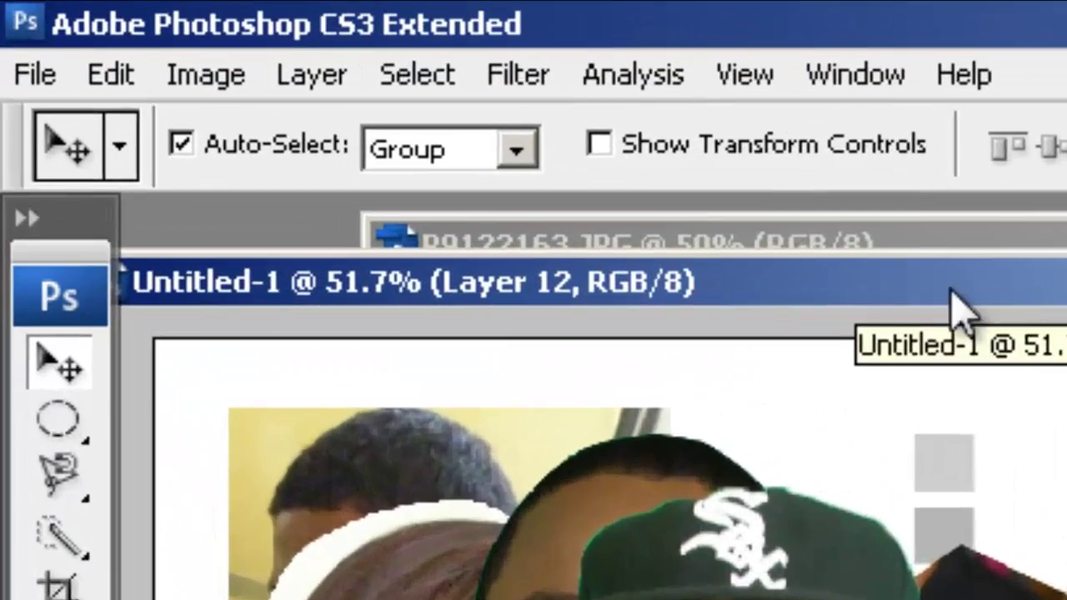
{"action": "left_click_drag", "start_coordinate": [282, 91], "coordinate": [346, 103]}
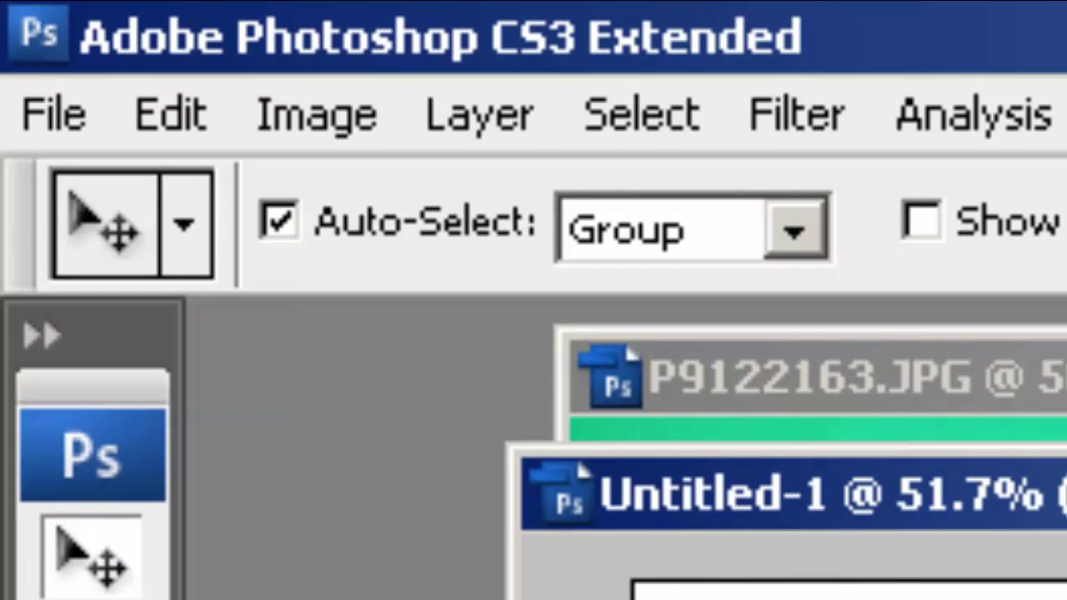
- Start saving the collage as a new file and create a Desktop folder named with the teacher's surname for it
{"action": "left_click", "coordinate": [81, 126]}
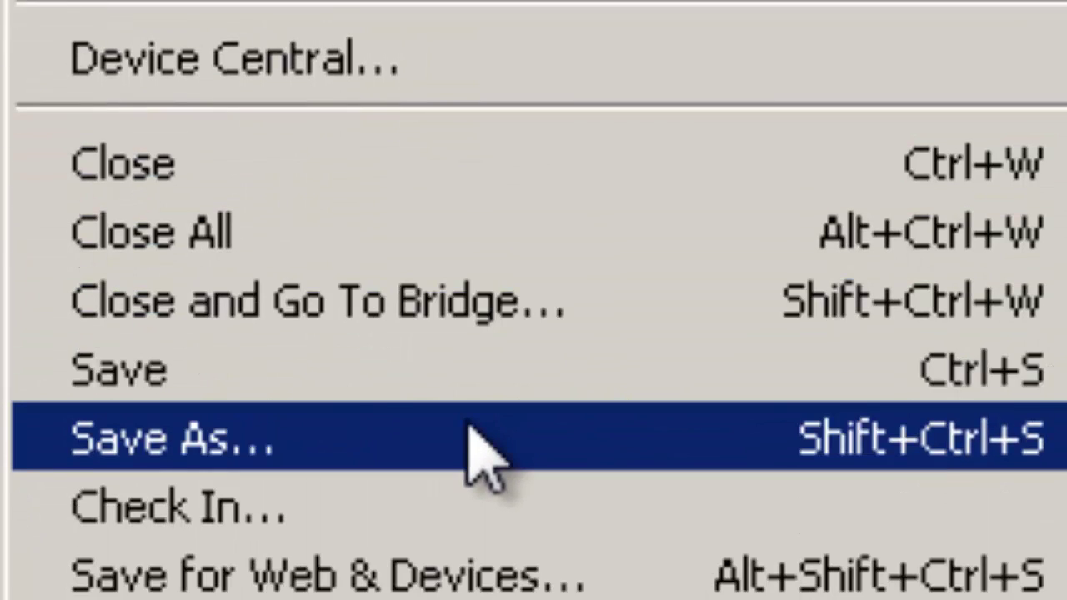
{"action": "left_click", "coordinate": [469, 434]}
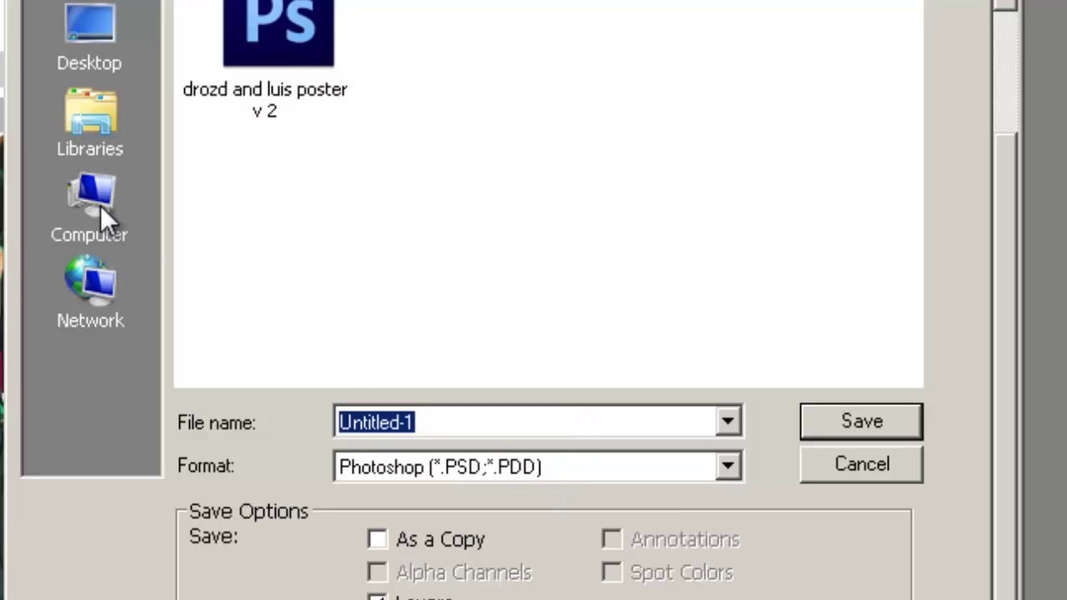
{"action": "left_click", "coordinate": [99, 76]}
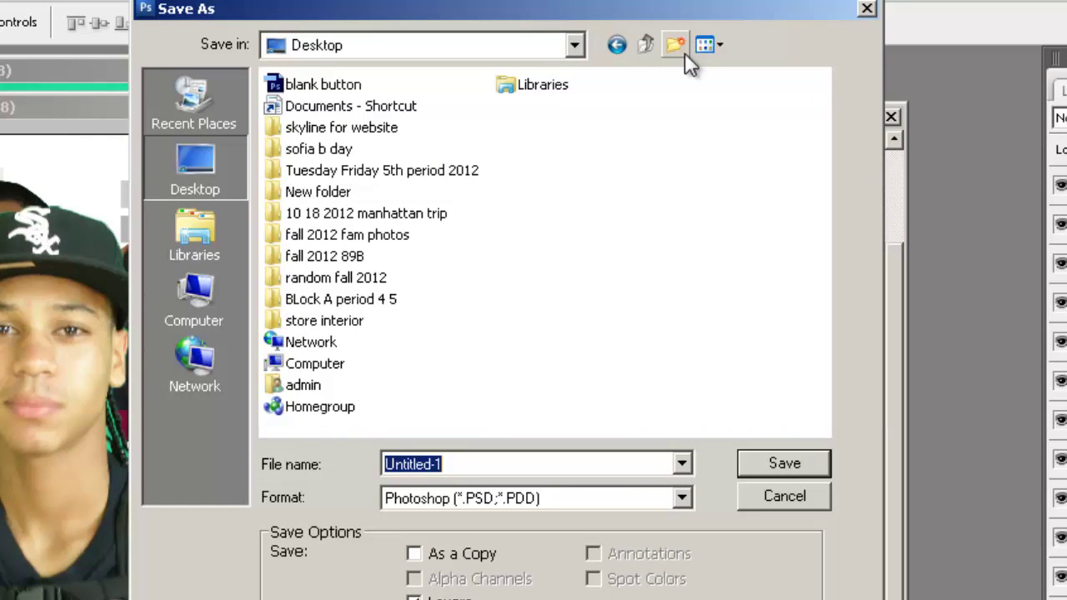
{"action": "left_click", "coordinate": [685, 53]}
{"action": "type", "text": "drozd"}
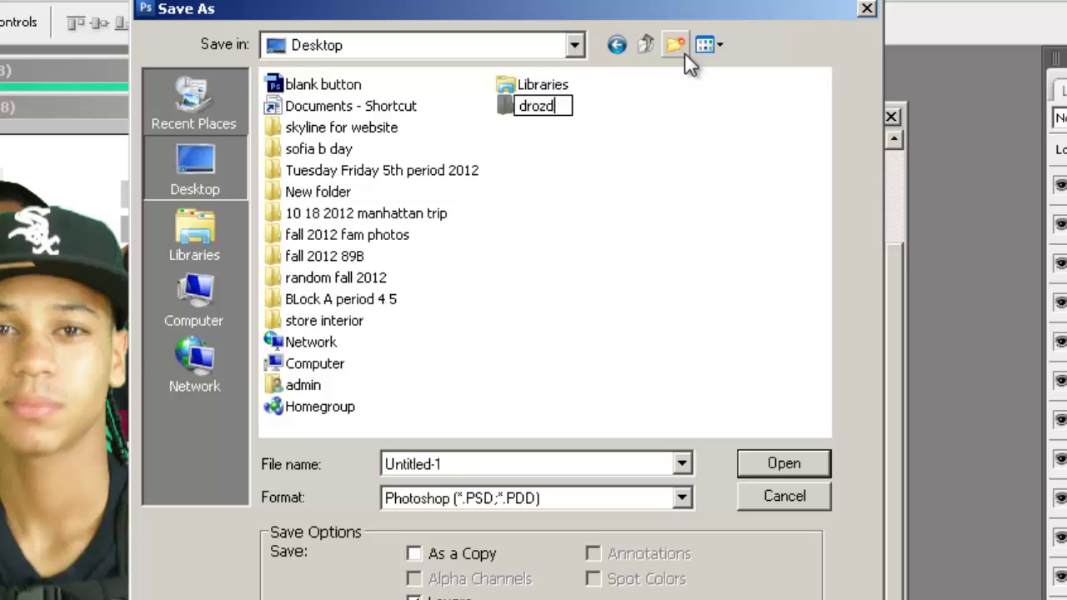
{"action": "key", "text": "Return"}
{"action": "key", "text": "Return"}
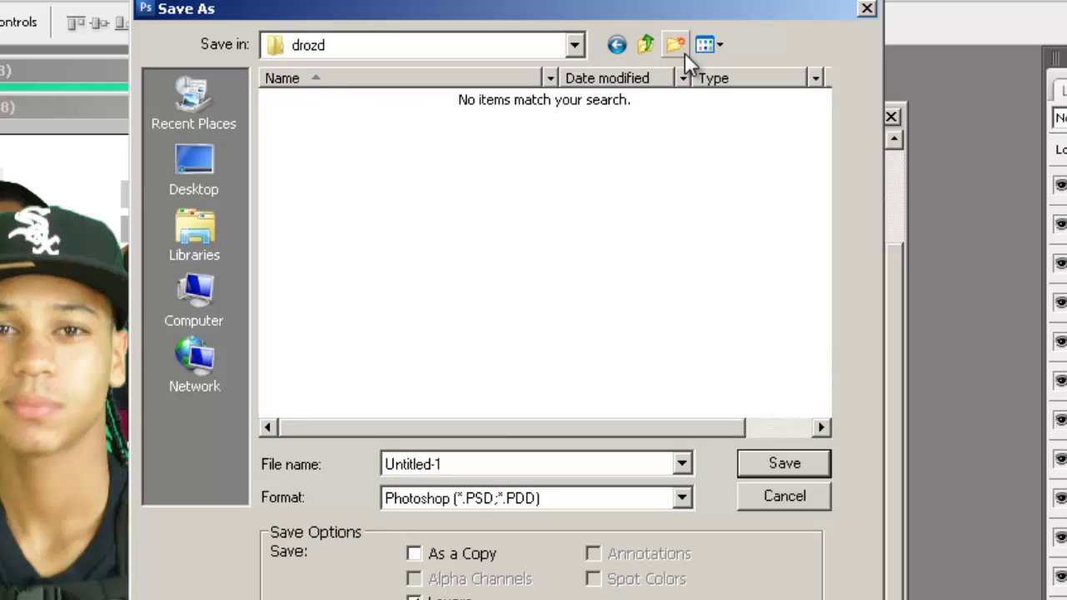
- Save the collage in JPEG format at quality 5, naming the file with the teacher's name followed by "collage"
{"action": "left_click", "coordinate": [471, 462]}
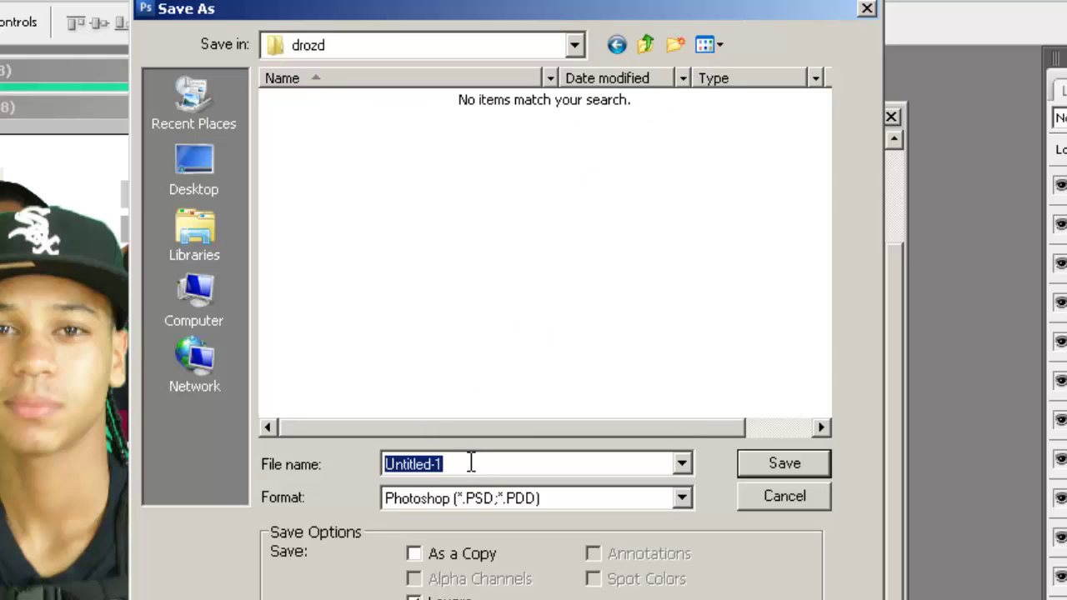
{"action": "type", "text": "mr drozd"}
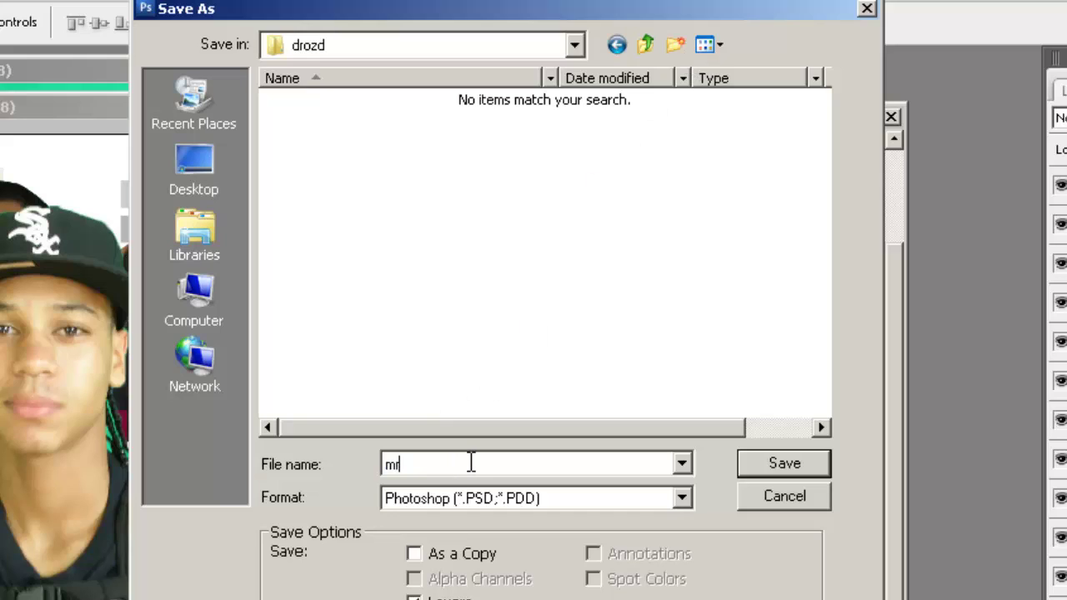
{"action": "type", "text": " collage"}
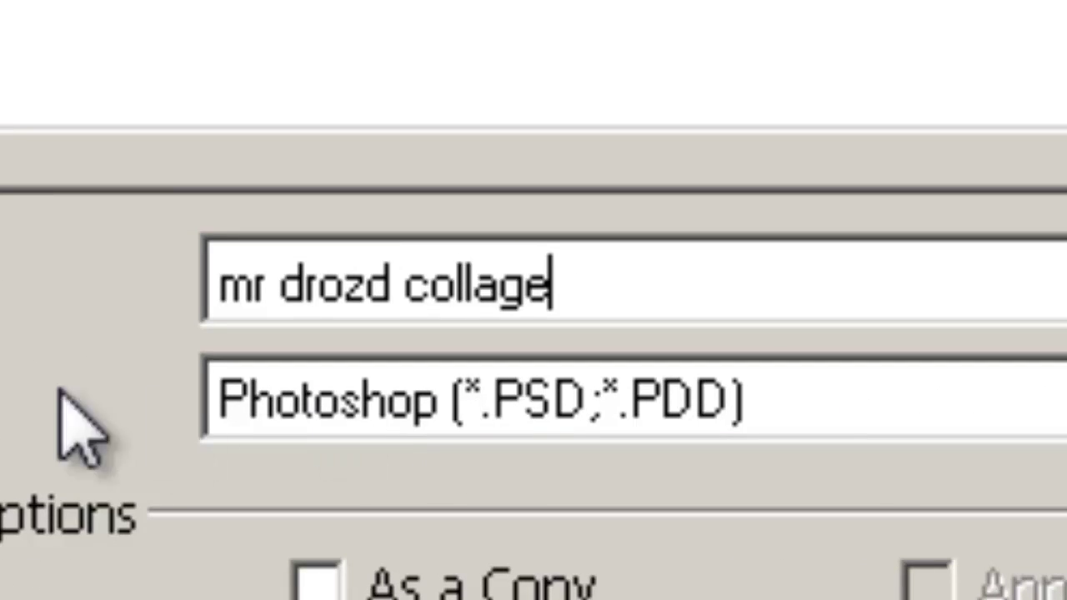
{"action": "left_click", "coordinate": [817, 399]}
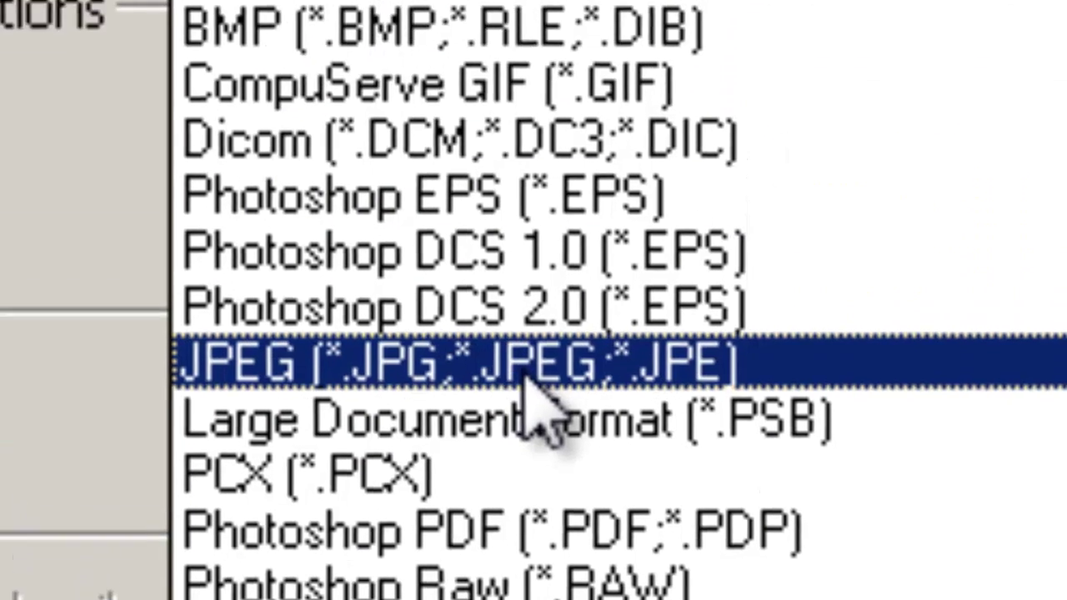
{"action": "left_click", "coordinate": [511, 276]}
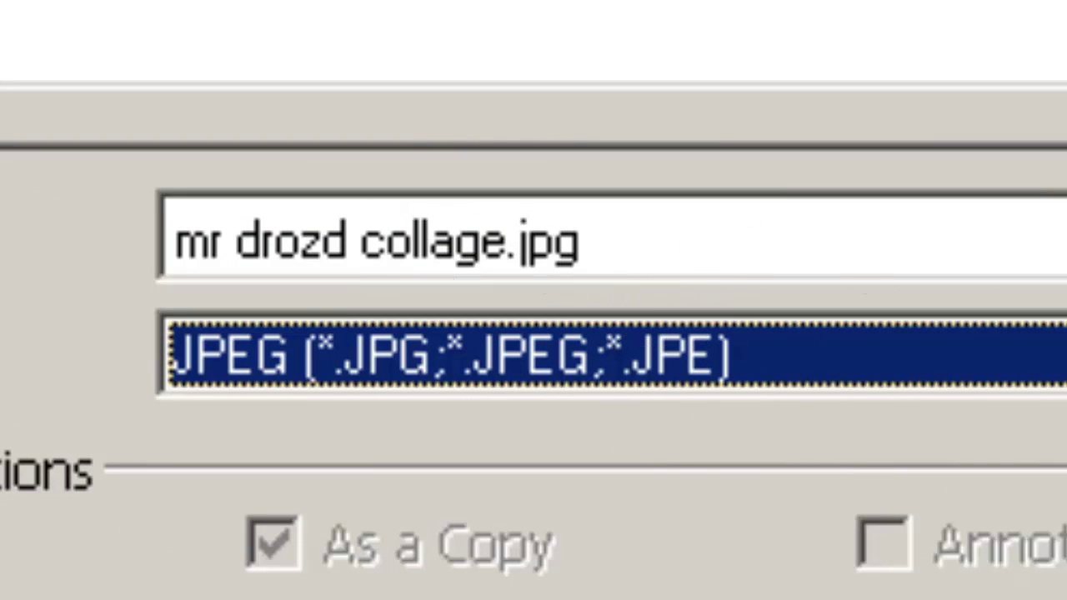
{"action": "key", "text": "Return"}
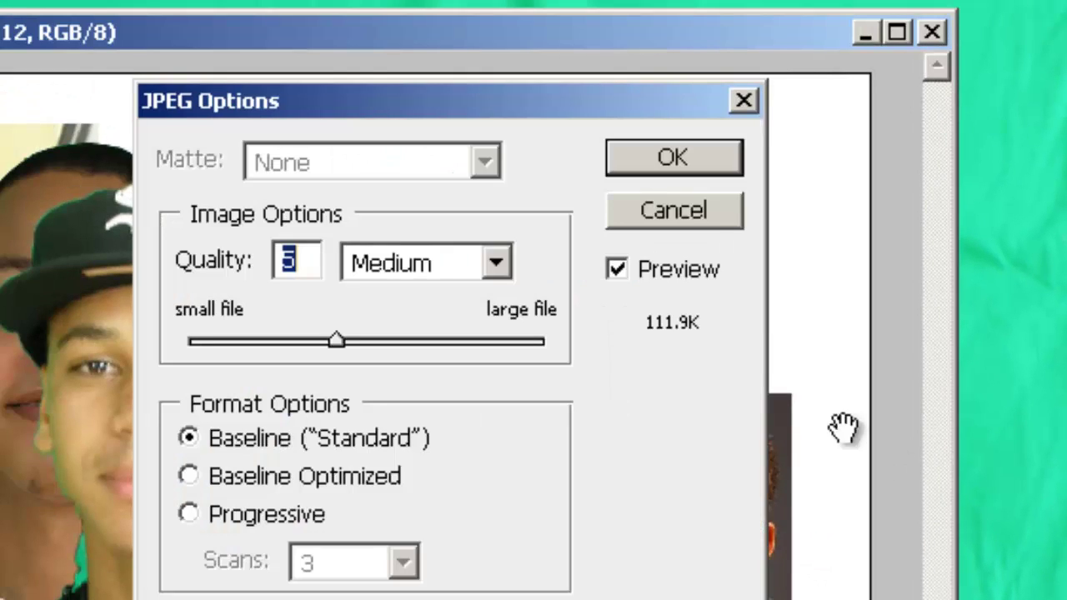
{"action": "left_click", "coordinate": [703, 156]}
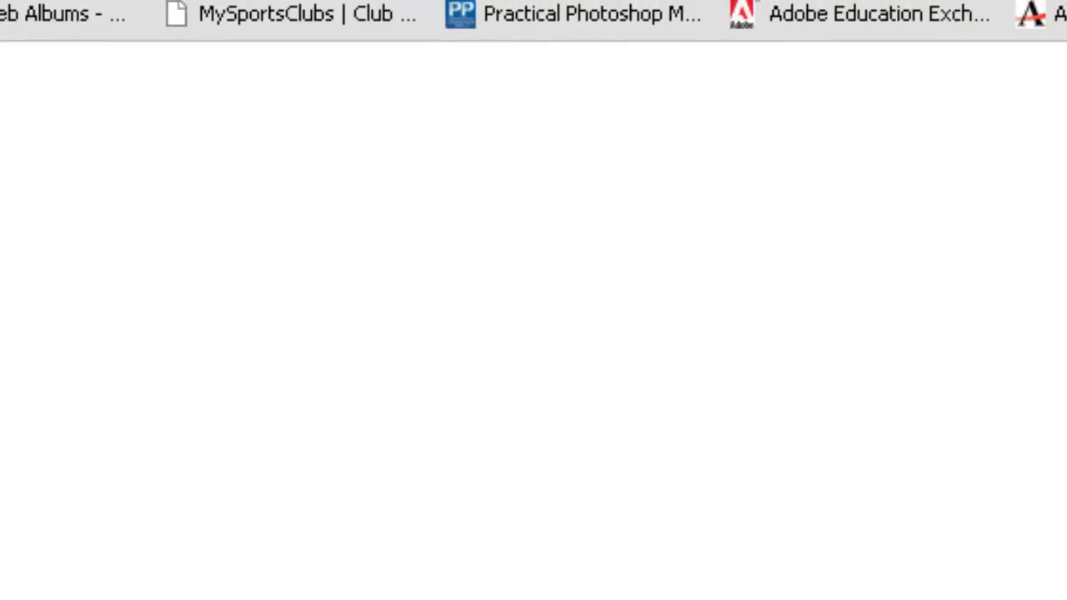
- Switch to Chrome and open mail.aupstudent.com in a new tab
{"action": "type", "text": "mail"}
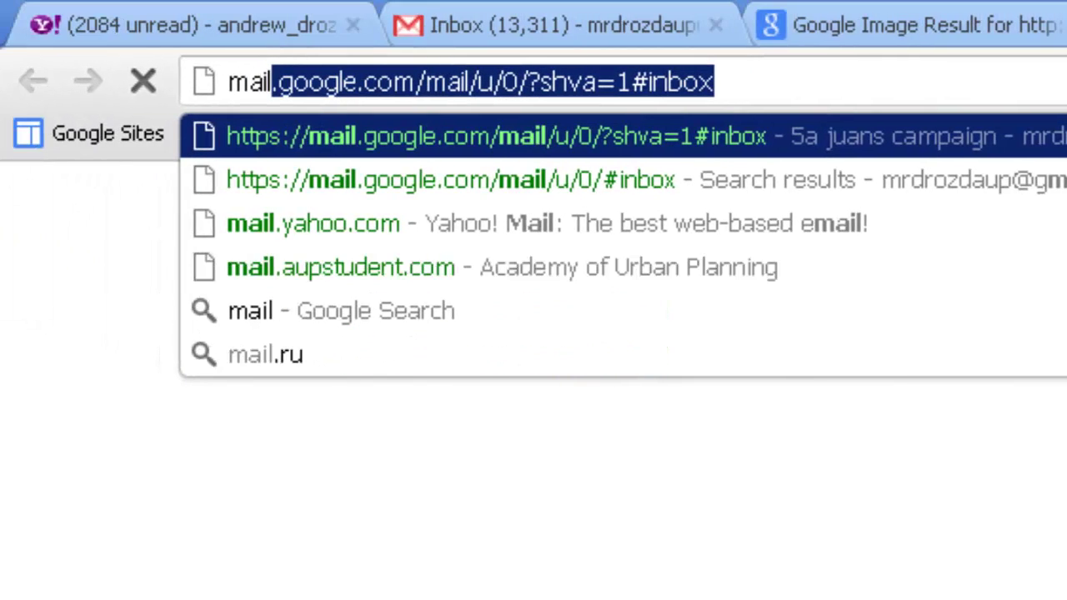
{"action": "type", "text": ".a"}
{"action": "key", "text": "Return"}
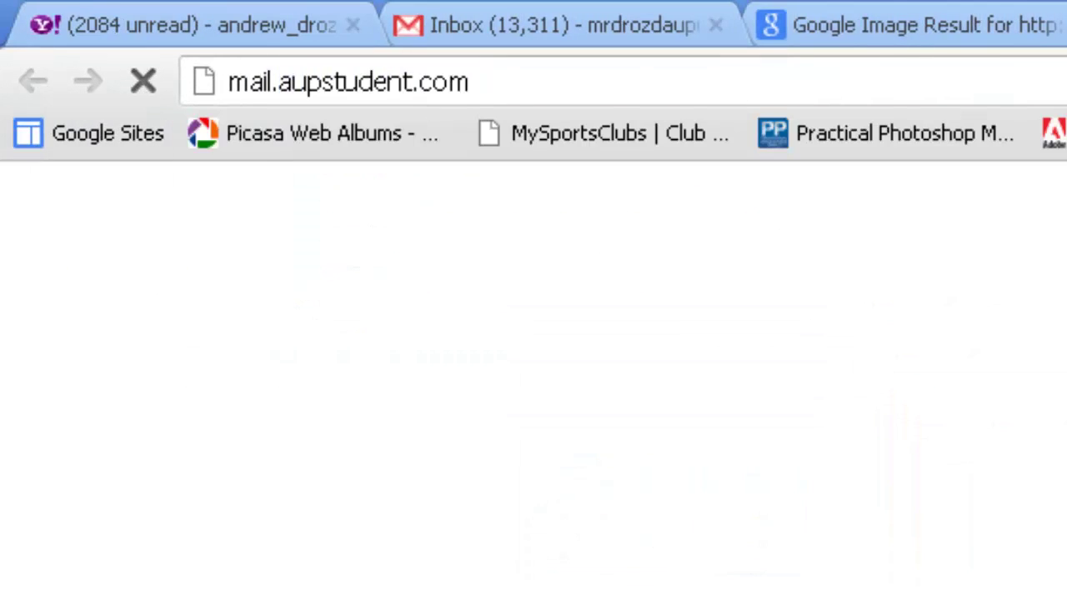
- Sign in to the Academy of Urban Planning mail account with the username and account password
{"action": "type", "text": "a"}
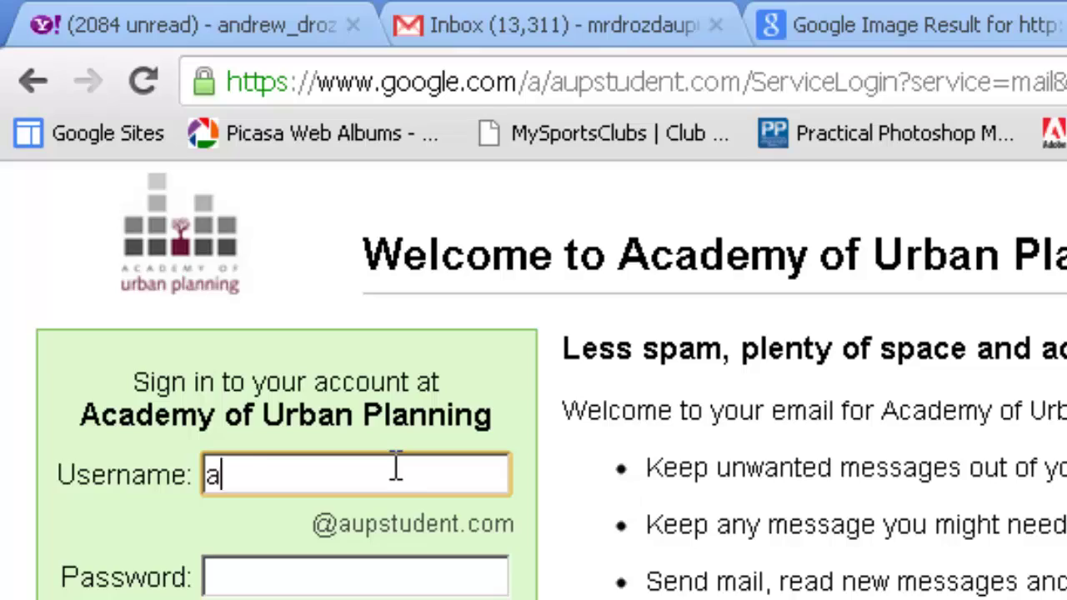
{"action": "type", "text": "nd"}
{"action": "key", "text": "Down"}
{"action": "key", "text": "Tab"}
{"action": "type", "text": "p"}
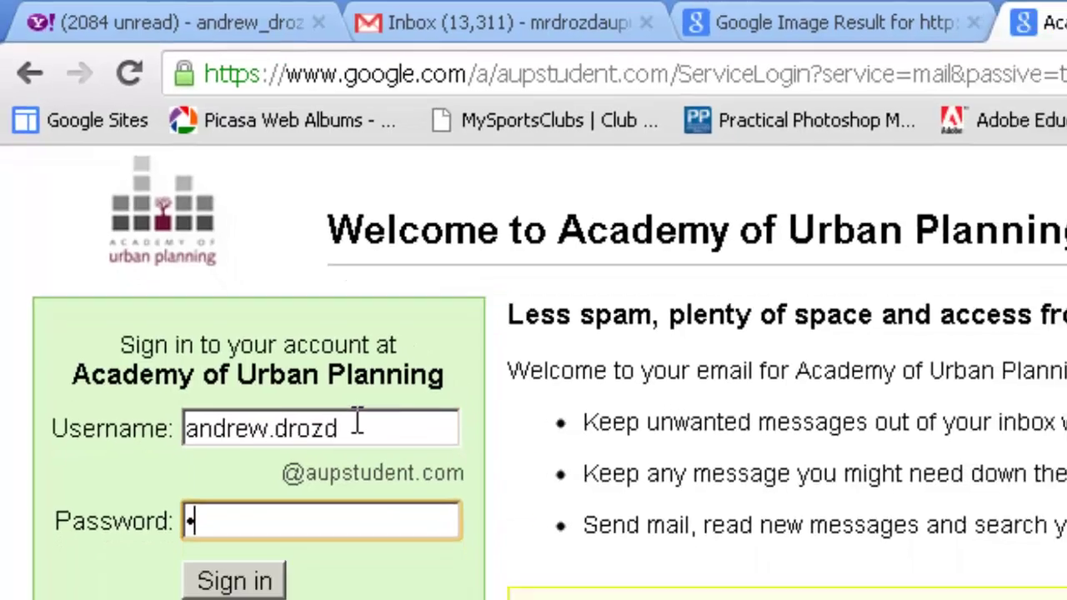
{"action": "type", "text": "*****"}
{"action": "key", "text": "Return"}
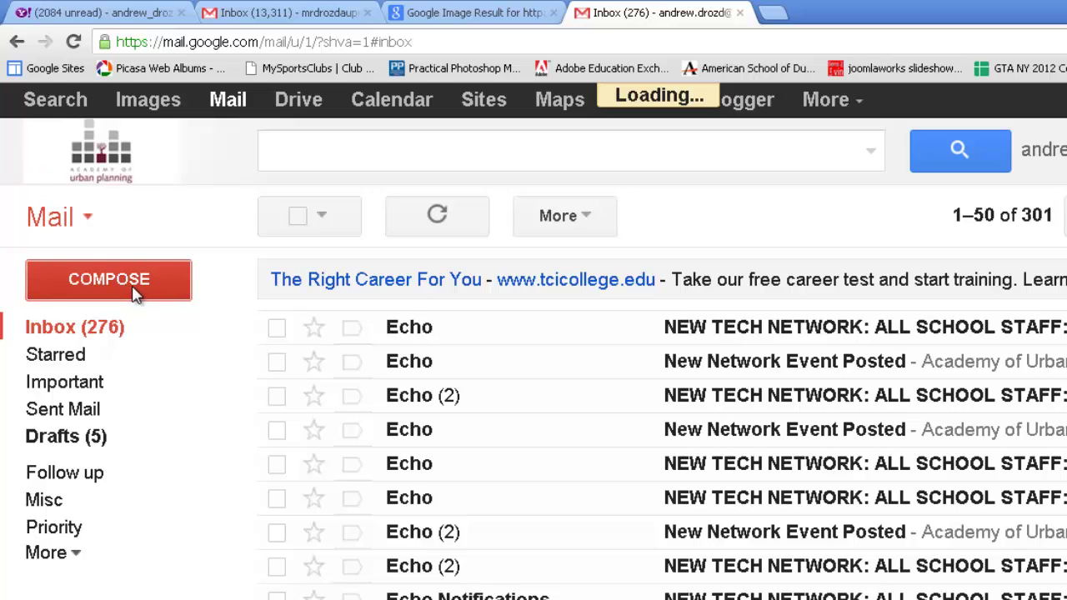
- Compose a new message to the teacher's e-mail address with the subject "collage"
{"action": "left_click", "coordinate": [131, 294]}
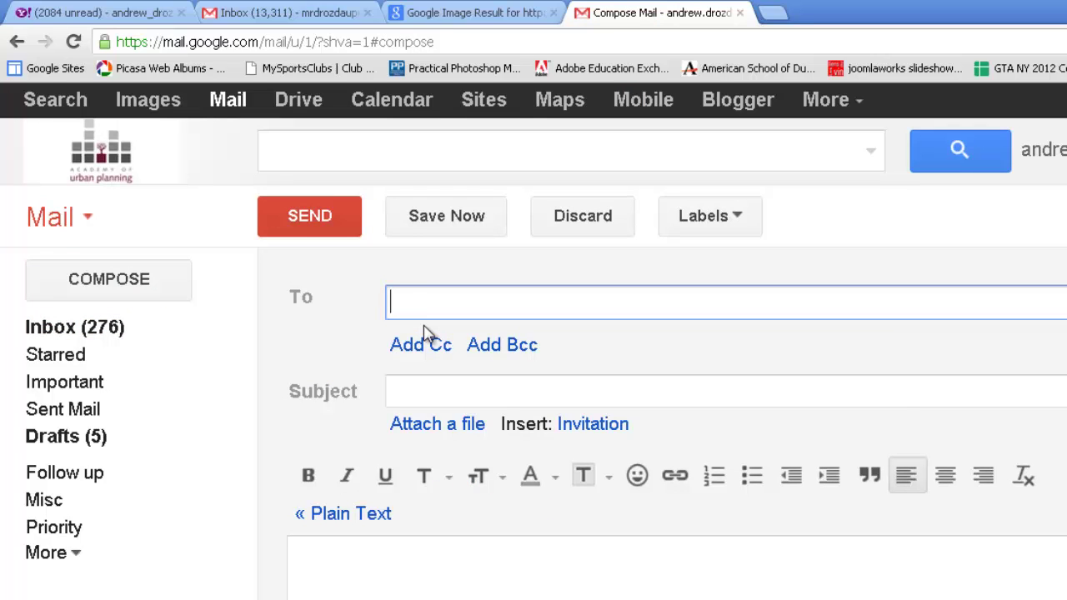
{"action": "type", "text": "mrdroz"}
{"action": "key", "text": "Return"}
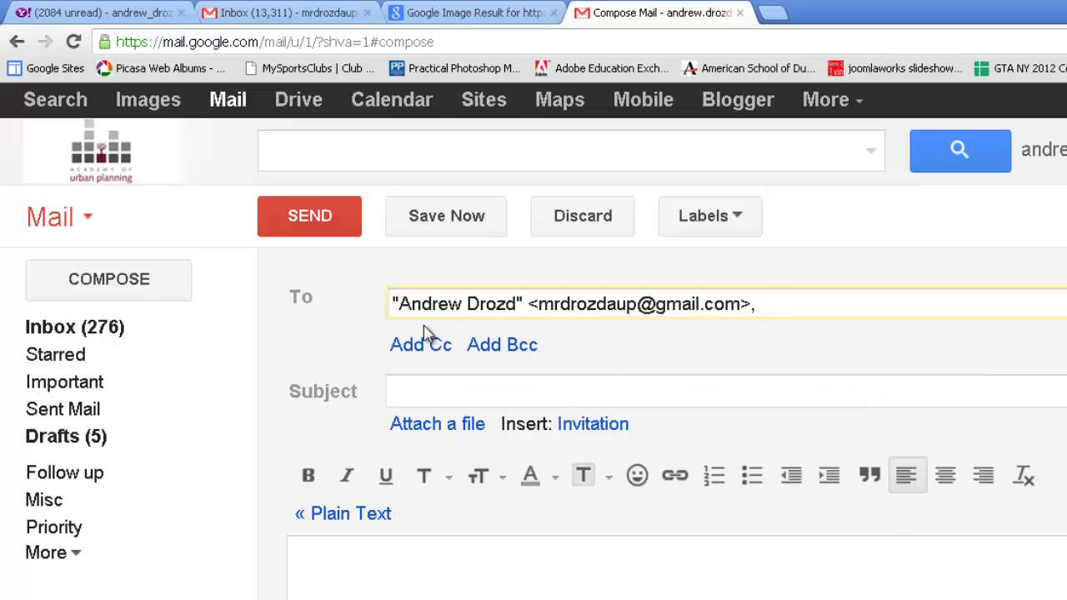
{"action": "left_click", "coordinate": [438, 392]}
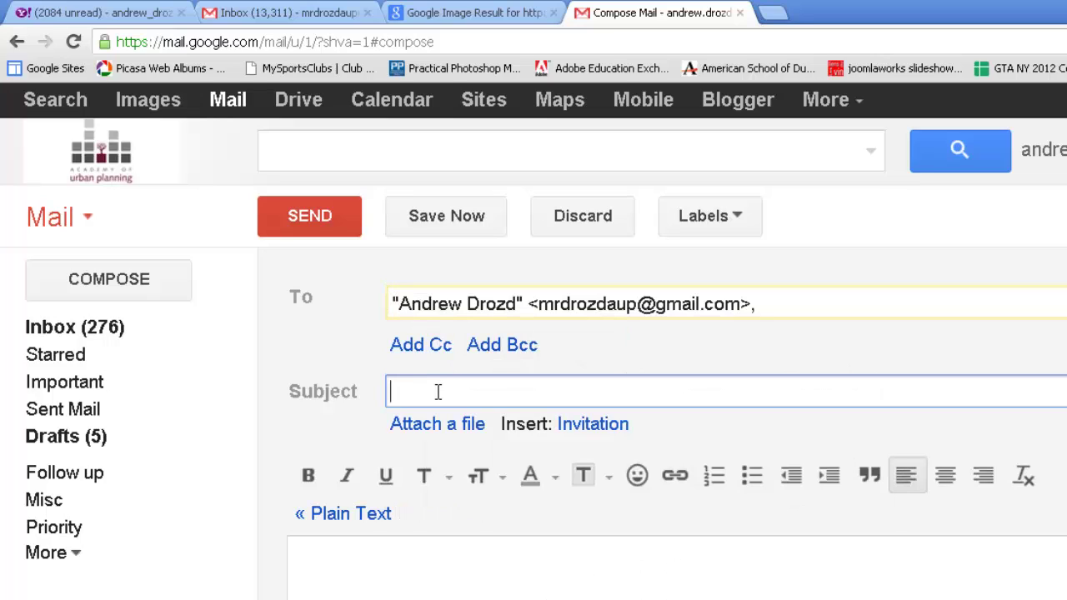
{"action": "type", "text": "collage"}
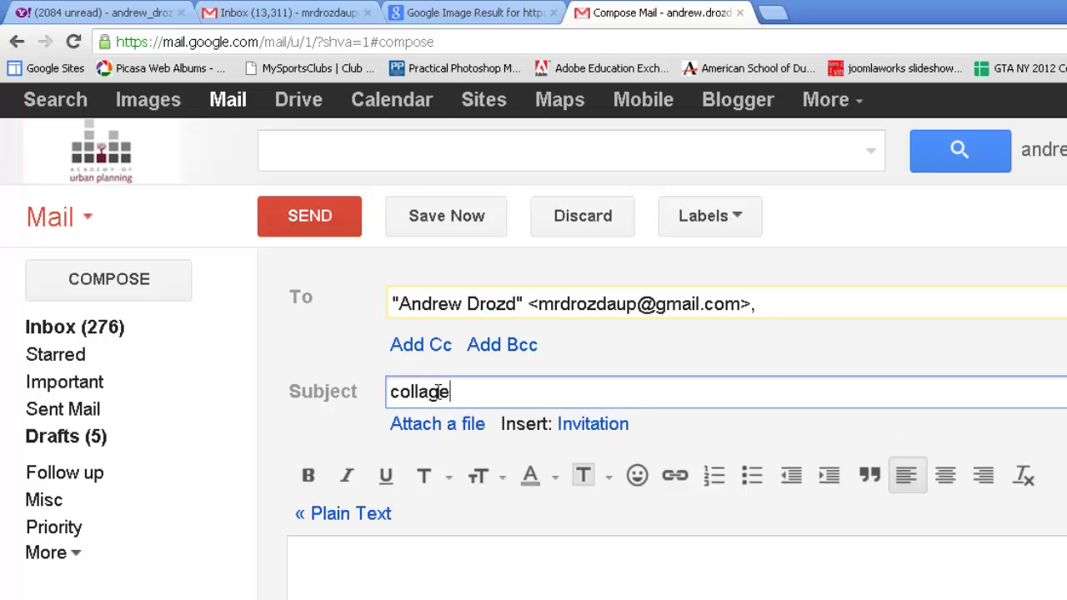
- Attach the collage JPEG from the folder on the Desktop named after the teacher, and send the message
{"action": "left_click", "coordinate": [474, 429]}
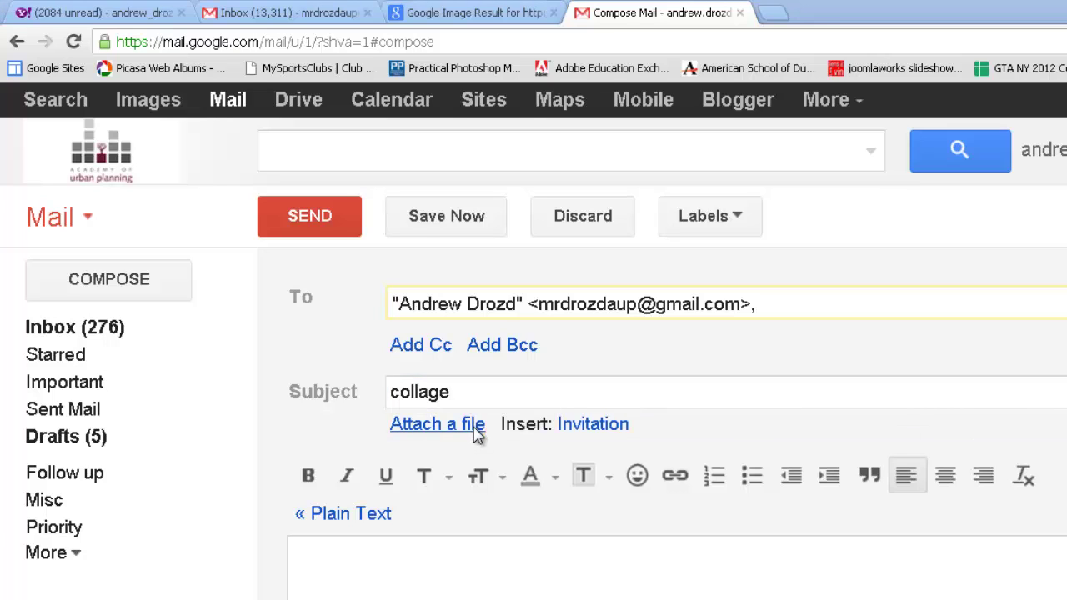
{"action": "left_click", "coordinate": [476, 430]}
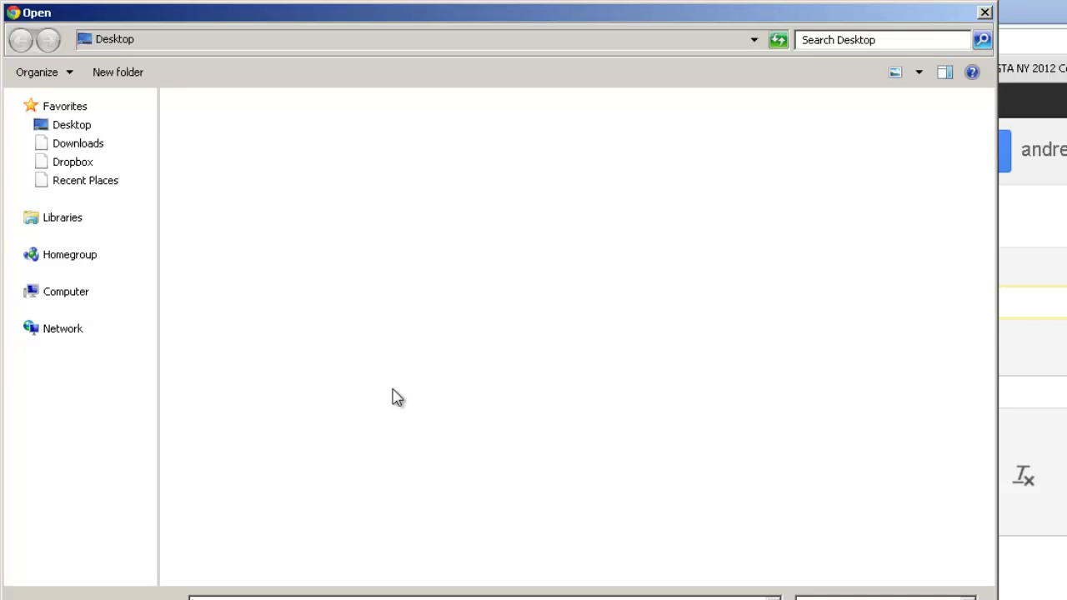
{"action": "left_click", "coordinate": [73, 126]}
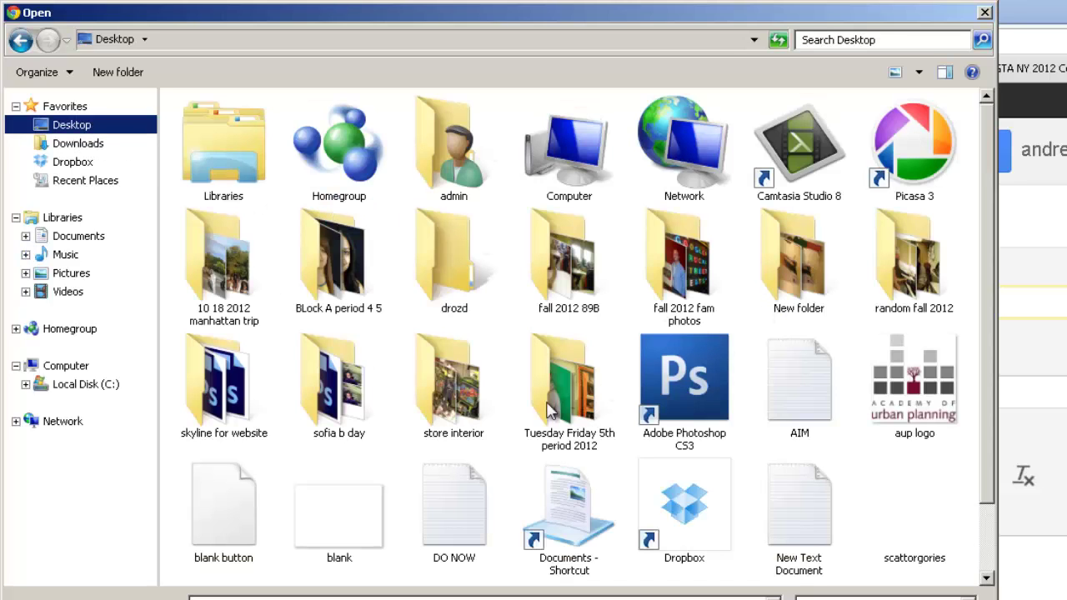
{"action": "double_click", "coordinate": [454, 294]}
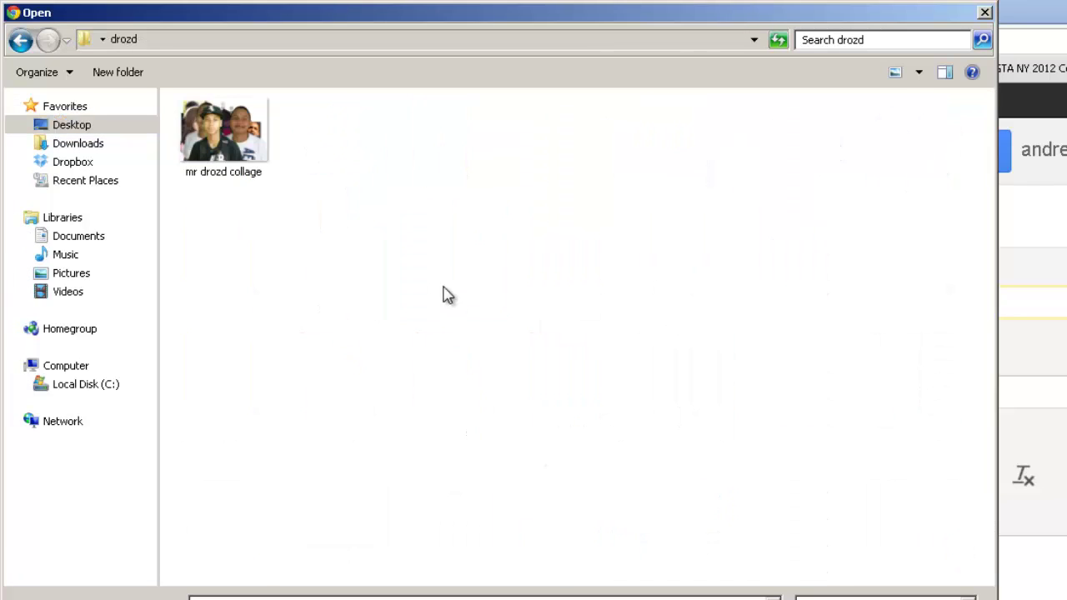
{"action": "left_click", "coordinate": [248, 161]}
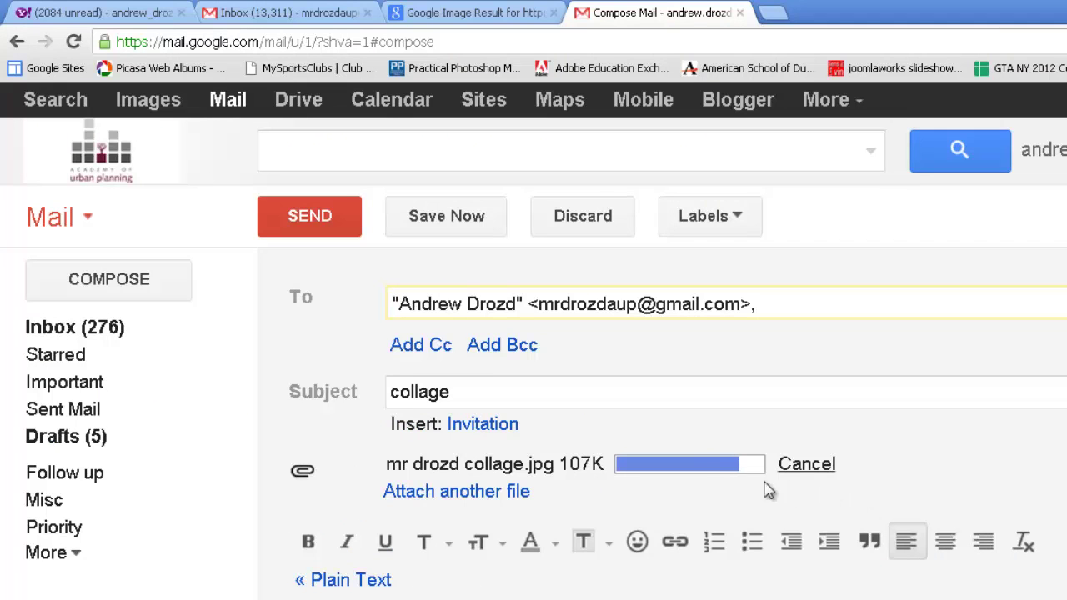
{"action": "left_click", "coordinate": [338, 226]}
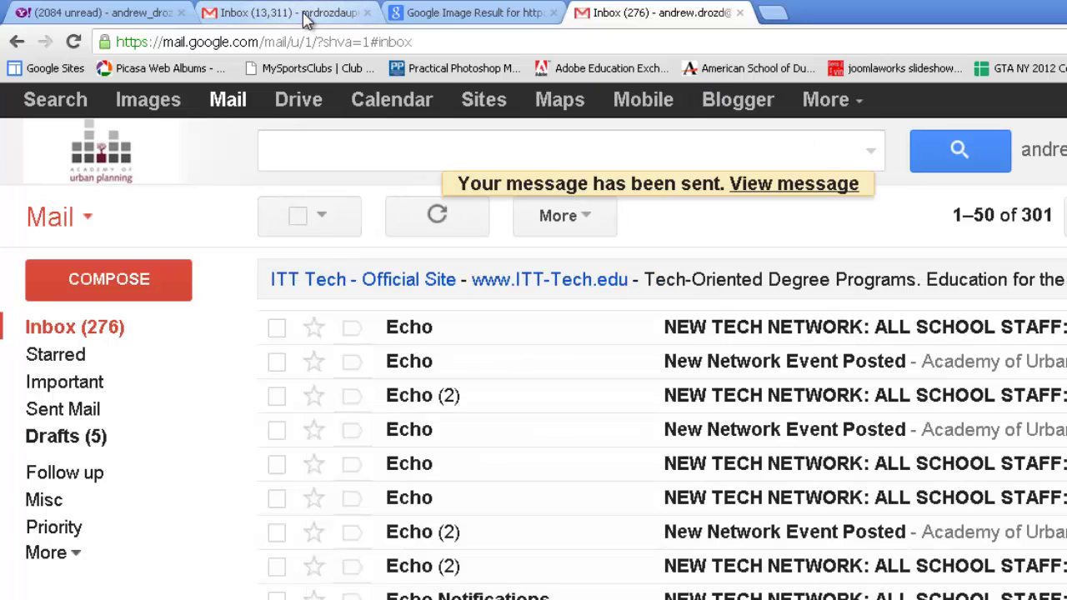
- Open the received "collage" message in the teacher's Gmail inbox and check its attachment
{"action": "left_click", "coordinate": [306, 15]}
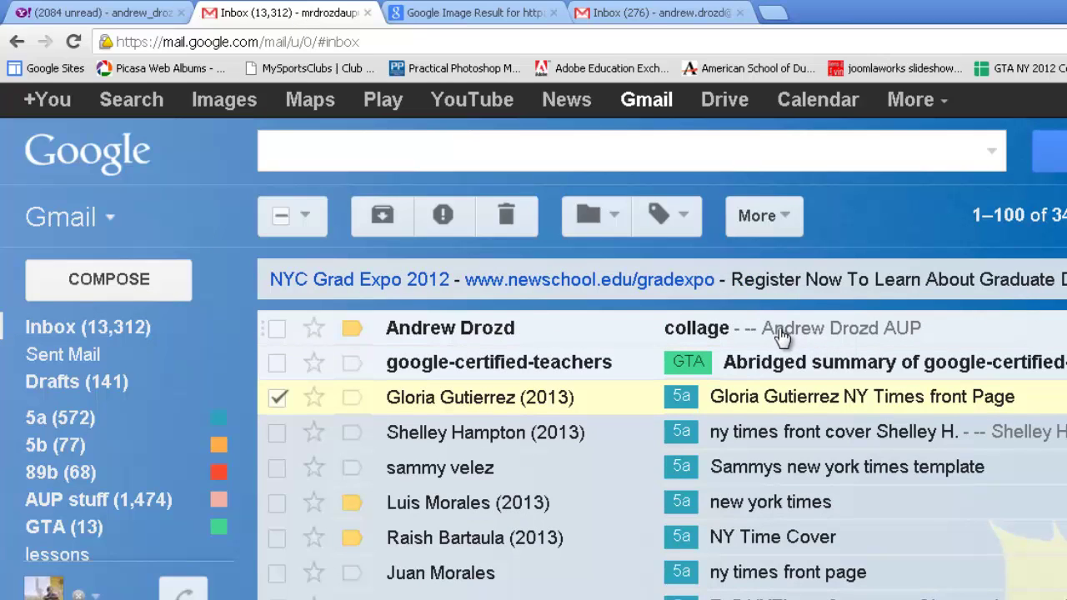
{"action": "left_click", "coordinate": [733, 335]}
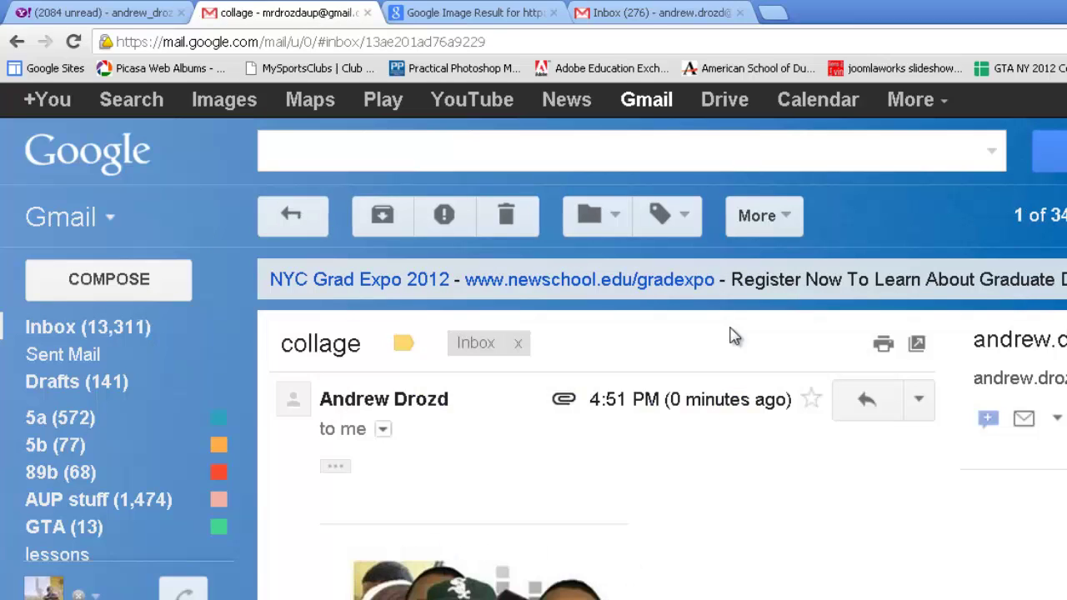
{"action": "scroll", "coordinate": [715, 445], "scroll_direction": "down", "scroll_amount": 2}
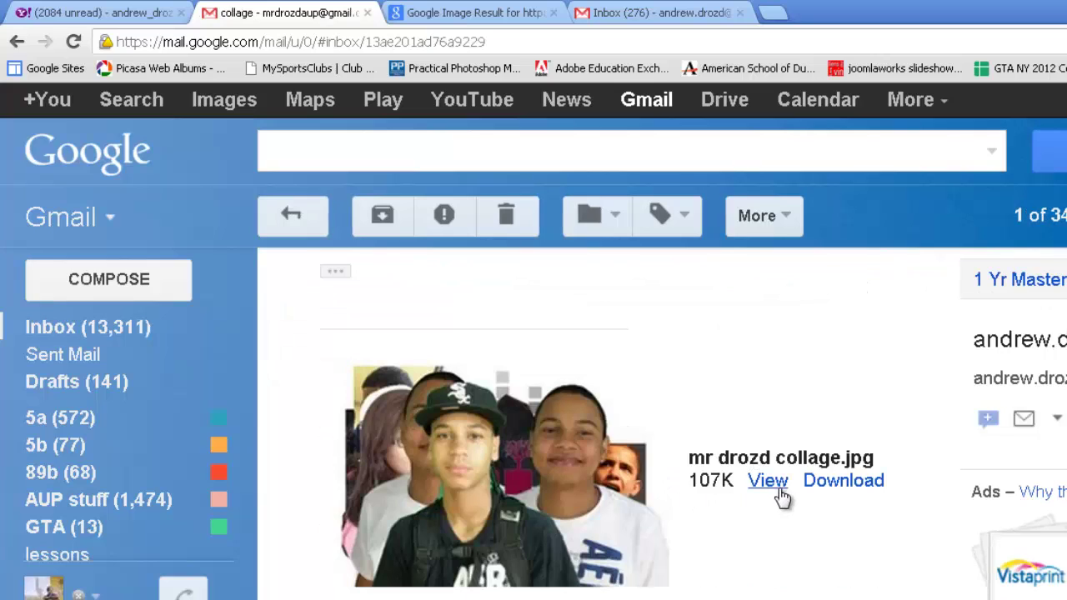
- View the attached collage image at full size and look over all of its parts
{"action": "left_click", "coordinate": [767, 482]}
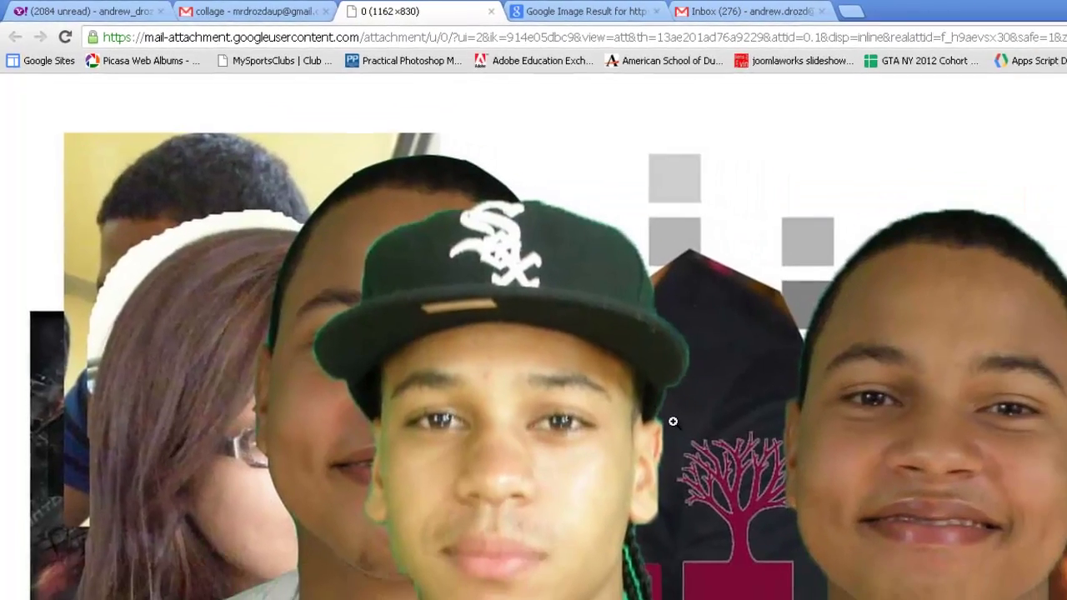
{"action": "scroll", "coordinate": [757, 474], "scroll_direction": "down", "scroll_amount": 3}
{"action": "scroll", "coordinate": [488, 341], "scroll_direction": "down", "scroll_amount": 1}
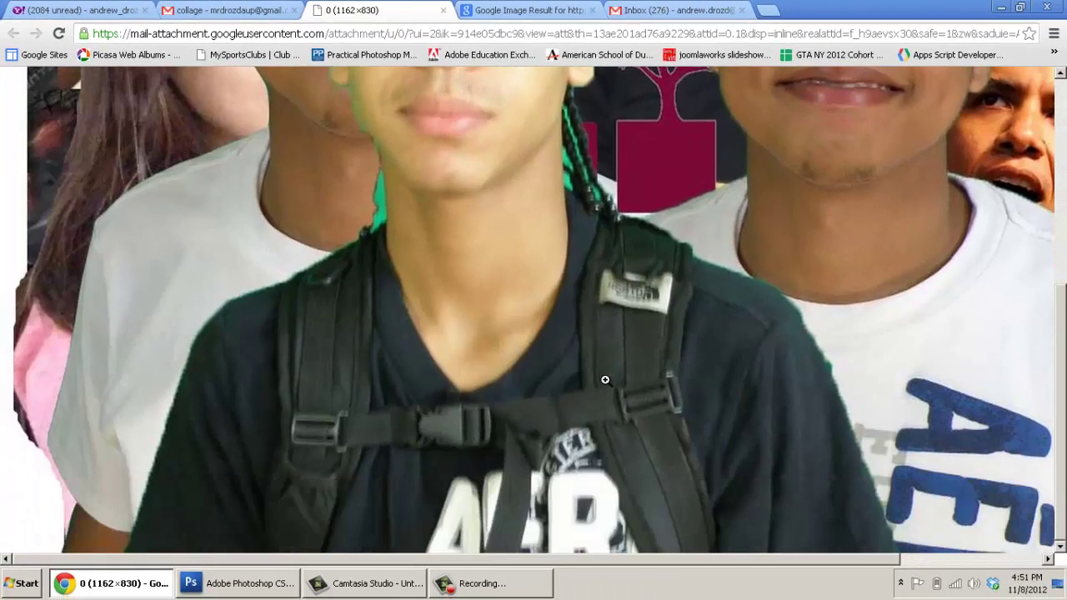
{"action": "scroll", "coordinate": [486, 341], "scroll_direction": "up", "scroll_amount": 3}
{"action": "middle_click", "coordinate": [486, 340]}
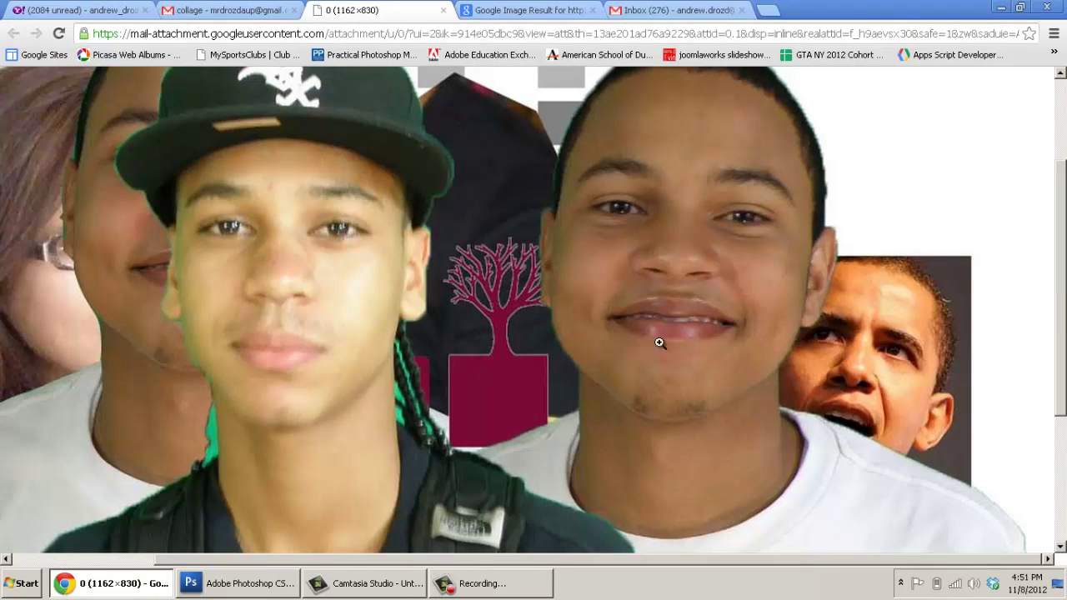